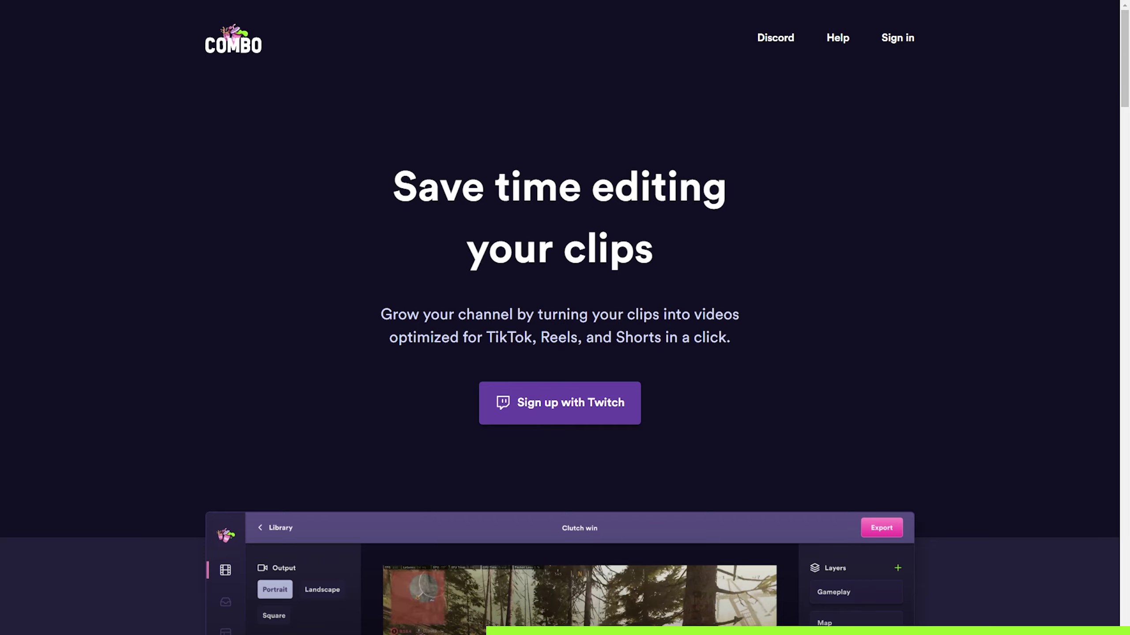
Scroll down through the StreamLadder landing page.
scroll(560, 318, down, 2)
scroll(560, 318, down, 4)
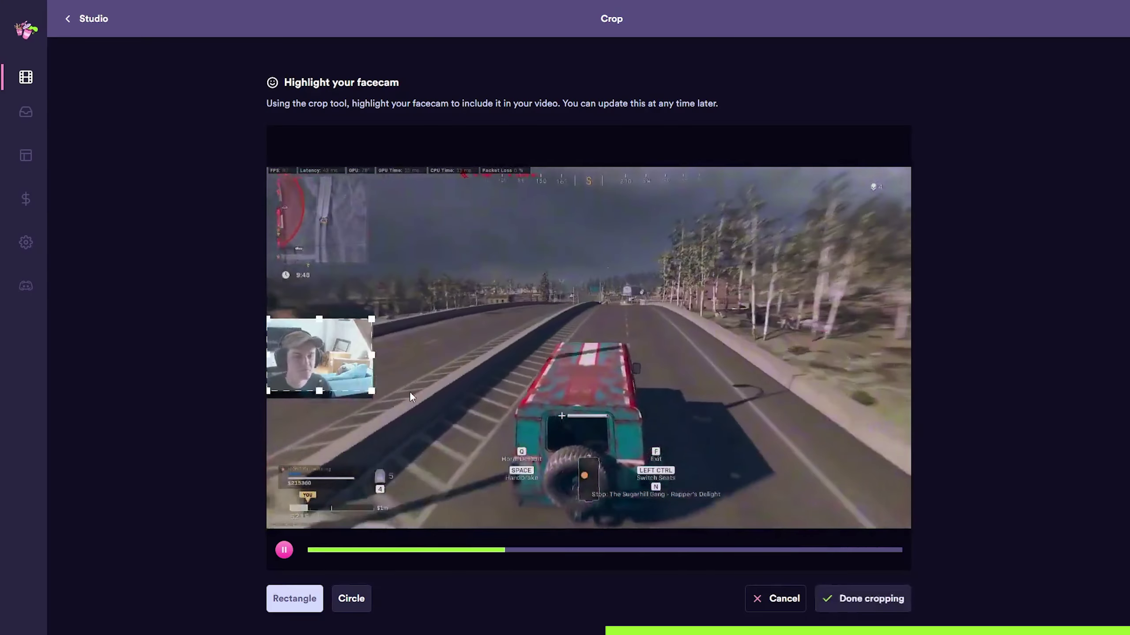
Open the first Warzone clip and add a new layer cropped to the score area.
click(870, 598)
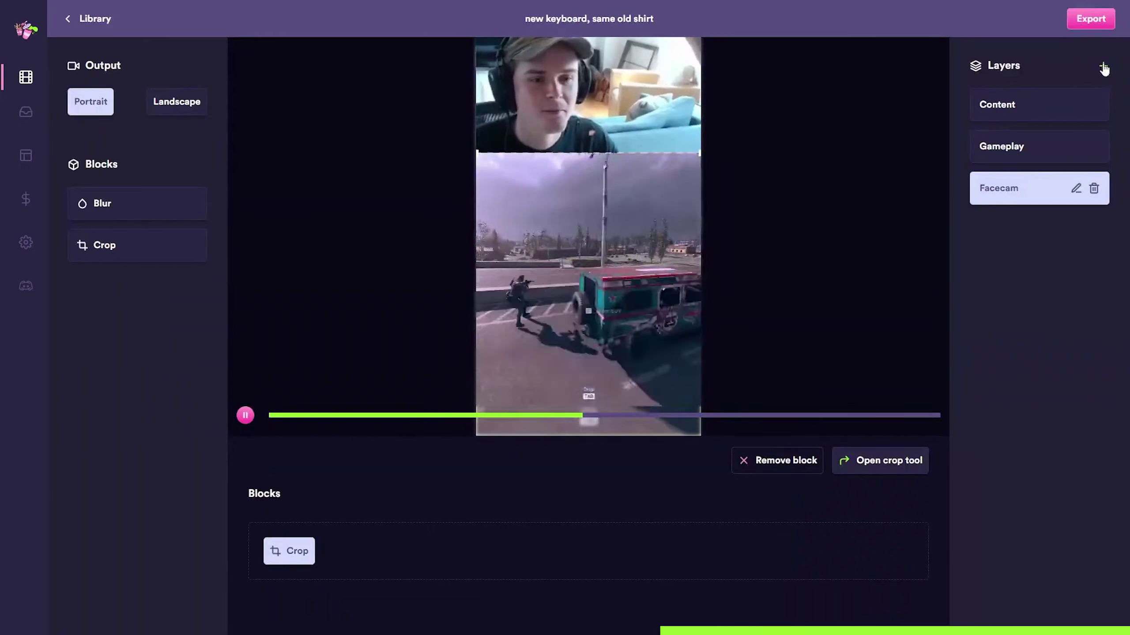
click(1103, 66)
drag(190, 267, 589, 254)
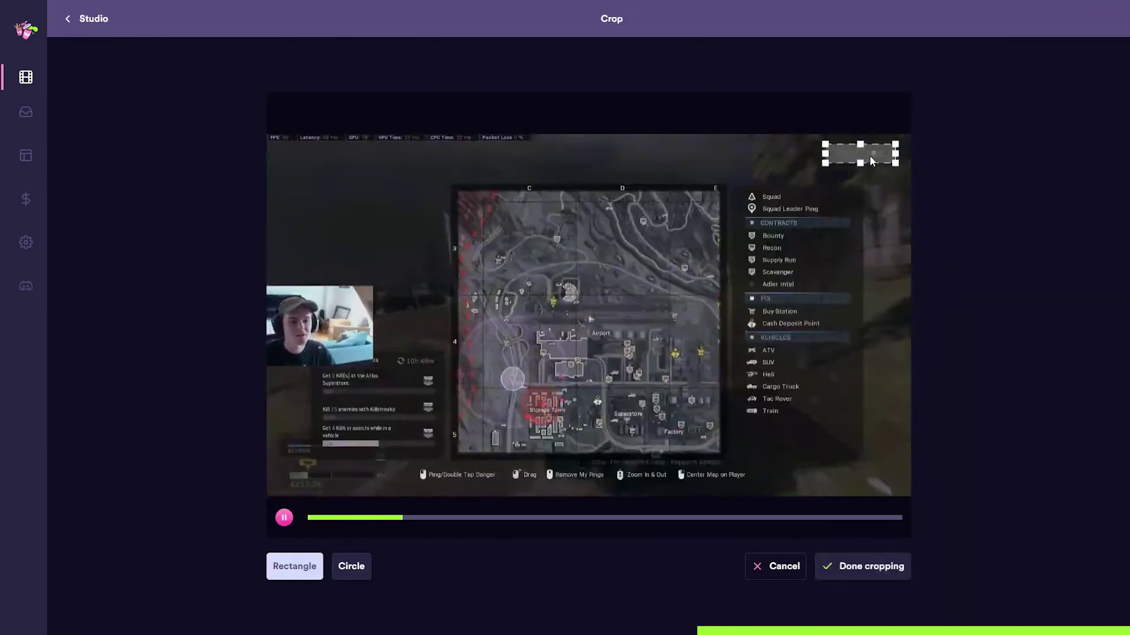
click(865, 566)
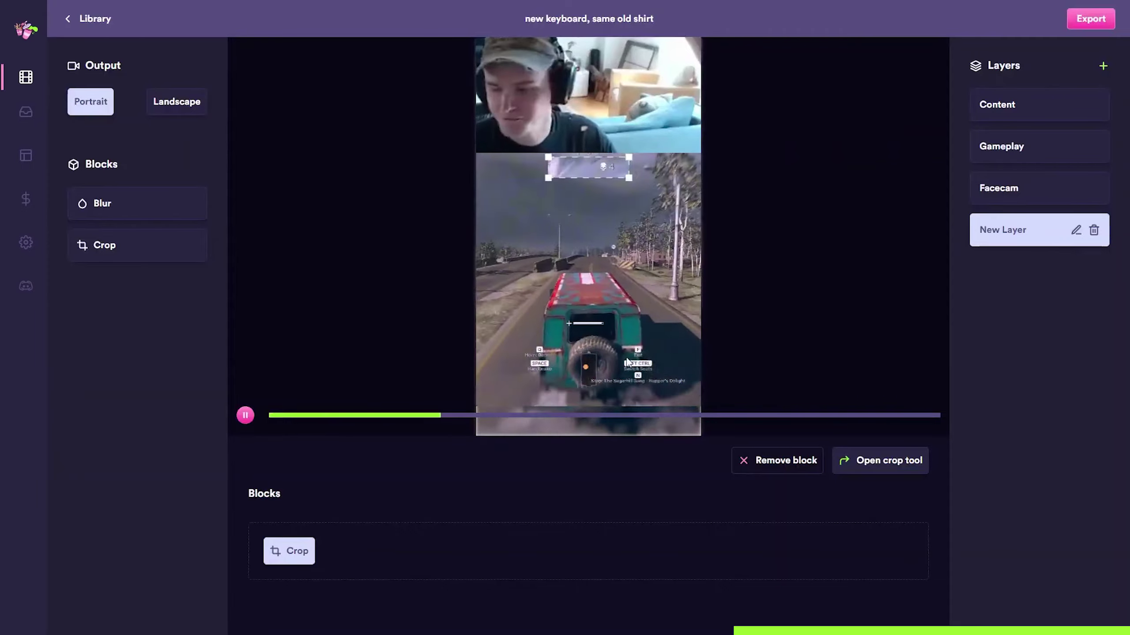
Name the cropped layer 'Score' and export the clip.
click(1075, 230)
text(Score)
key(Return)
click(1090, 18)
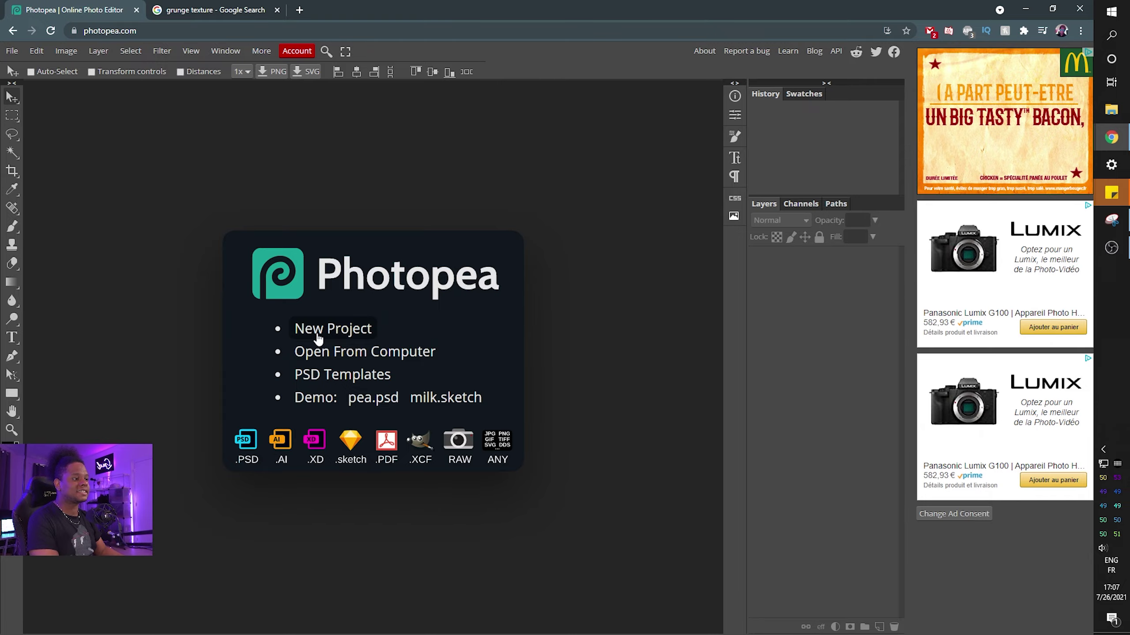
Create a new Photopea project with 300 DPI, width 1920 px and height 1080 px.
click(319, 338)
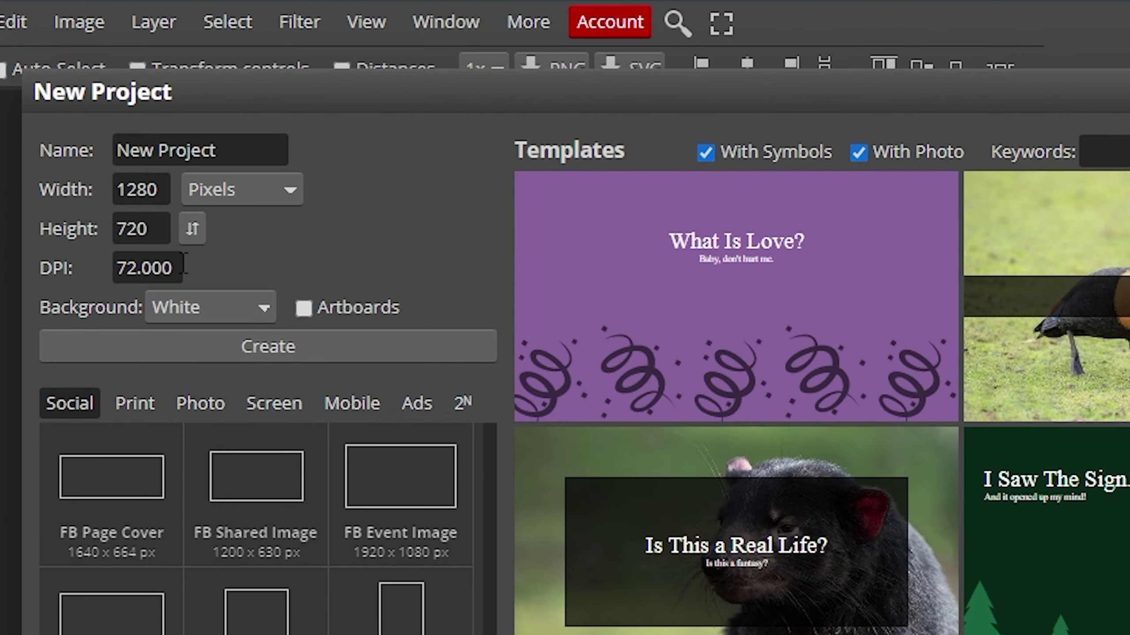
drag(183, 263, 36, 275)
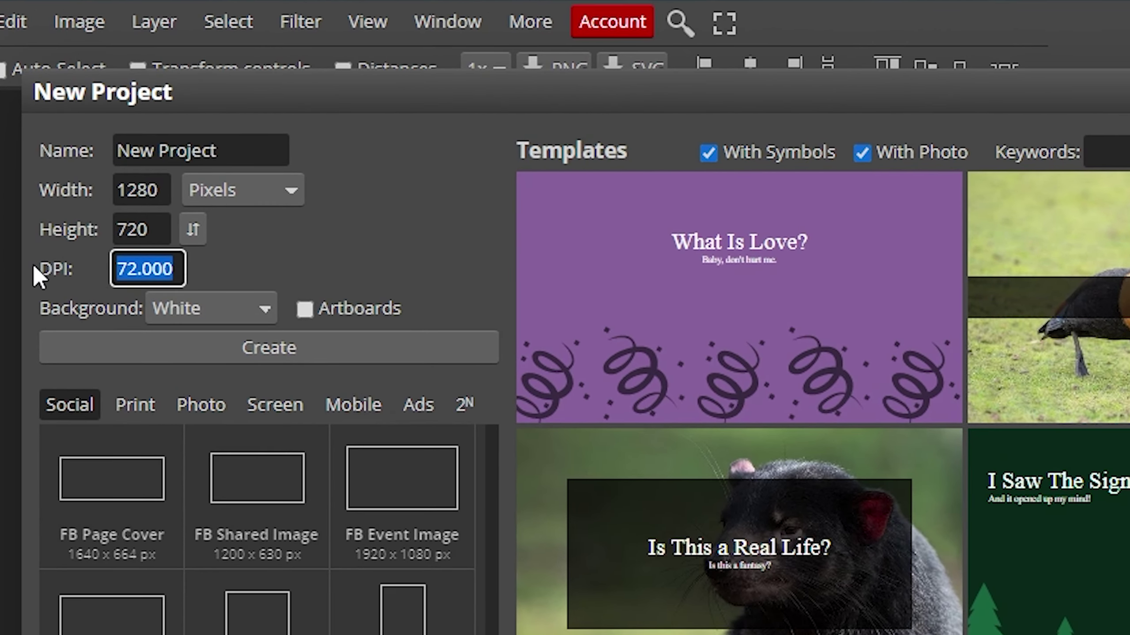
text(300)
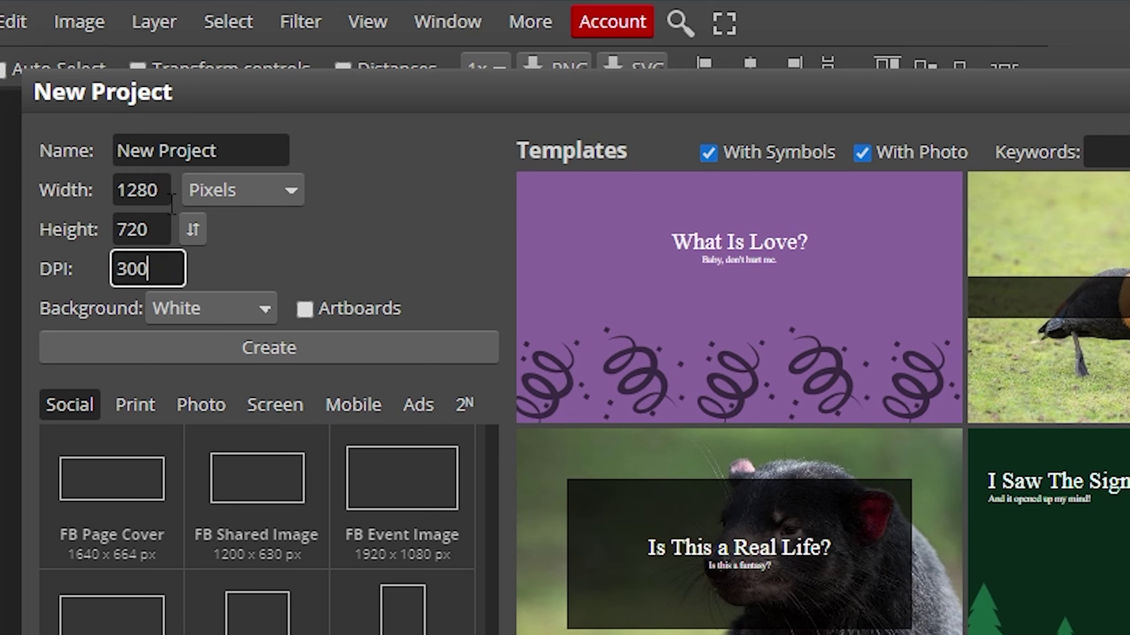
drag(170, 199, 128, 207)
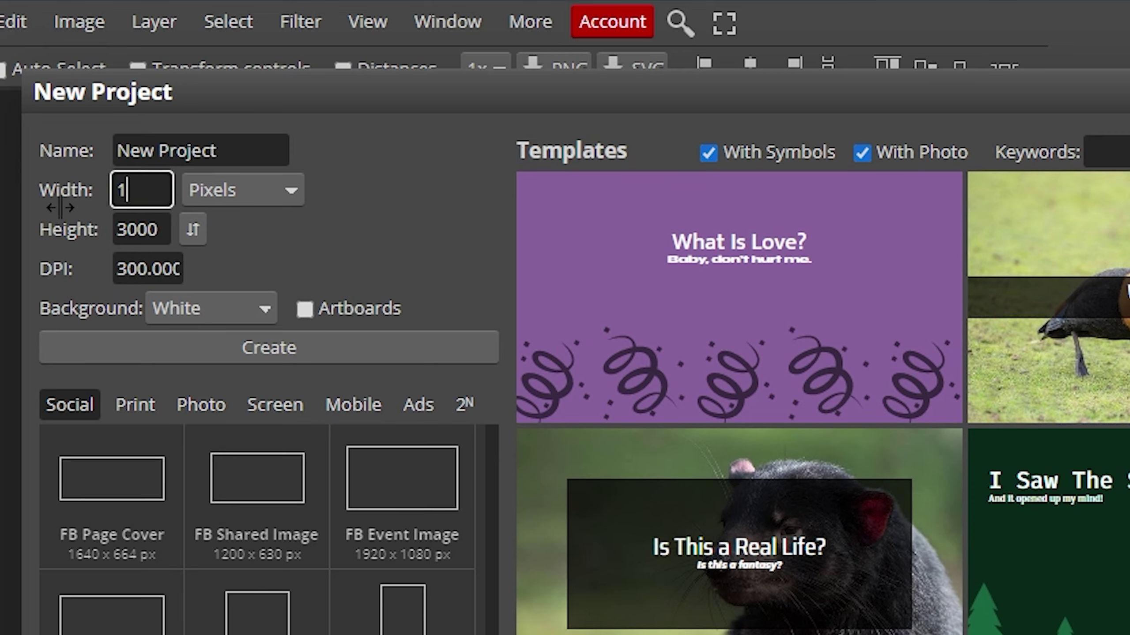
key(Tab)
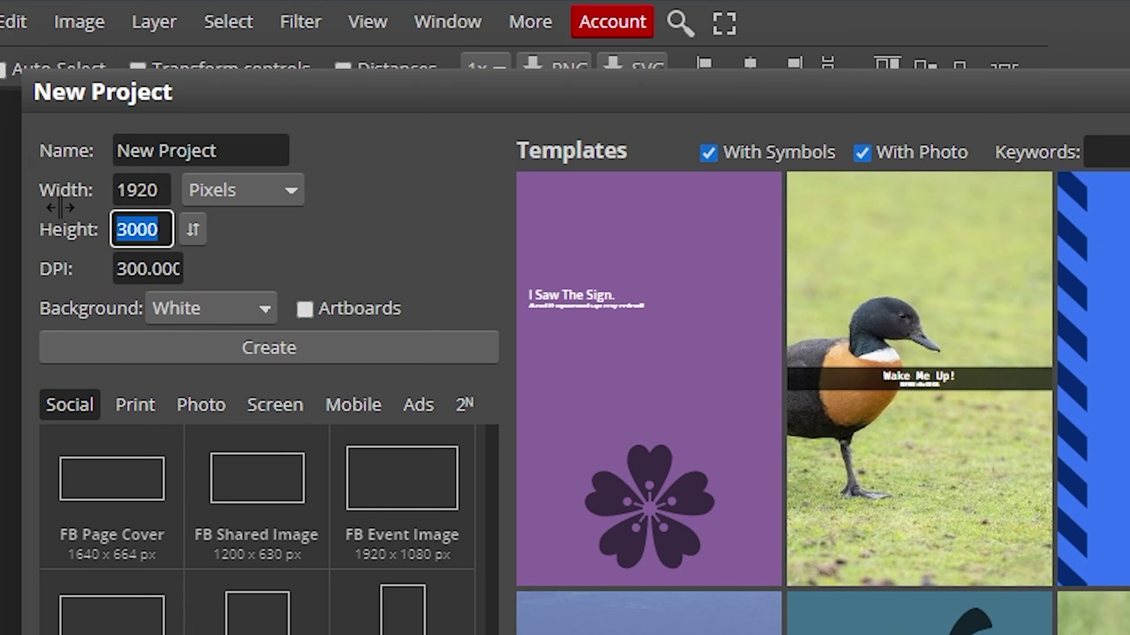
click(214, 349)
click(216, 354)
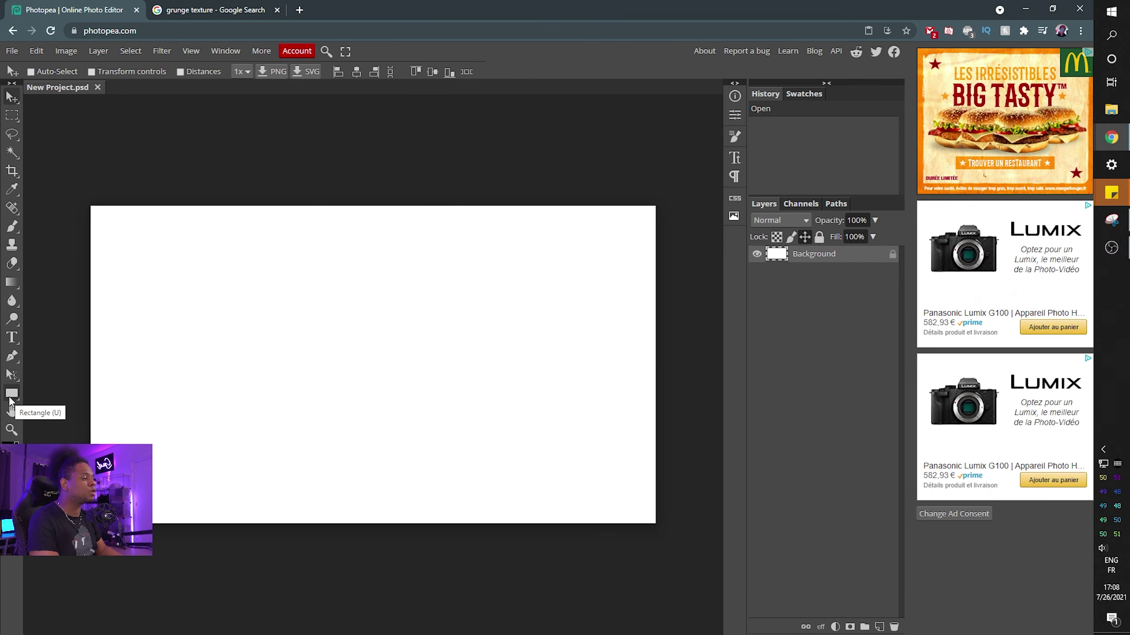
Draw a red rectangle of about 628 × 139 px in the canvas's lower right.
click(11, 398)
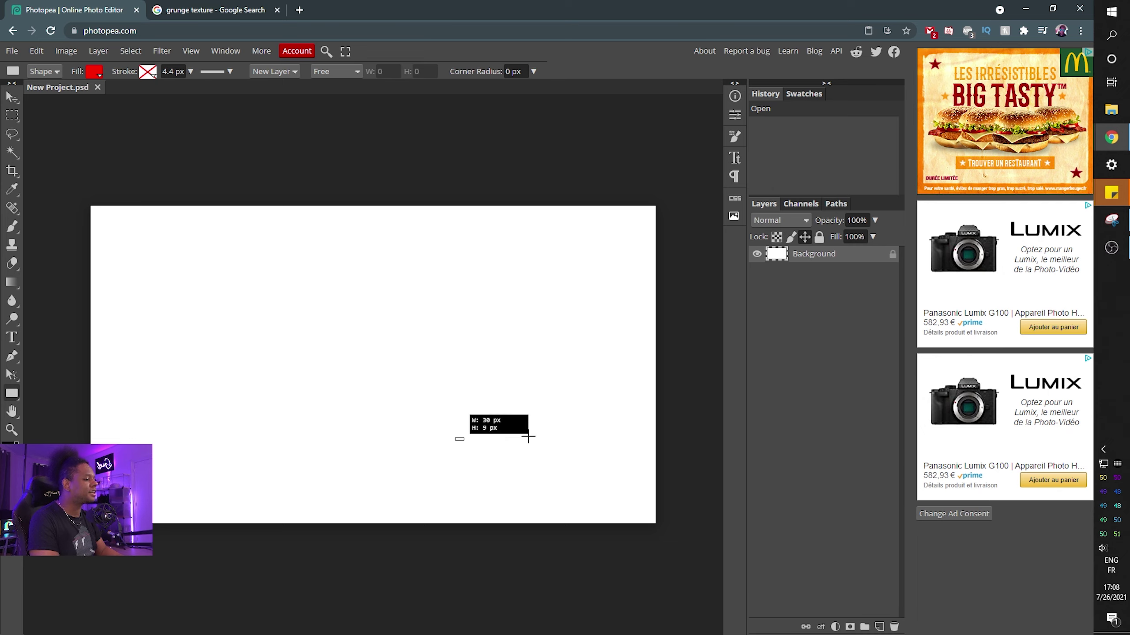
mouse_move(527, 438)
mouse_down()
mouse_move(607, 487)
mouse_move(639, 487)
mouse_up()
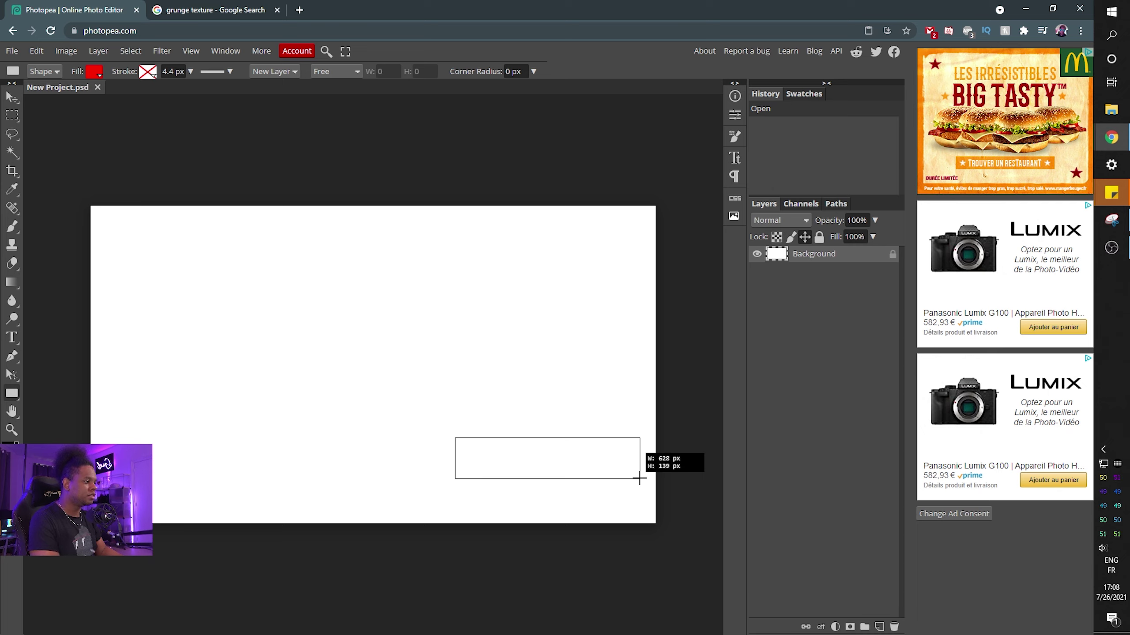
drag(639, 479, 638, 479)
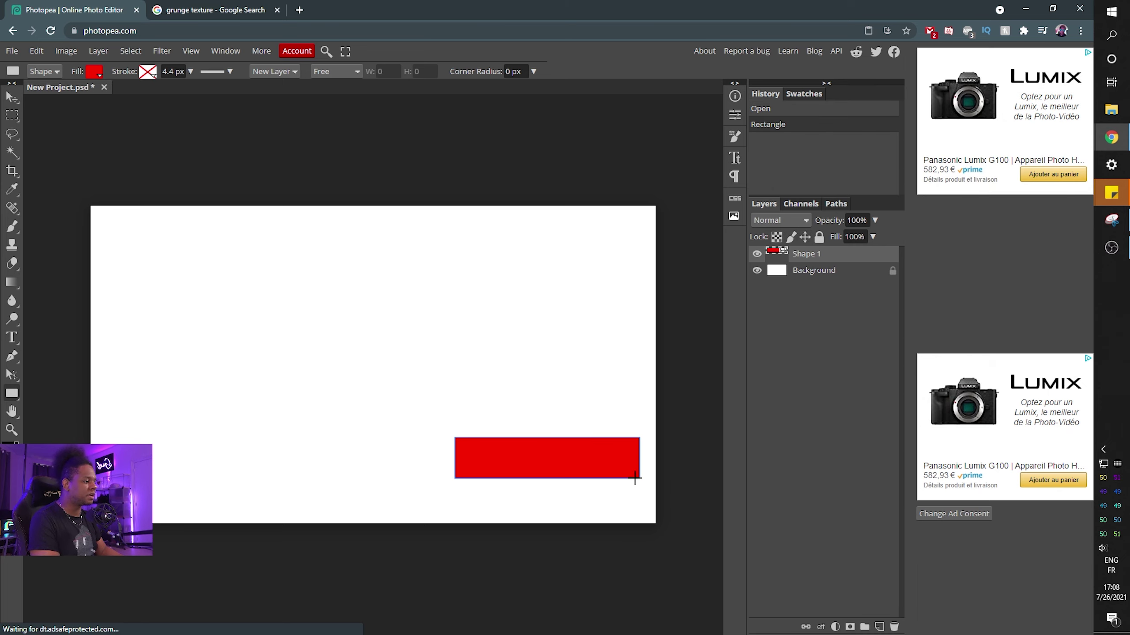
Crop the canvas so its four edges match the red bar.
click(12, 171)
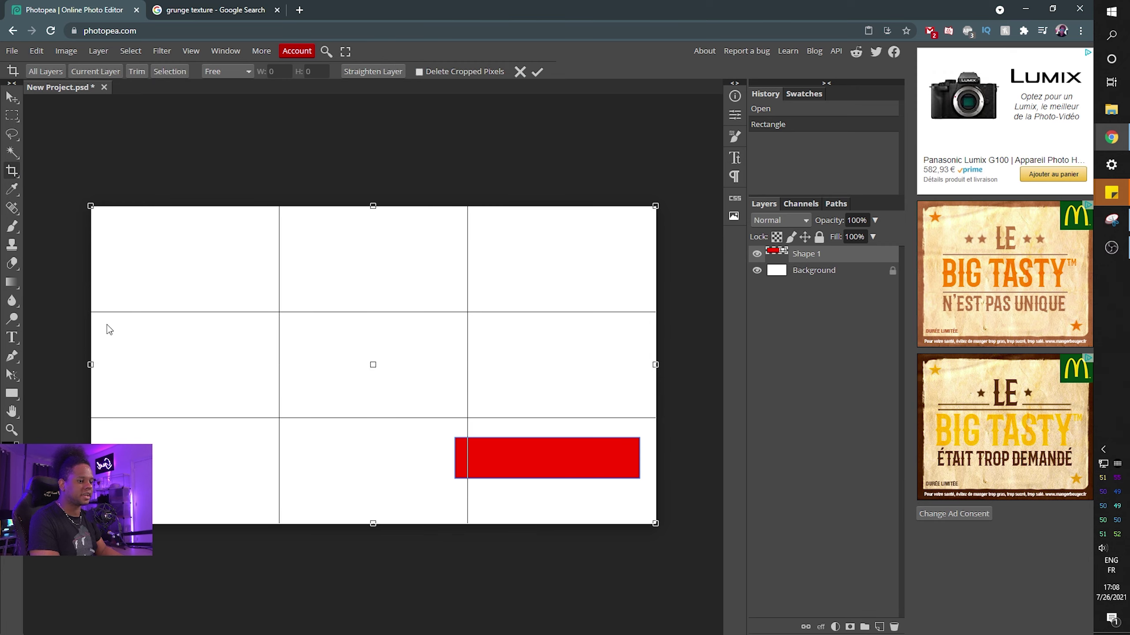
drag(90, 366, 454, 394)
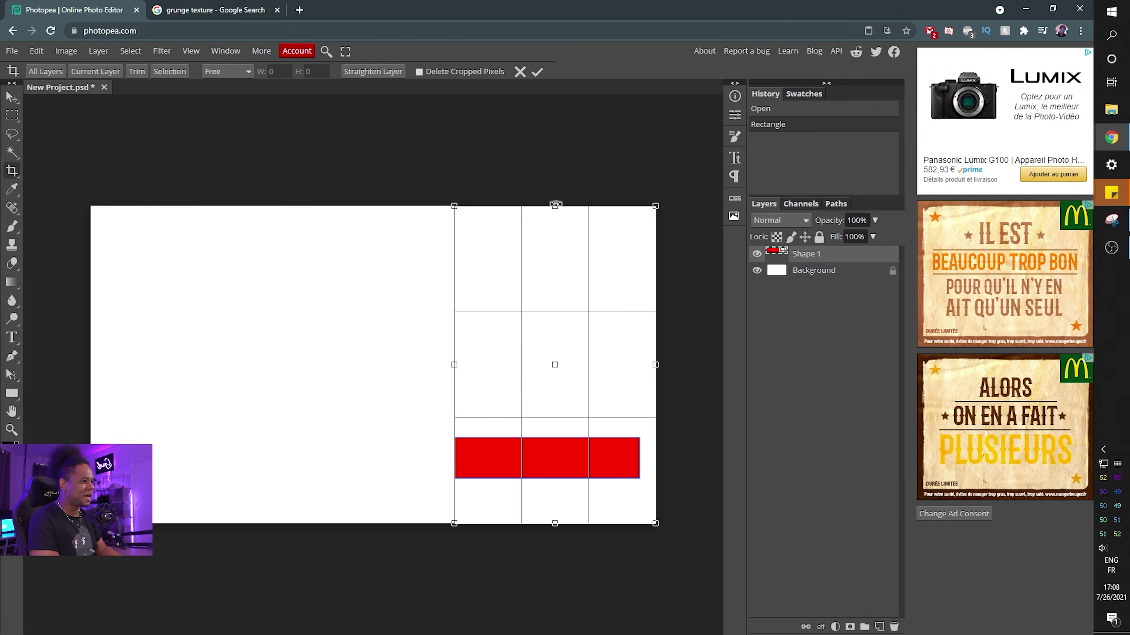
drag(555, 205, 563, 436)
drag(655, 480, 643, 479)
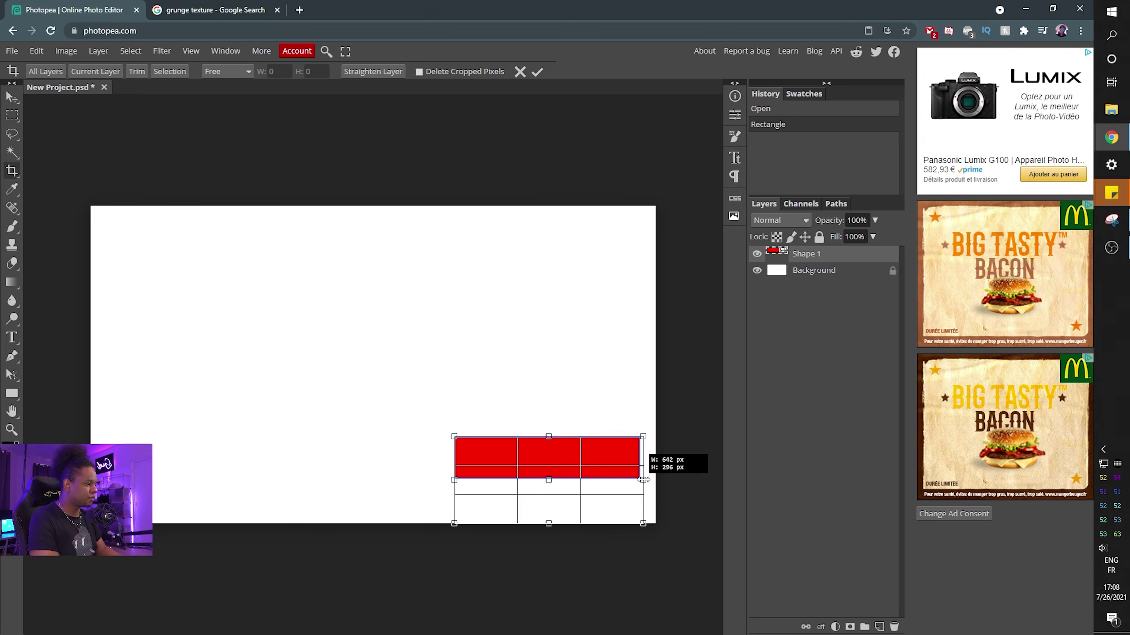
drag(549, 523, 558, 489)
key(Return)
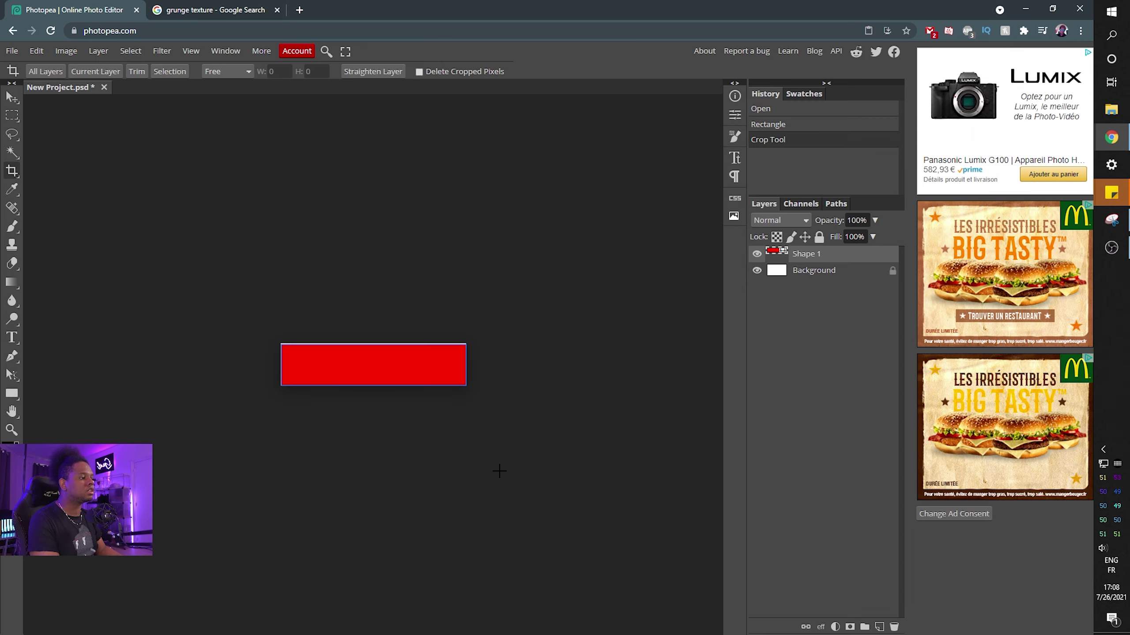
Zoom in on the strip and delete the red Shape 1 layer.
key(ctrl+plus)
key(ctrl+plus)
key(ctrl+minus)
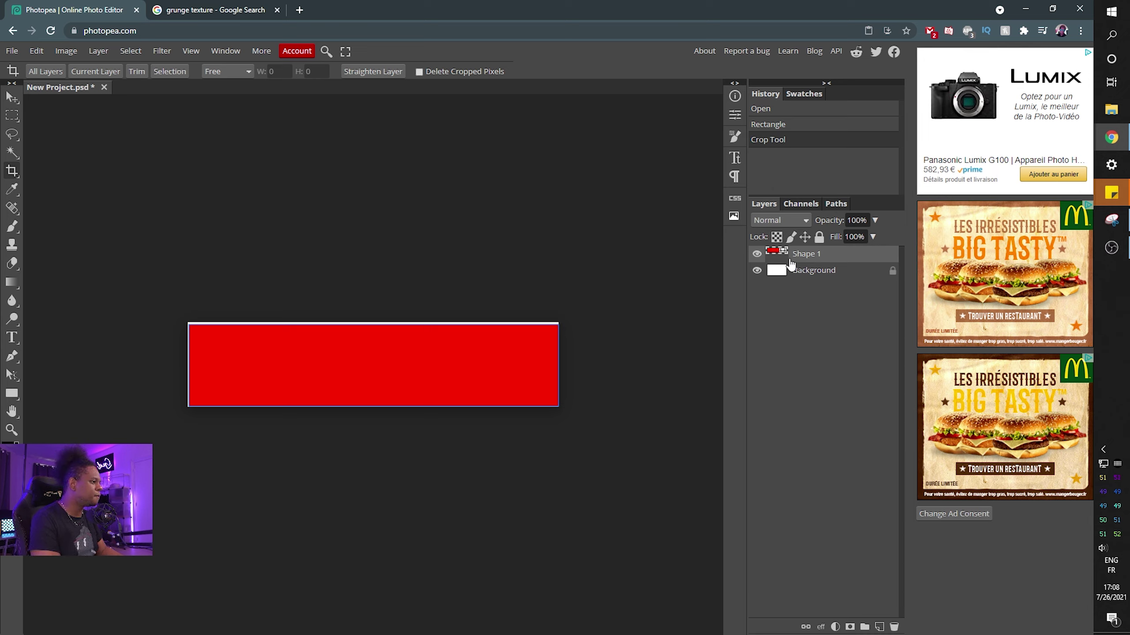
drag(810, 260, 895, 628)
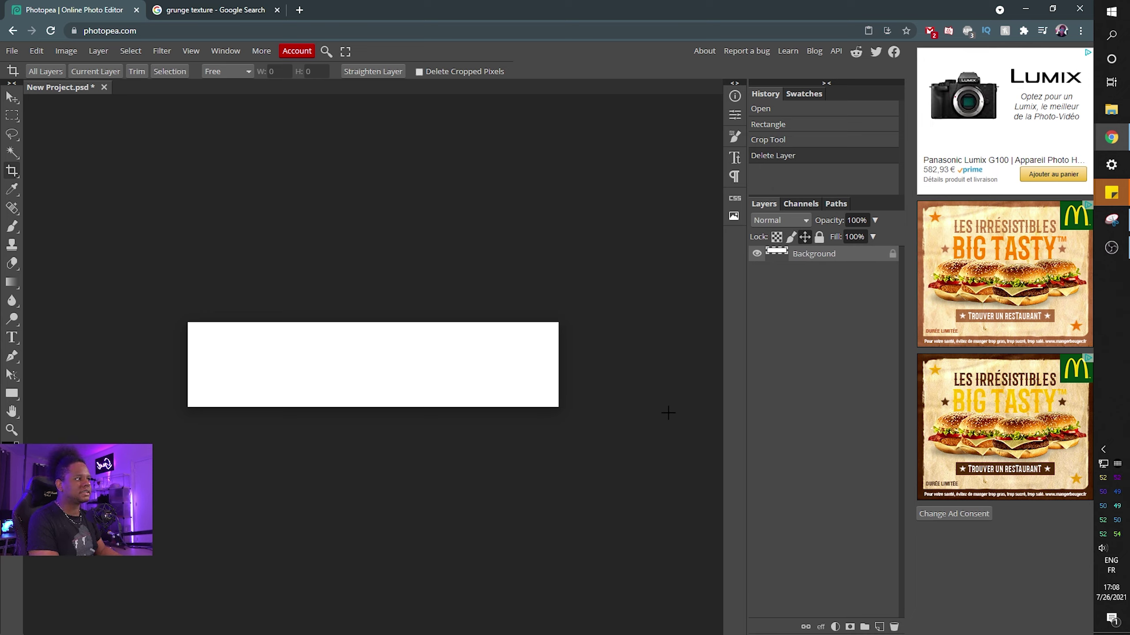
Pick the Rectangle tool, try a rounded rectangle with a small corner radius, then undo it.
right_click(12, 396)
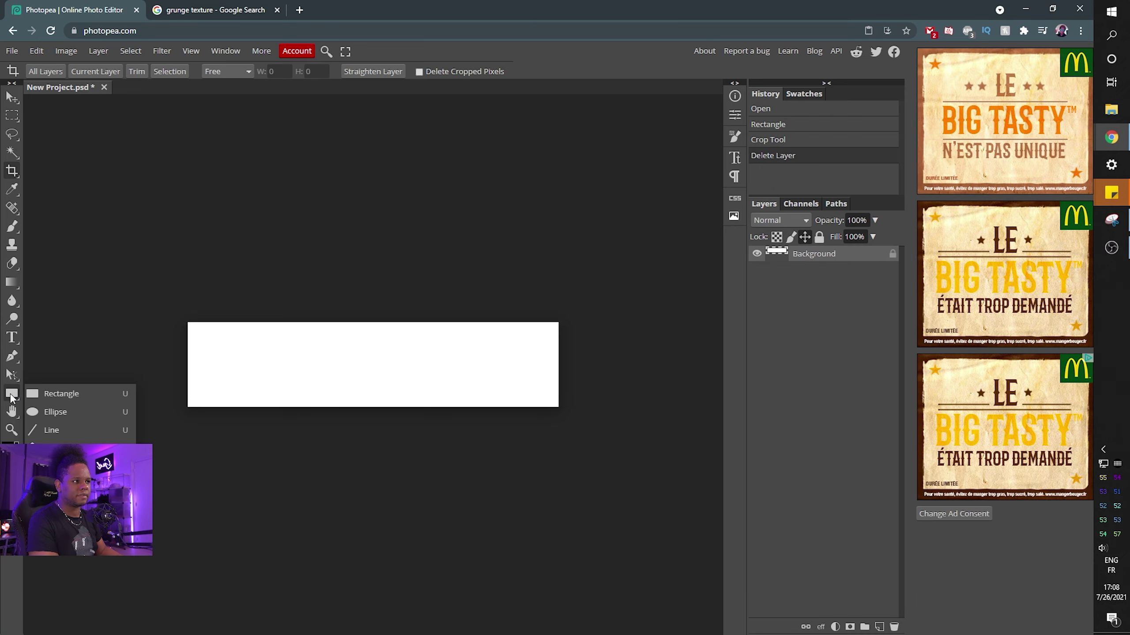
click(12, 396)
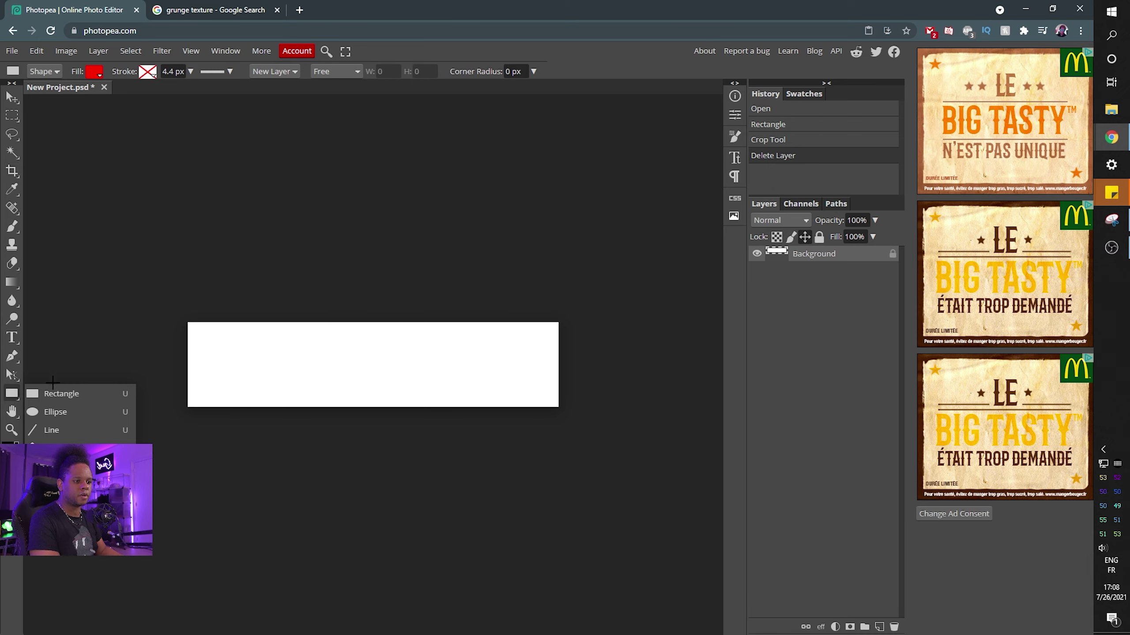
click(785, 355)
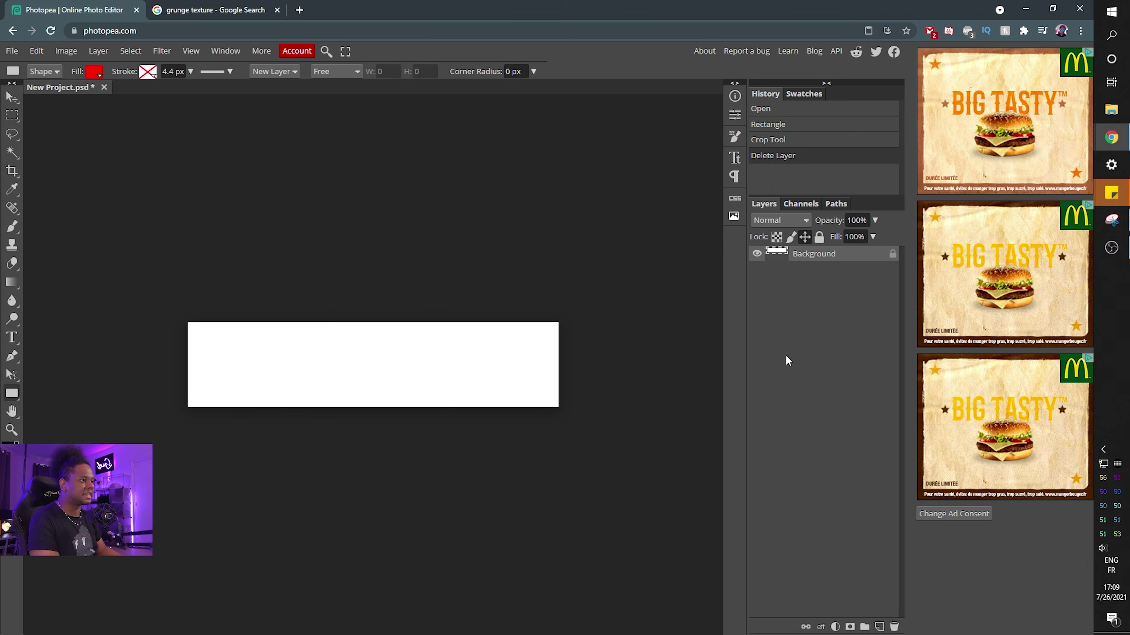
click(534, 71)
drag(456, 89, 478, 92)
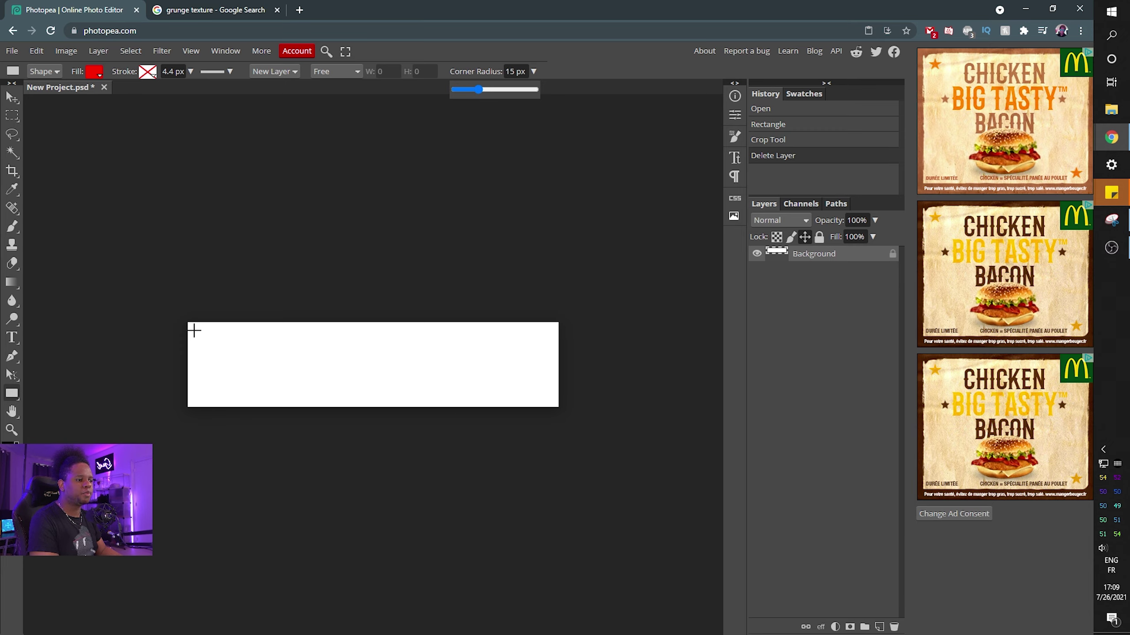
drag(194, 330, 513, 391)
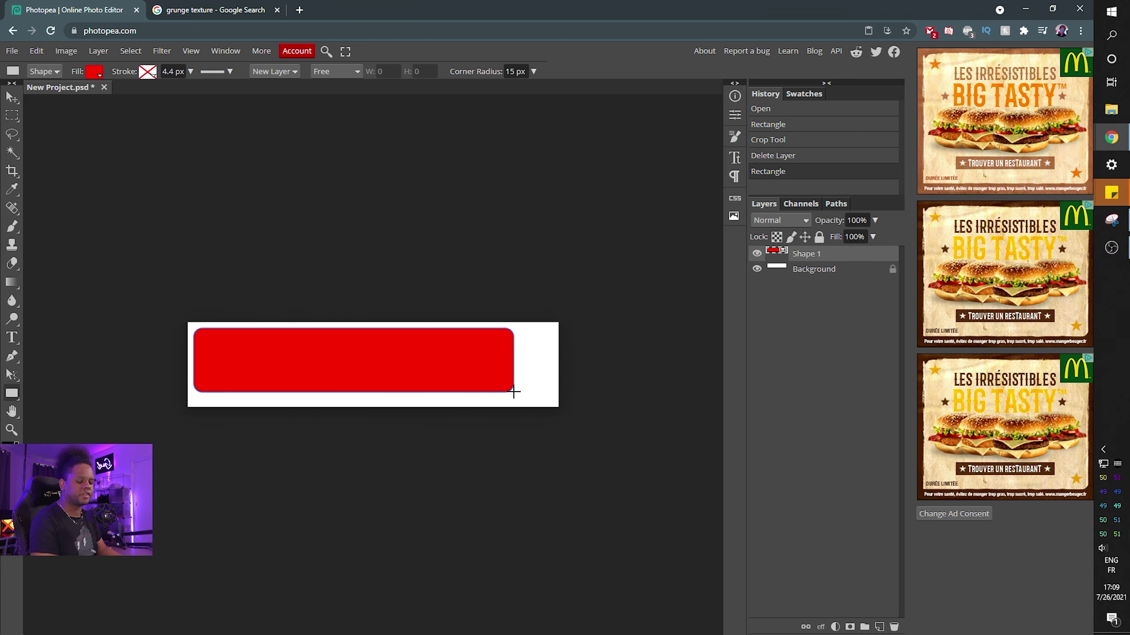
key(ctrl+z)
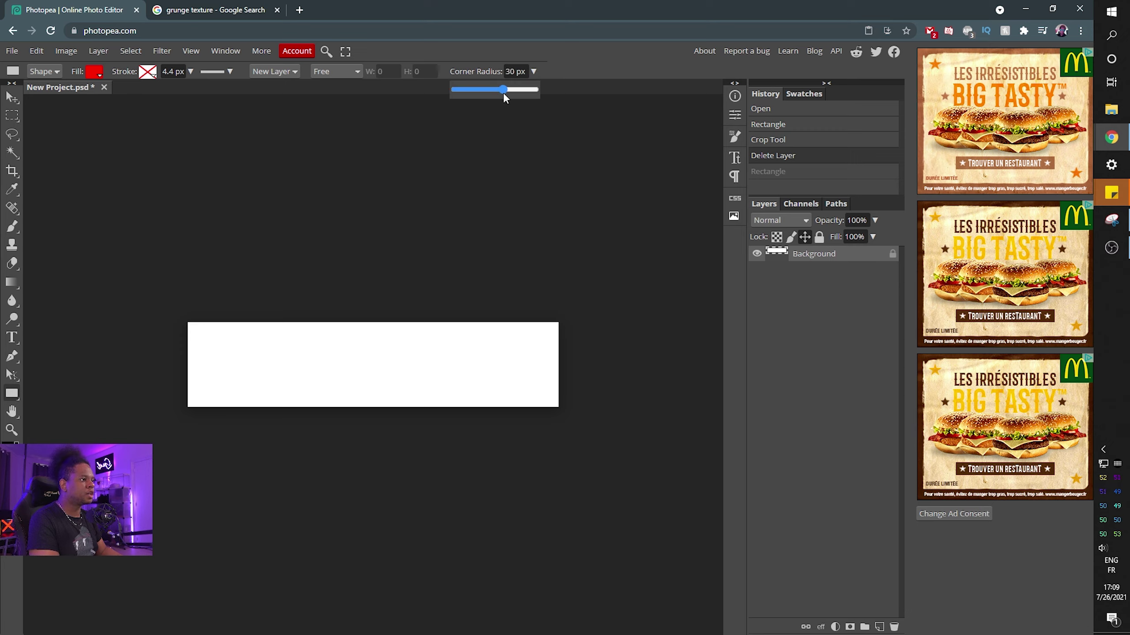
Set a 100 px corner radius and draw the rounded rectangle across the whole canvas.
drag(500, 92, 523, 89)
click(510, 71)
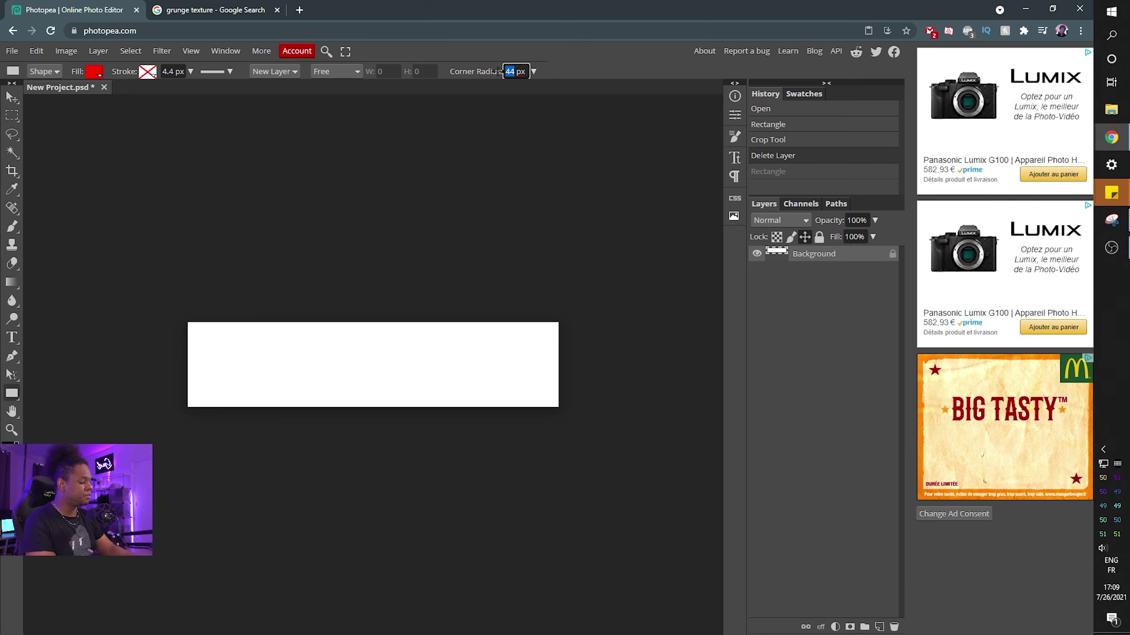
text(100)
drag(189, 323, 428, 402)
drag(504, 403, 558, 404)
Change the Shape 1 pill's fill colour to dark grey #222222.
key(v)
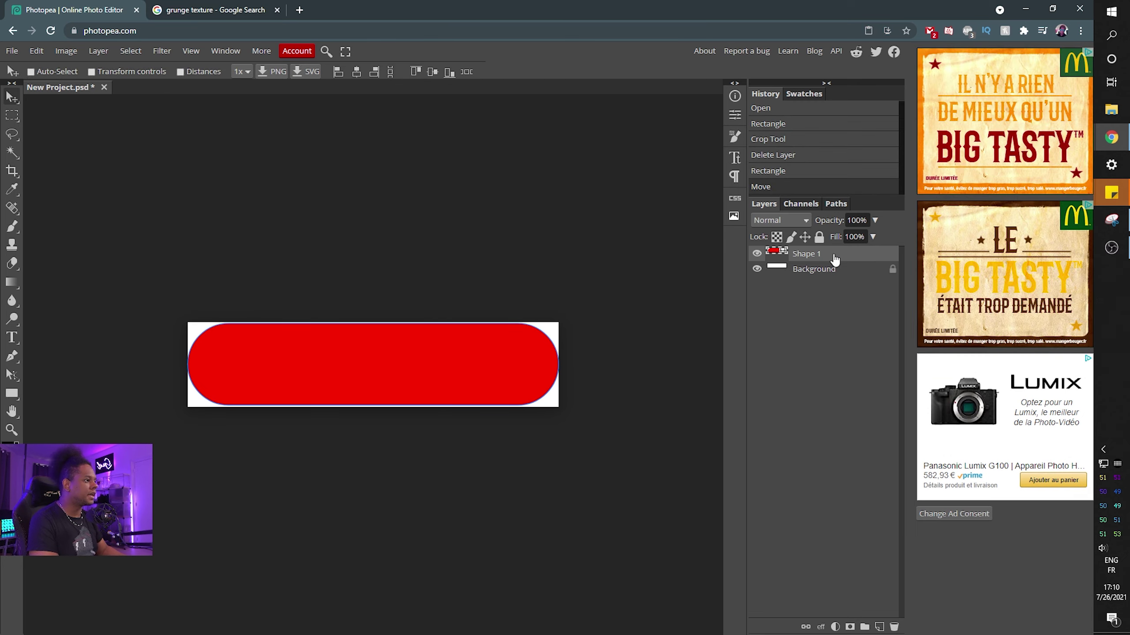
double_click(775, 253)
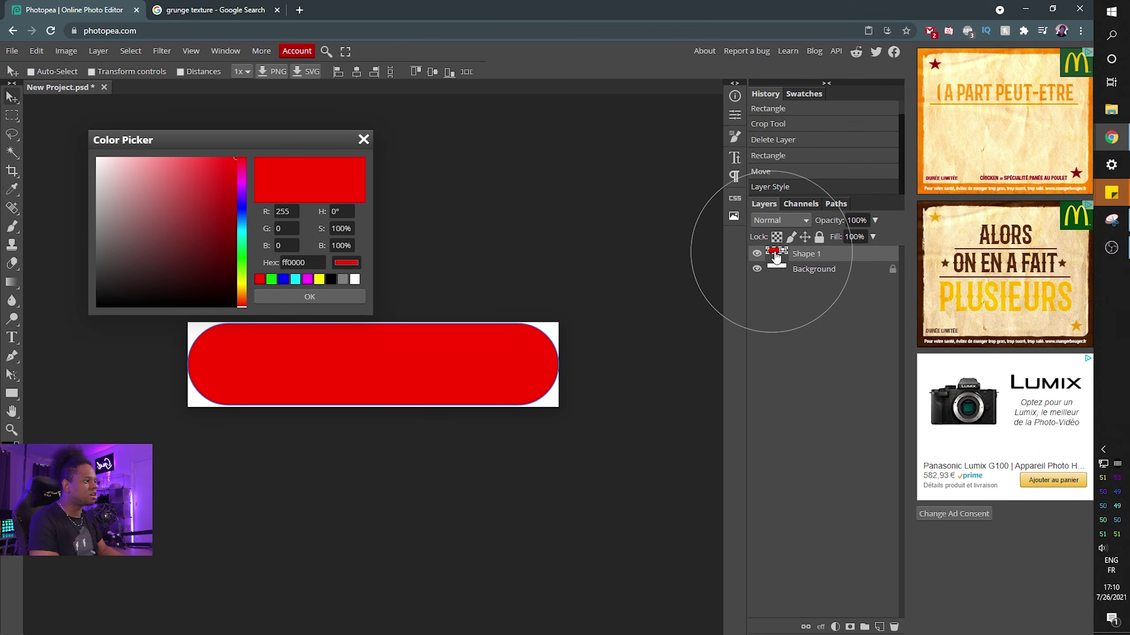
click(117, 276)
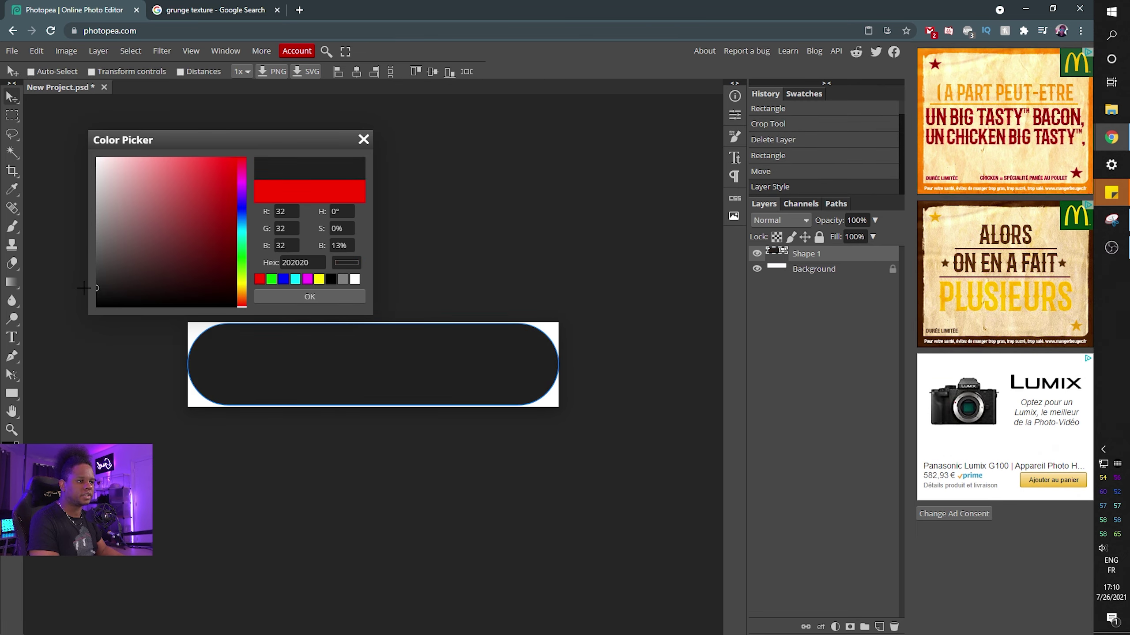
drag(83, 287, 83, 286)
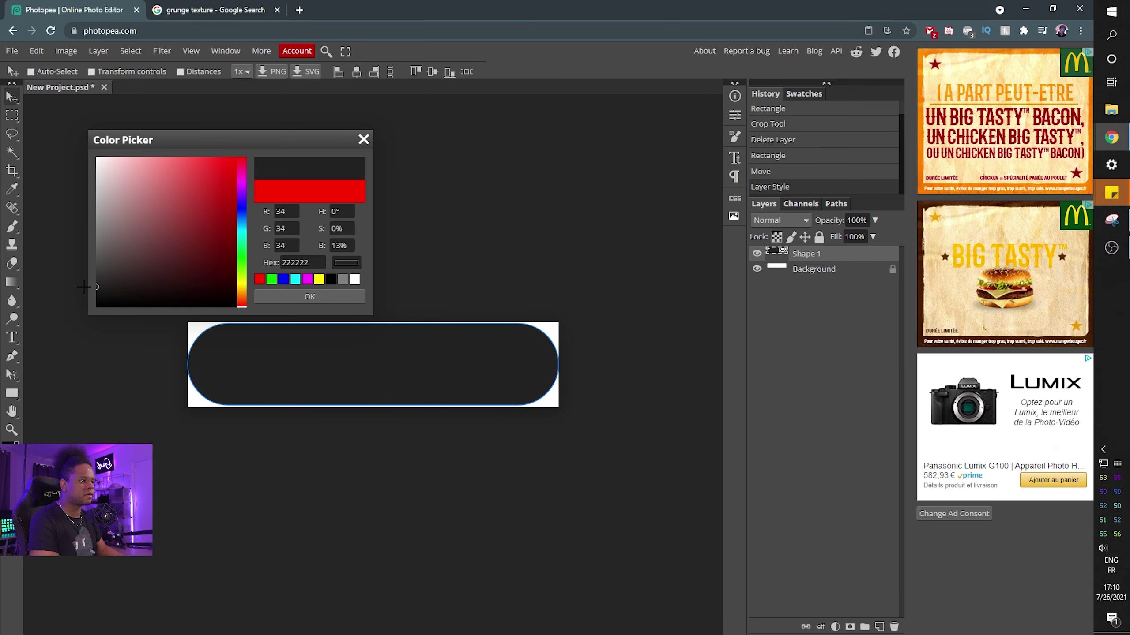
click(271, 298)
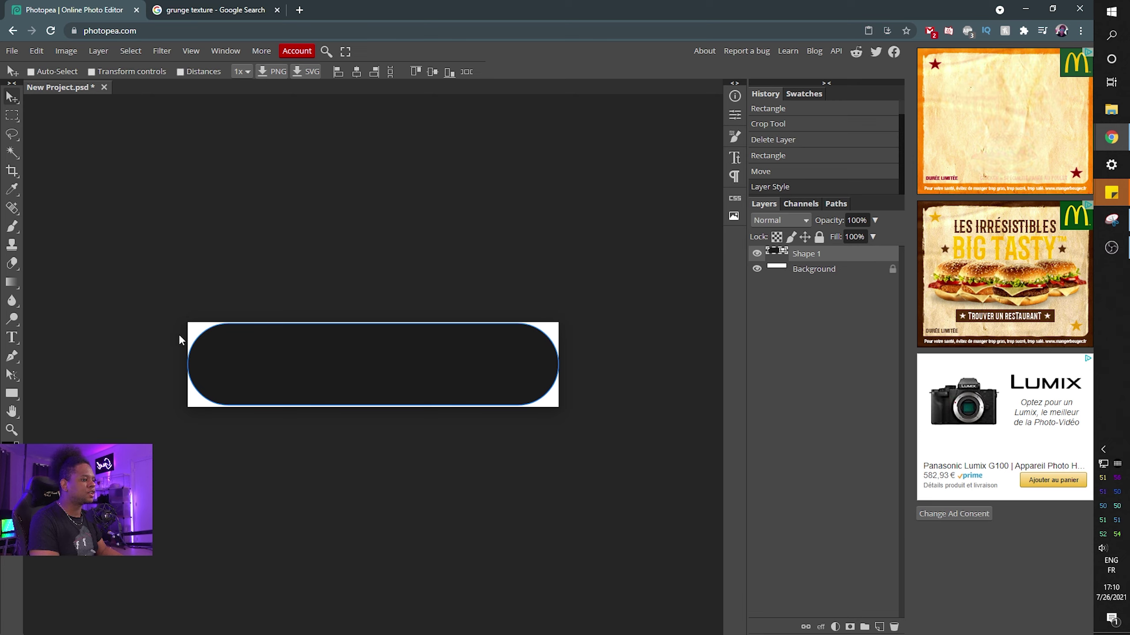
Draw a circle about 114 px wide with the Ellipse tool at the pill's left end.
click(11, 393)
click(47, 411)
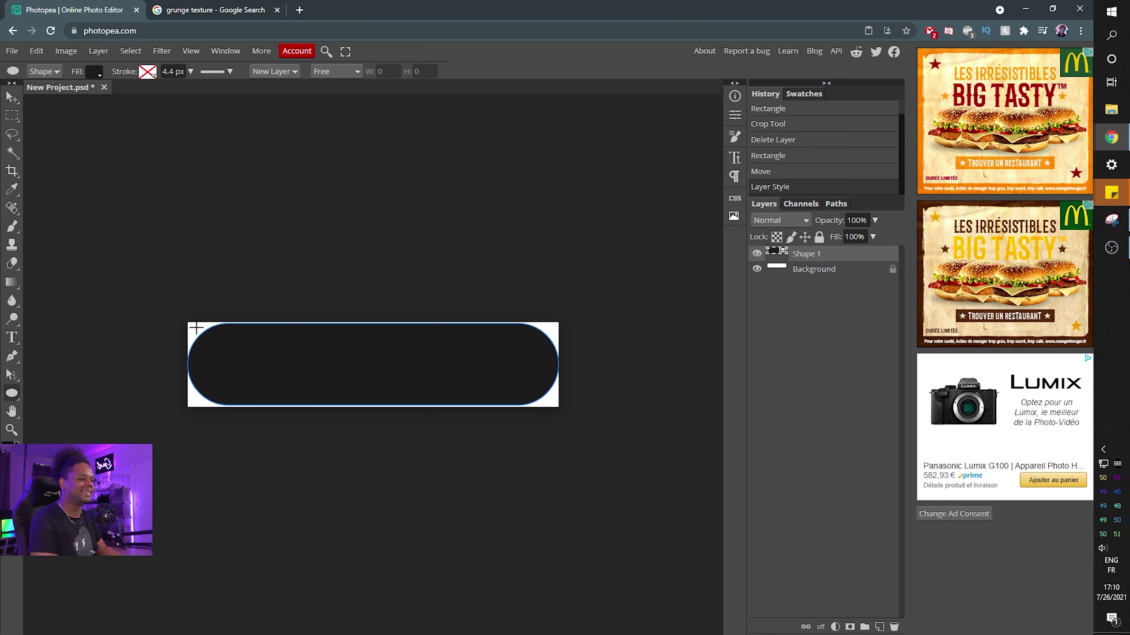
drag(195, 326, 232, 365)
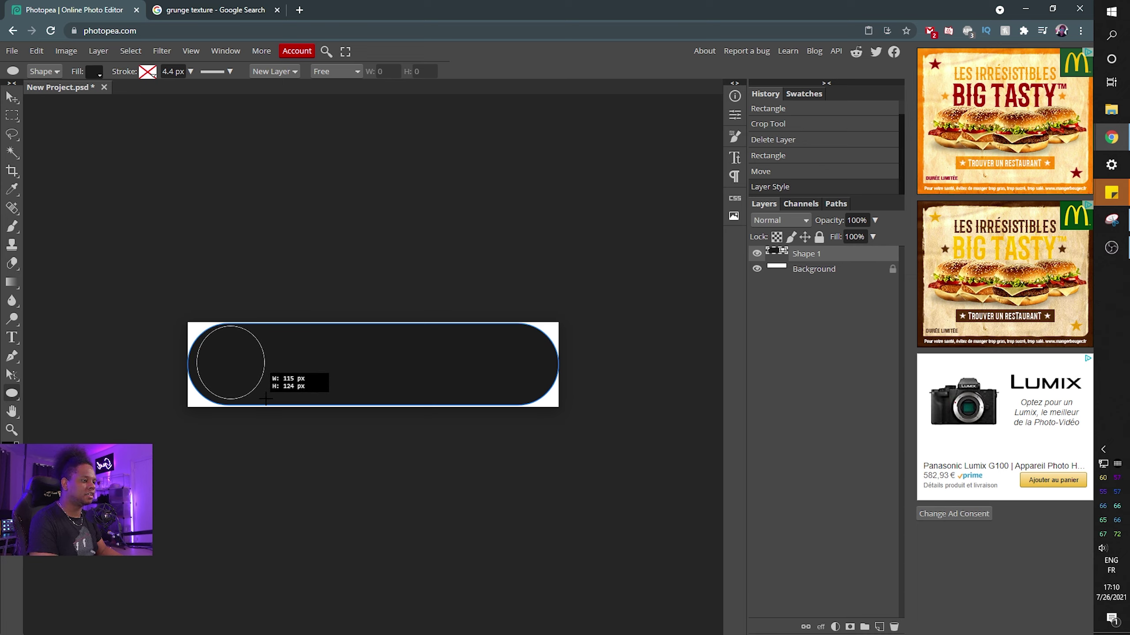
drag(270, 400, 332, 399)
key(v)
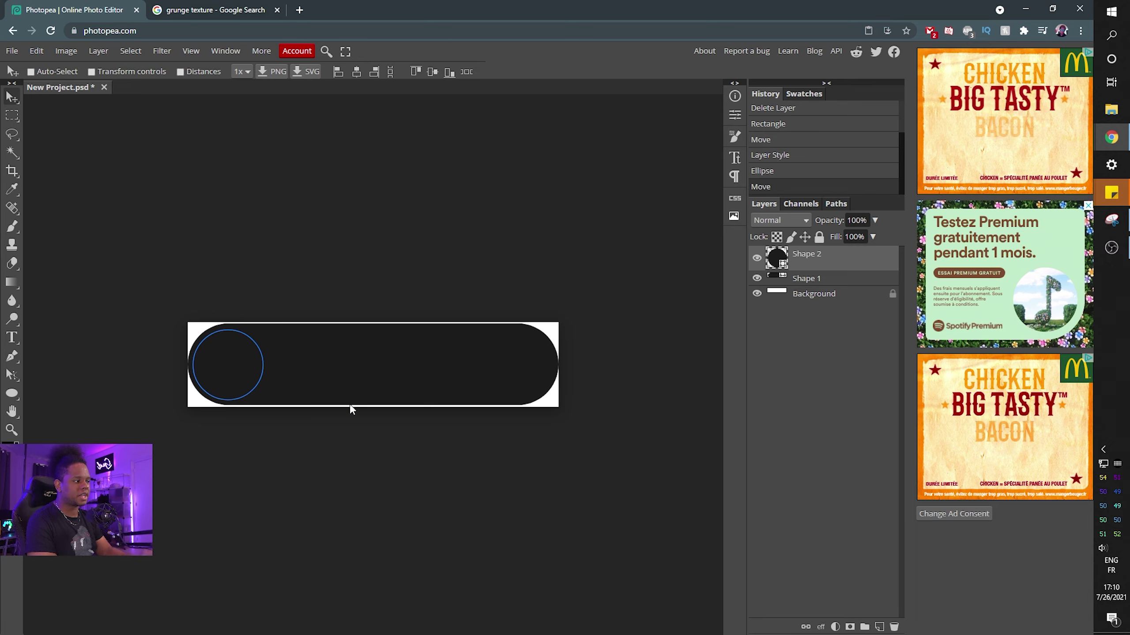
Load the pill's selection, align the circle to its vertical centre, then deselect.
ctrl+click(774, 282)
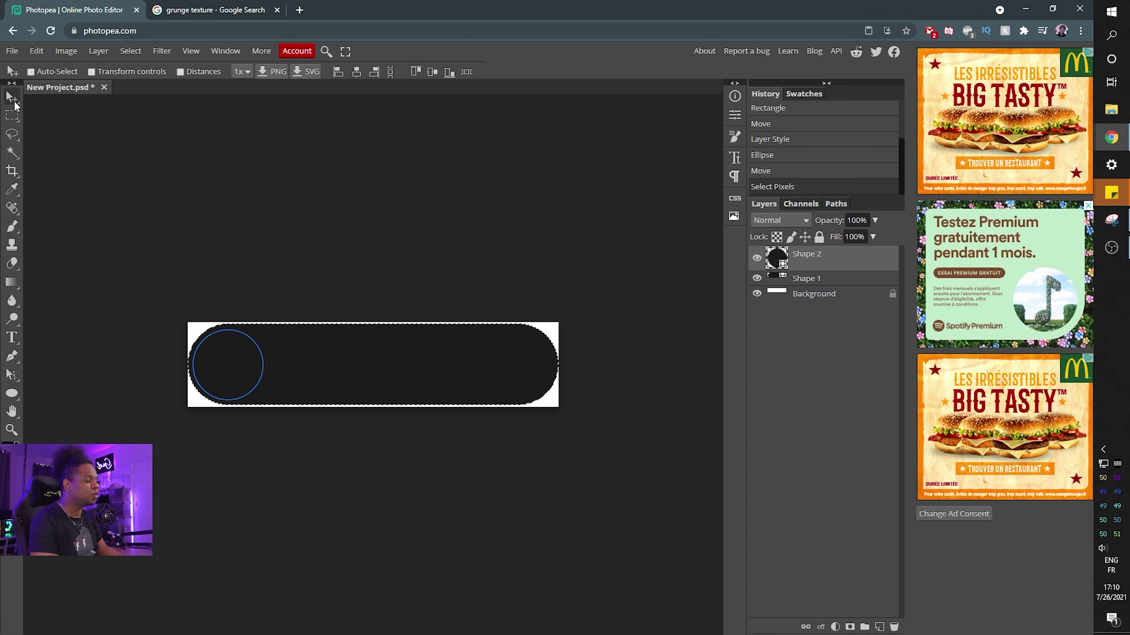
click(430, 73)
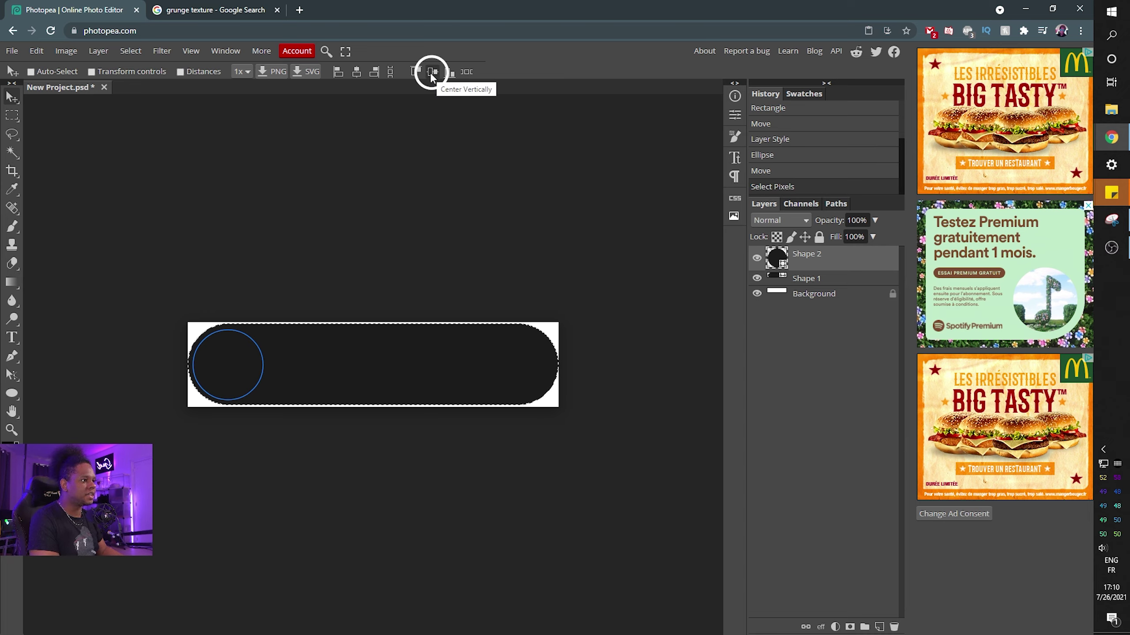
click(430, 73)
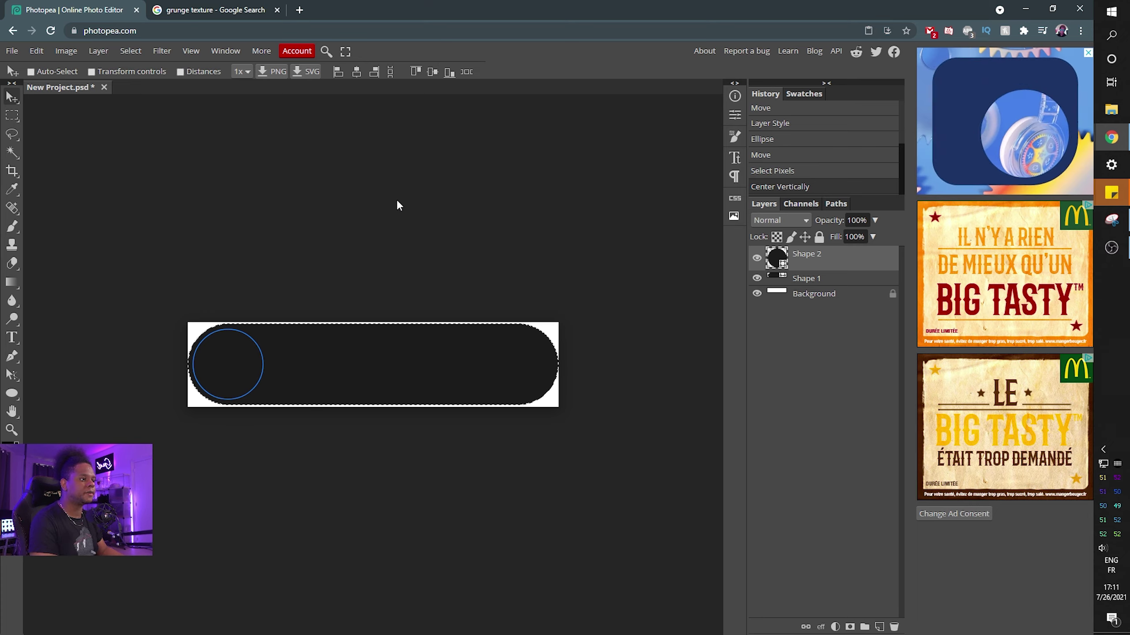
key(ctrl)
key(ctrl+d)
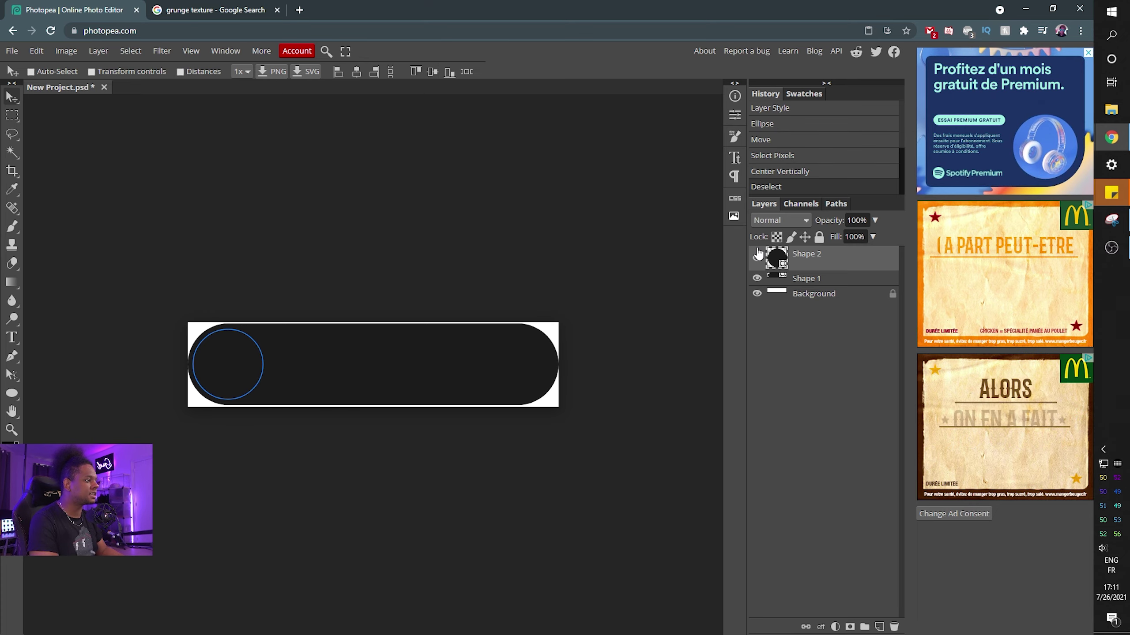
Set the Shape 2 circle's fill colour to #232323.
double_click(776, 258)
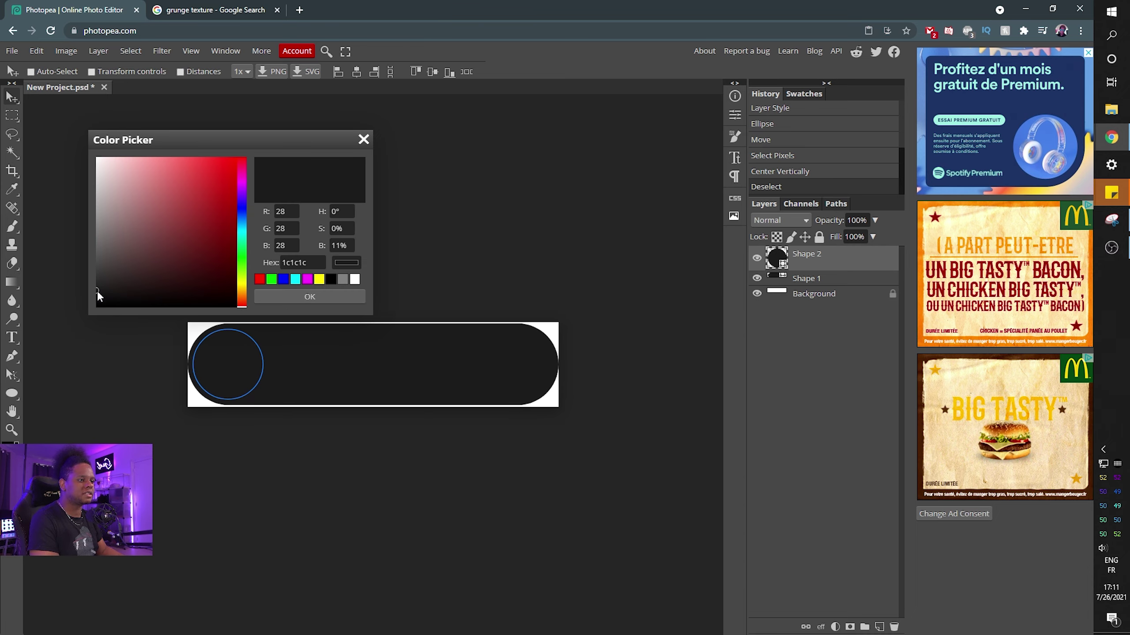
drag(97, 292, 97, 289)
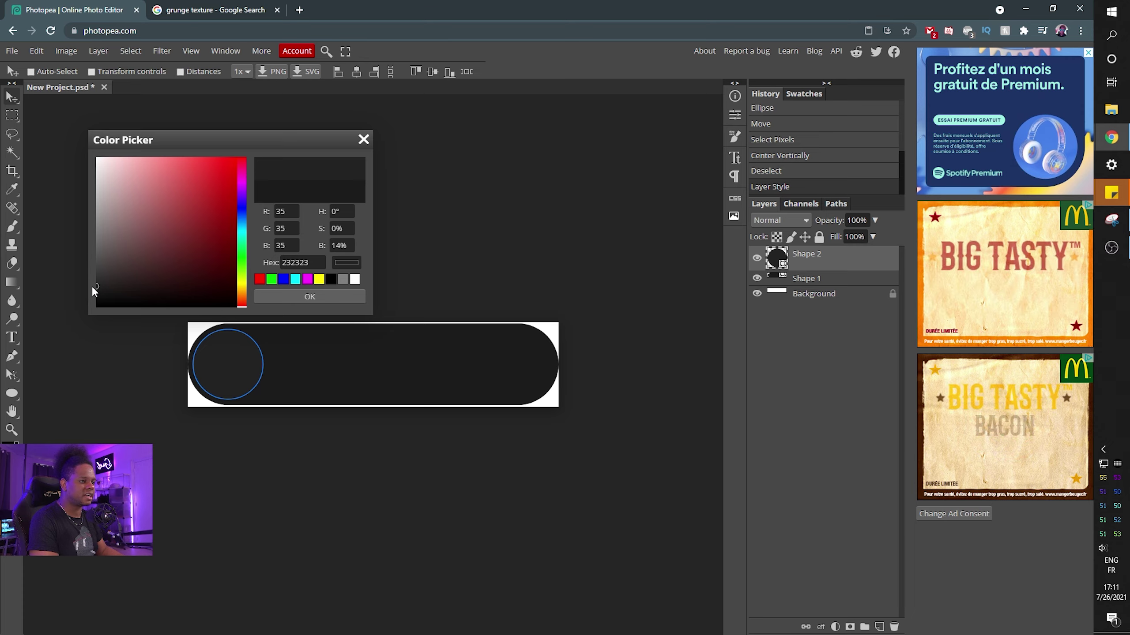
click(287, 298)
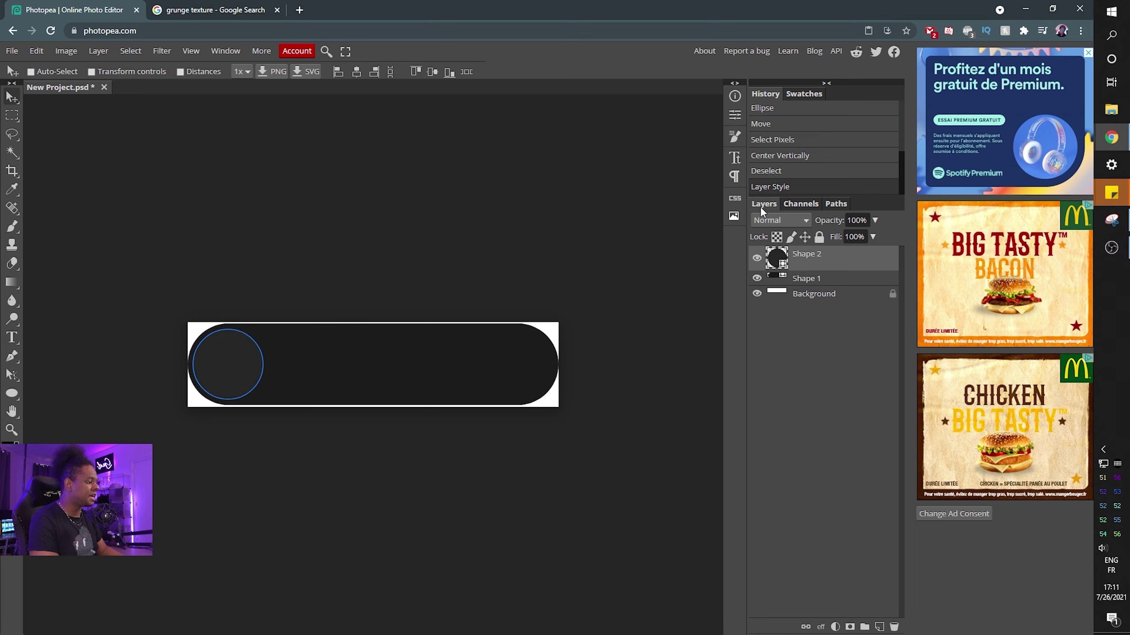
click(820, 627)
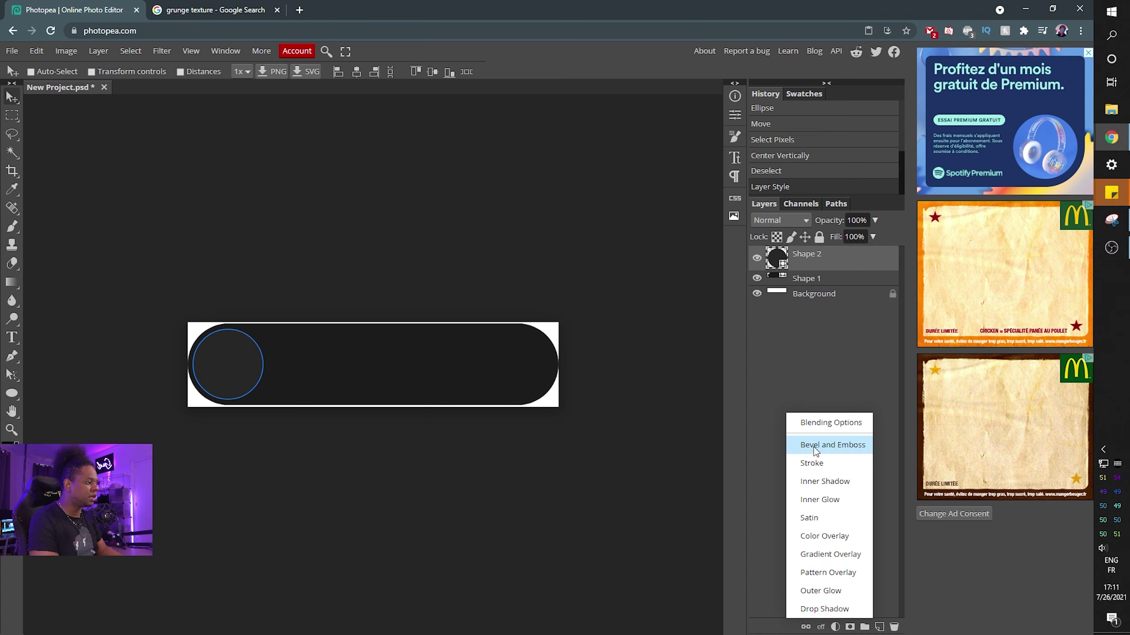
Add a Bevel and Emboss effect to the circle and move the Layer Style dialog aside.
click(764, 375)
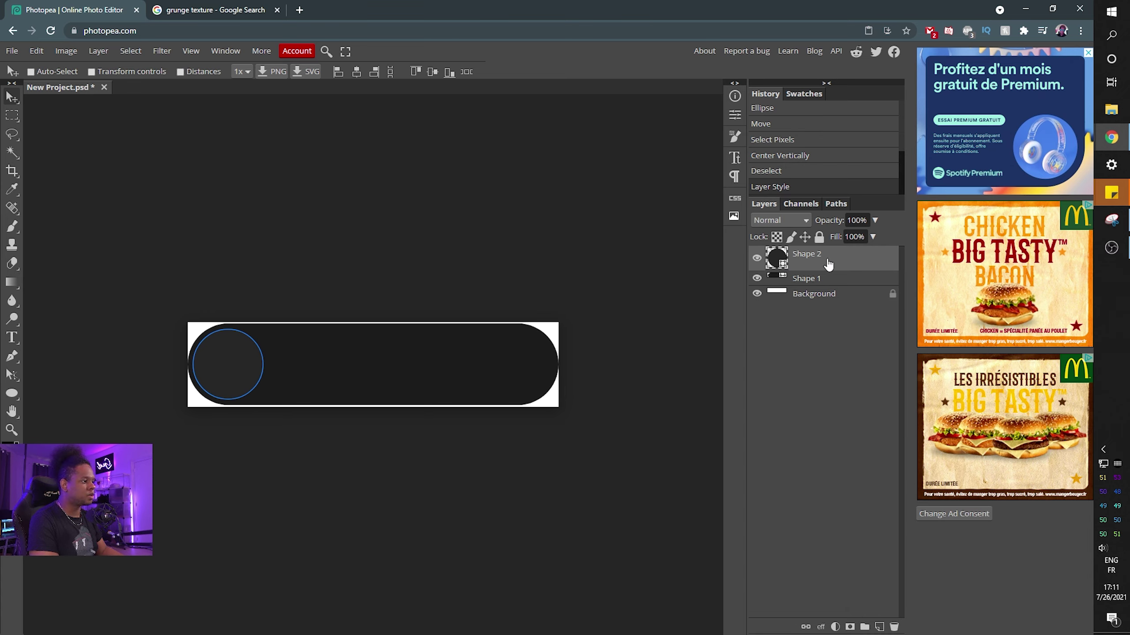
click(820, 627)
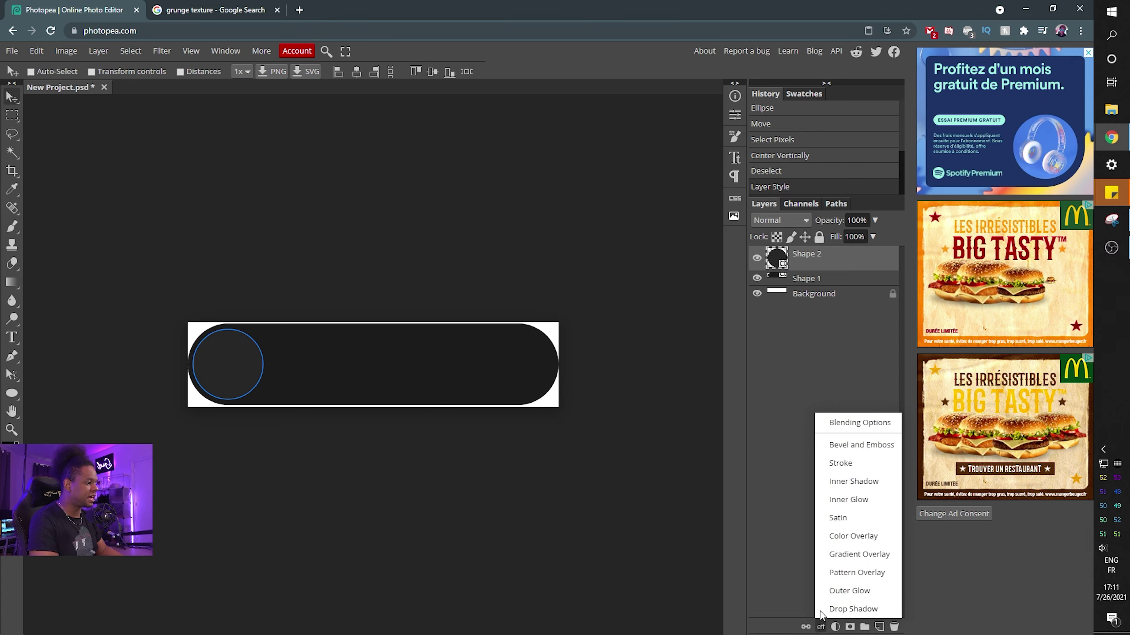
click(831, 446)
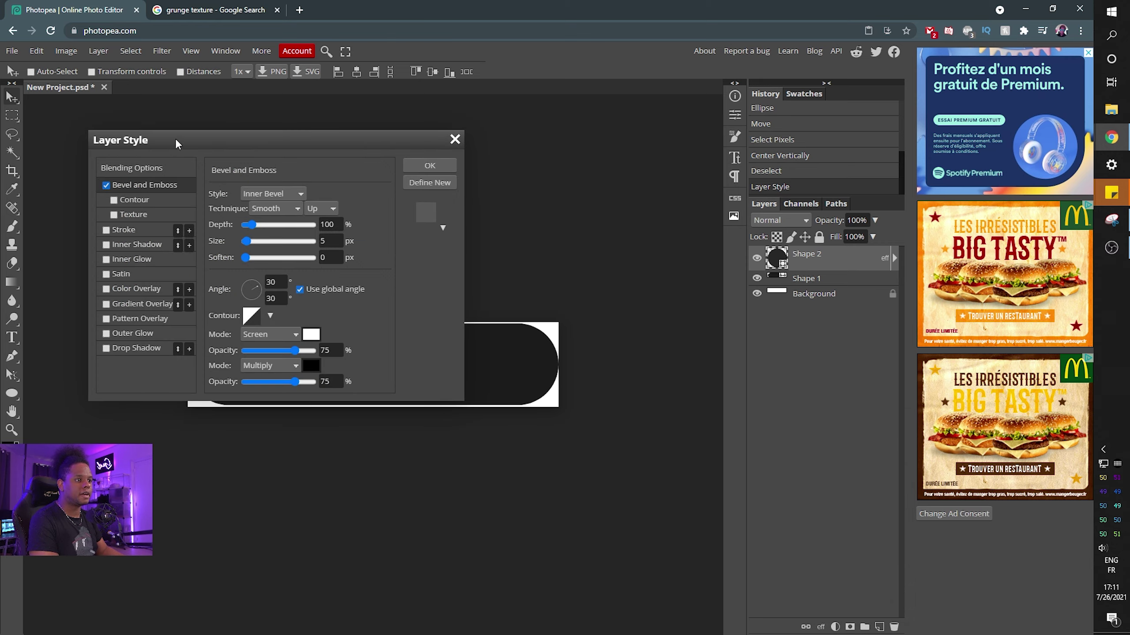
drag(175, 142, 640, 145)
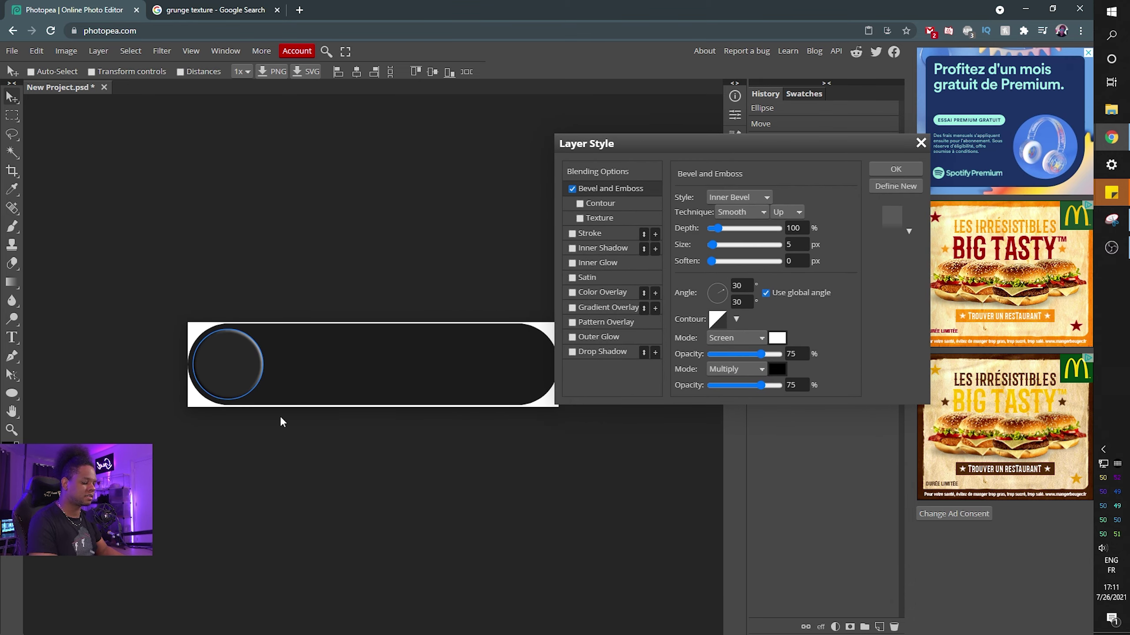
scroll(161, 461, up, 5)
scroll(185, 352, down, 3)
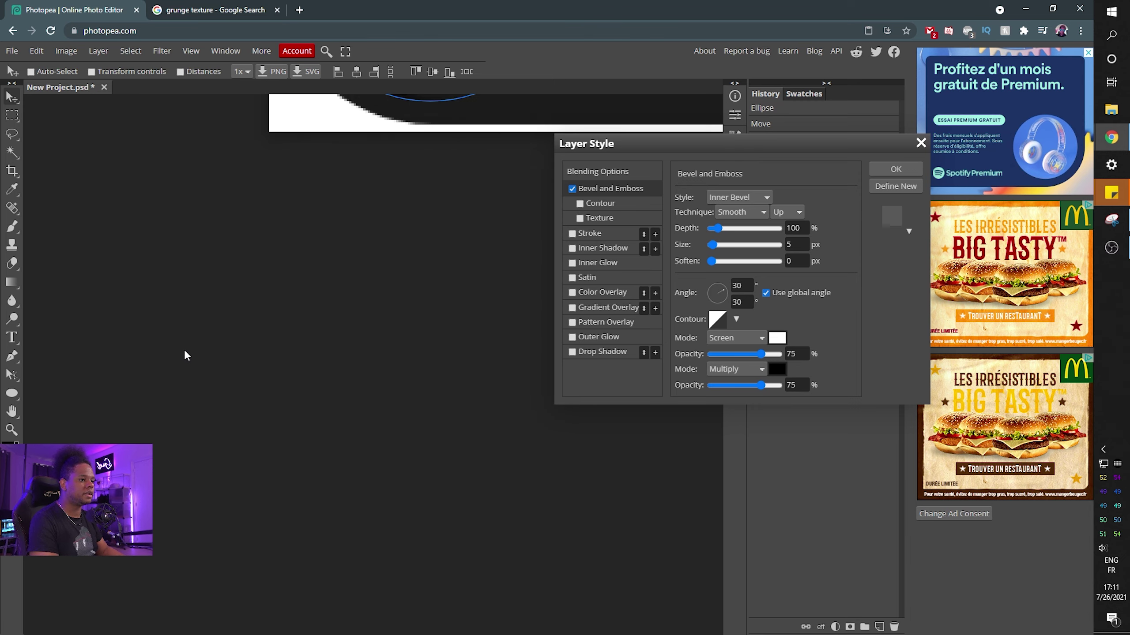
scroll(154, 608, down, 5)
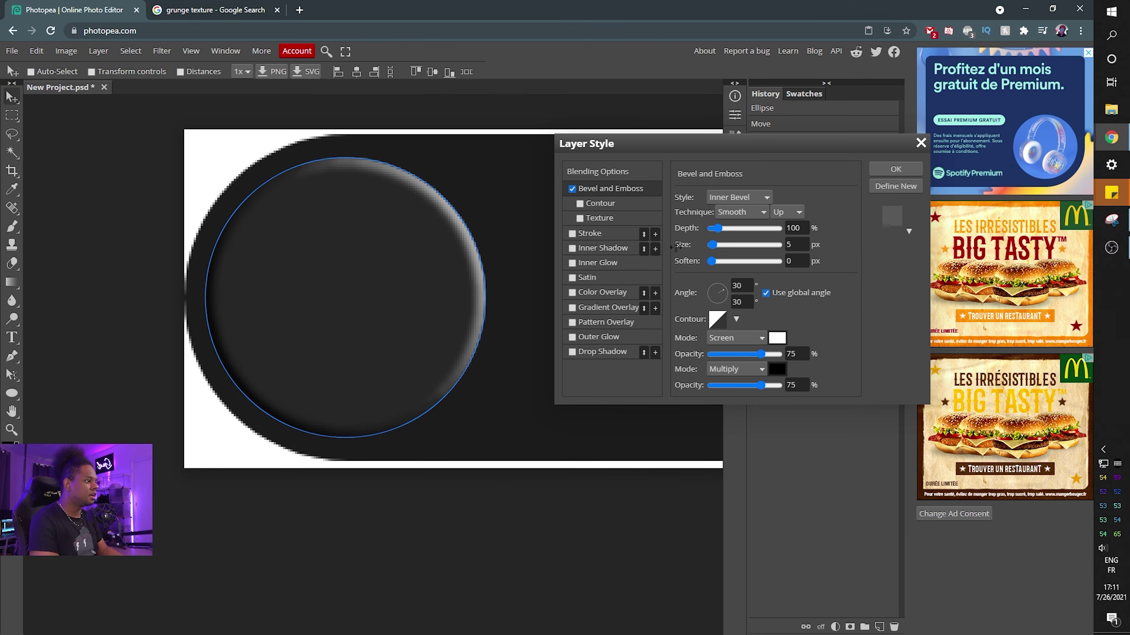
Set the bevel style to Pillow Emboss with a size of 1 px.
click(763, 195)
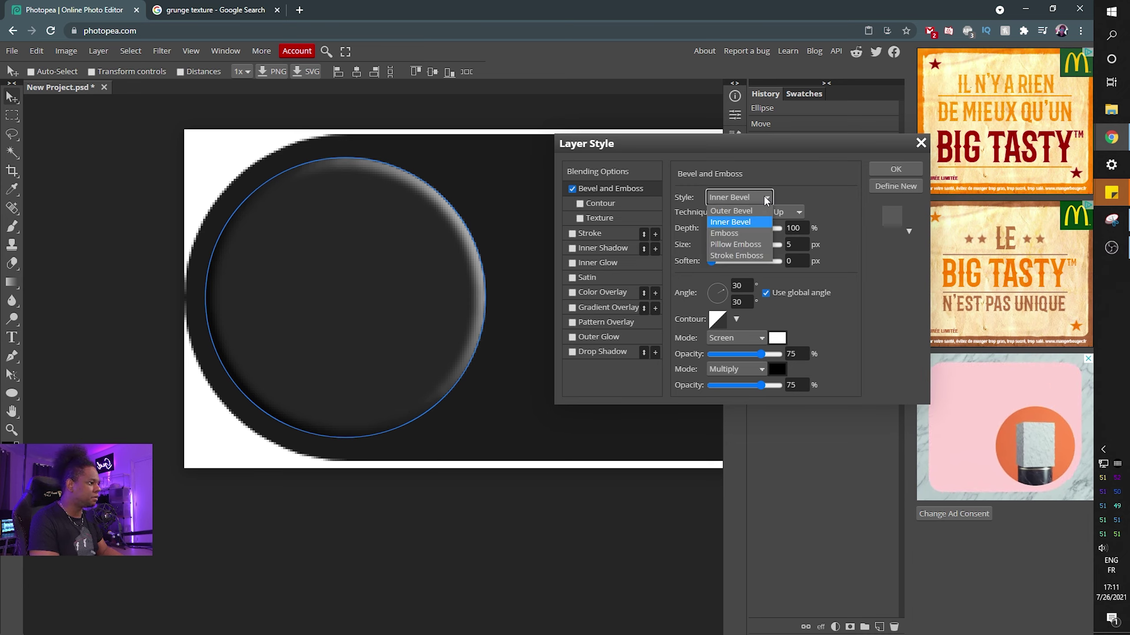
click(736, 244)
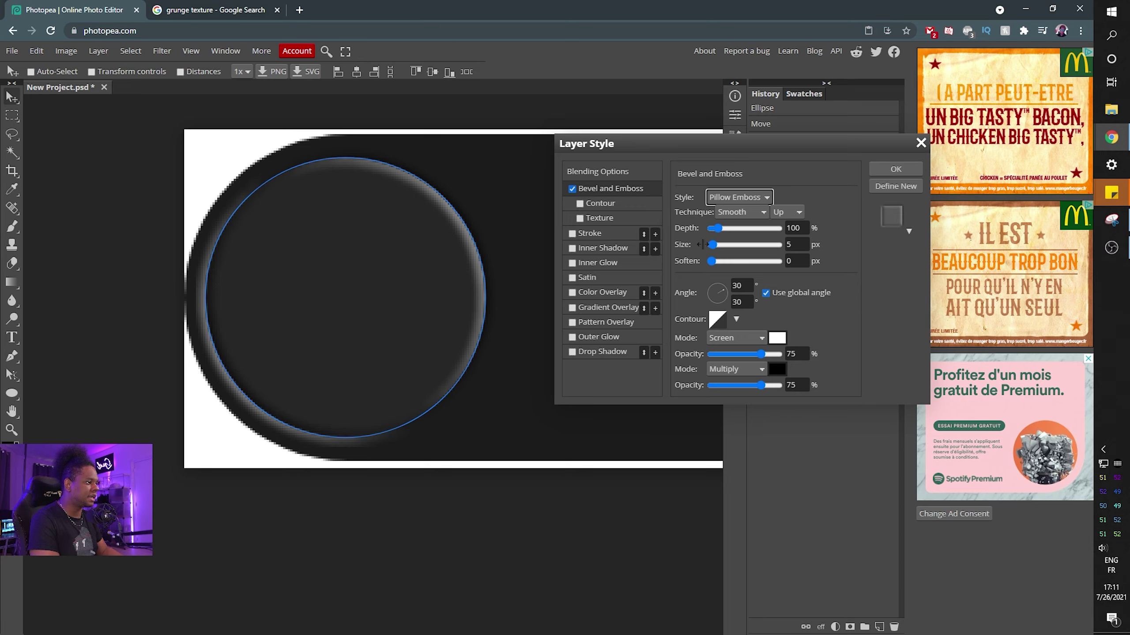
drag(713, 244, 712, 246)
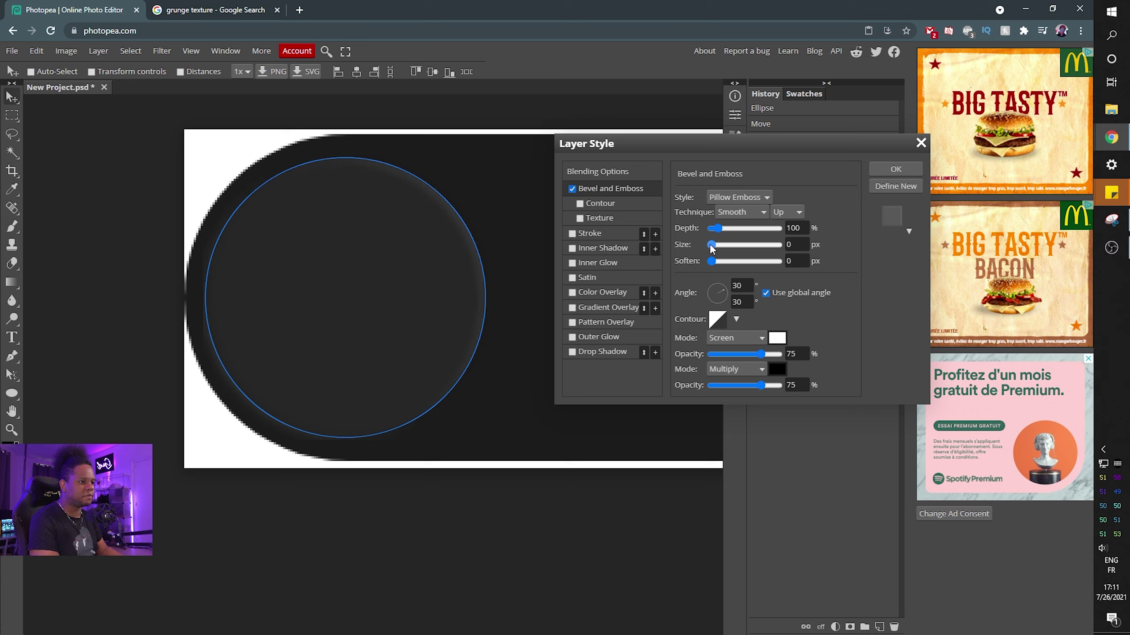
drag(709, 246, 744, 226)
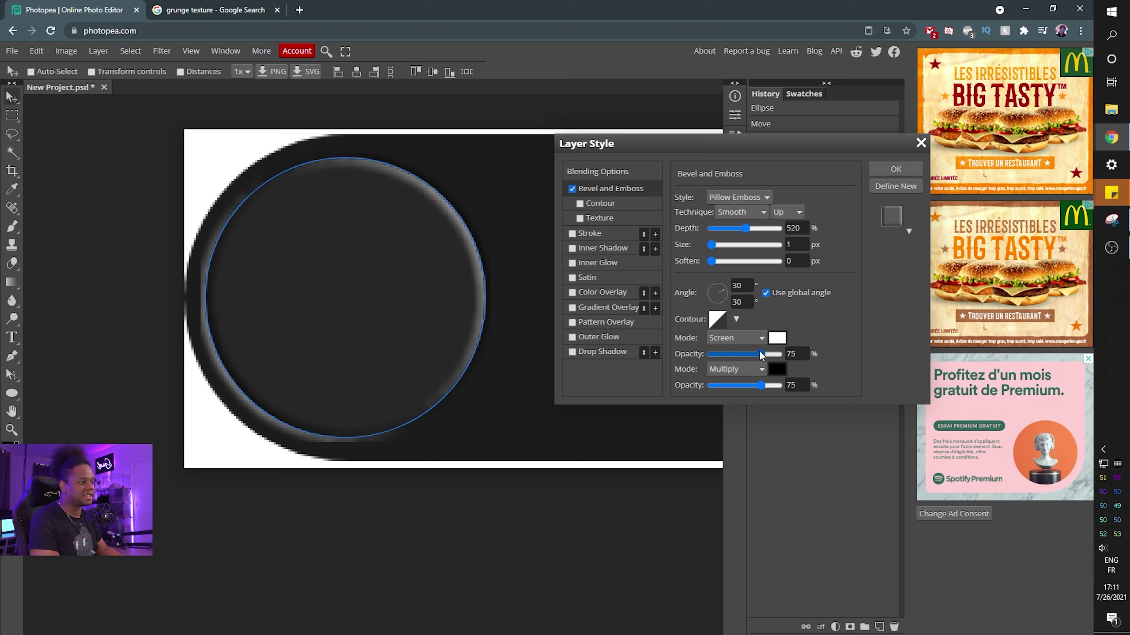
Use the Chisel Soft technique, soften 3 px, and lower highlight opacity to 31%.
click(764, 211)
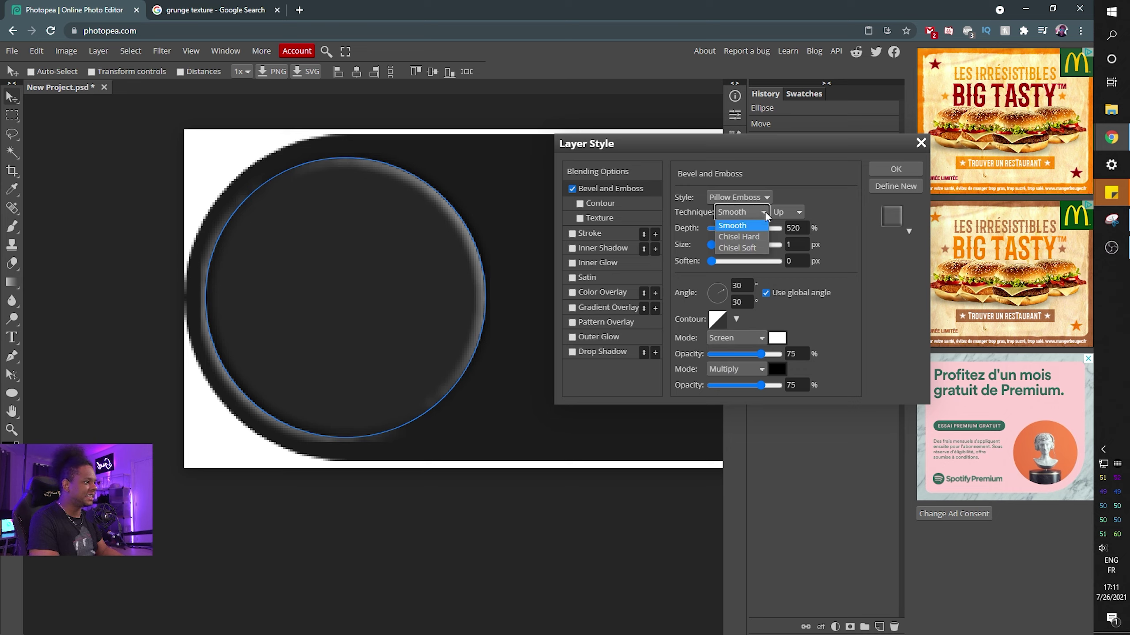
click(751, 241)
click(742, 212)
click(738, 248)
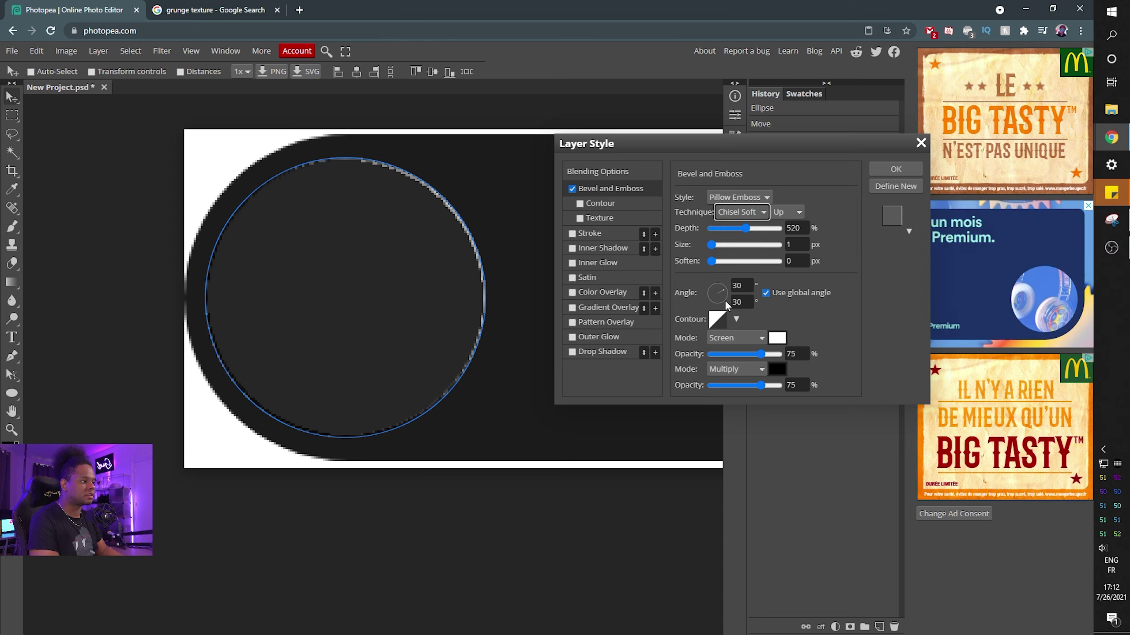
drag(711, 261, 722, 266)
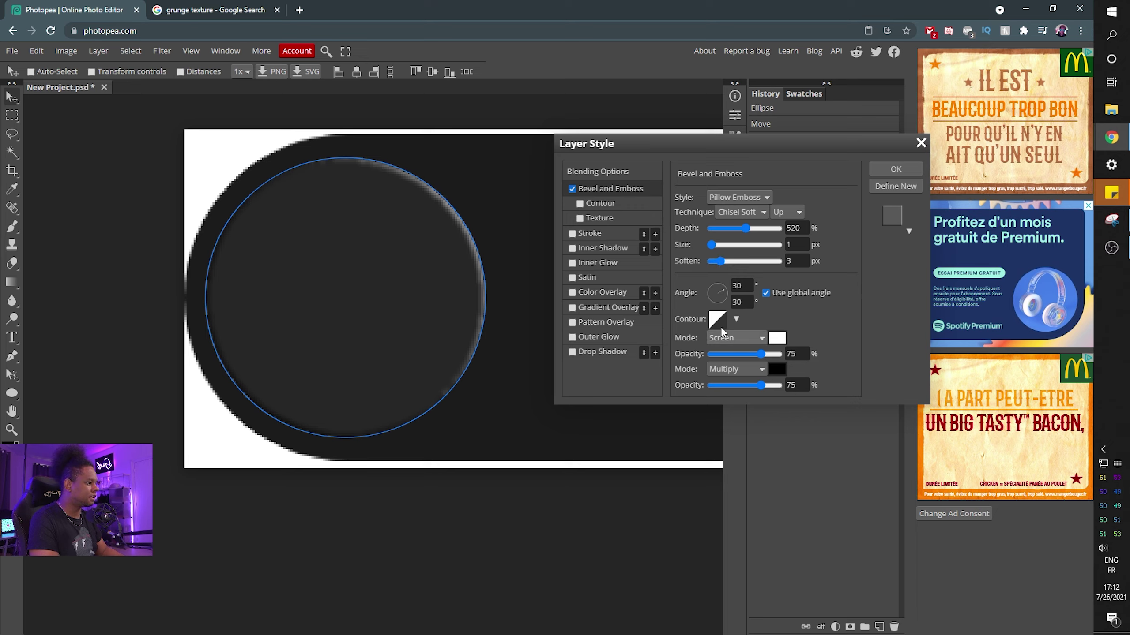
drag(761, 354, 731, 353)
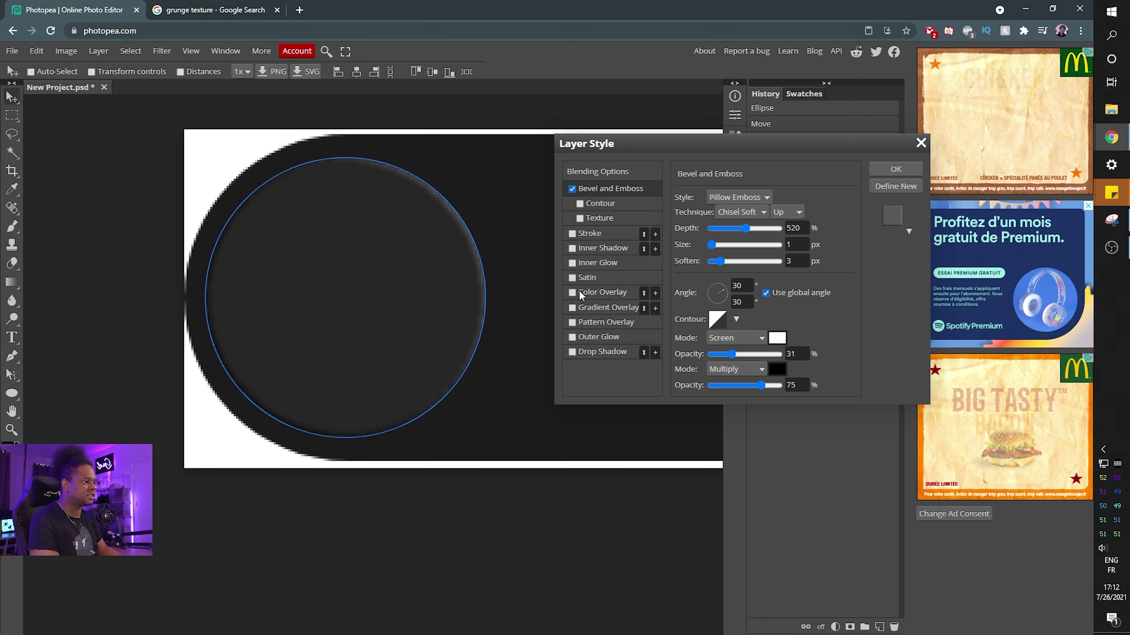
Add a 1 px Stroke to the circle in bright blue #0095ff.
click(573, 233)
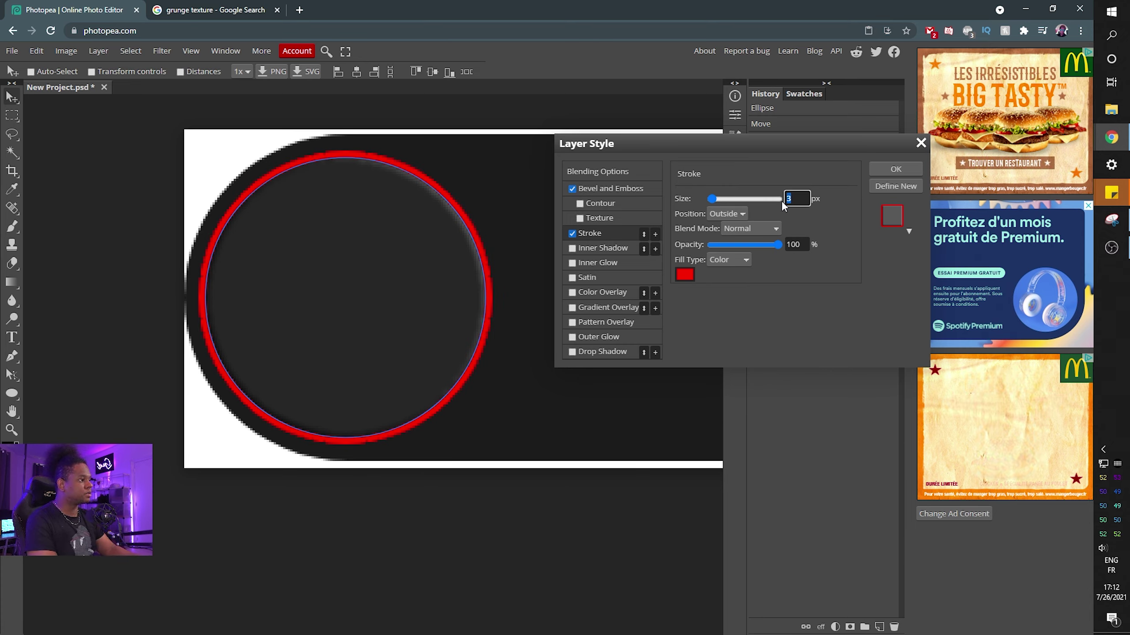
text(1)
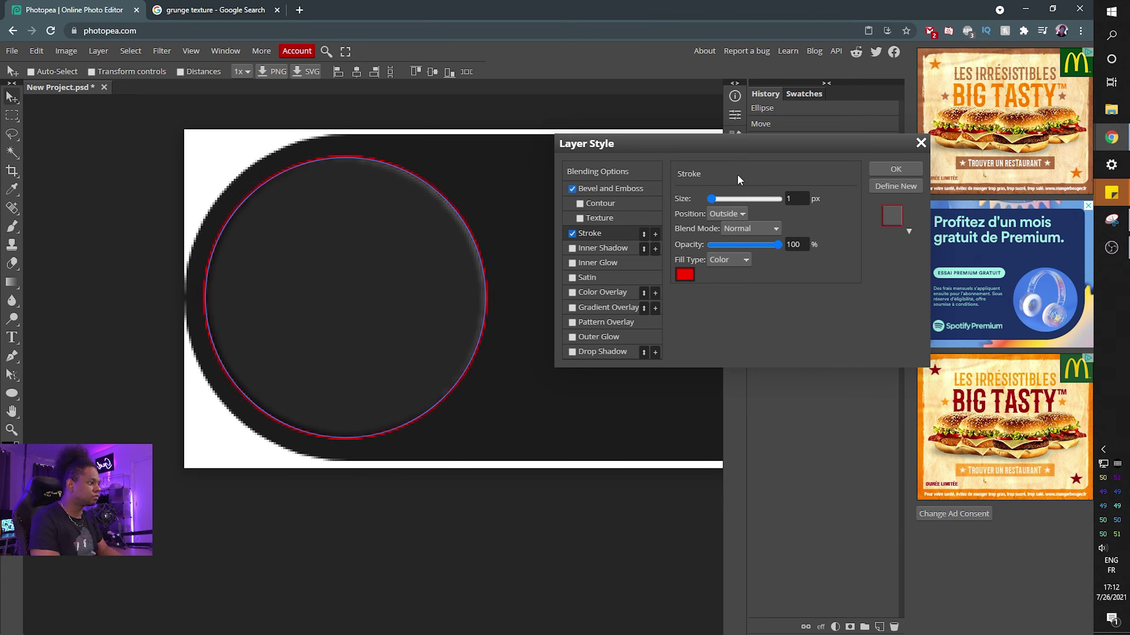
click(685, 274)
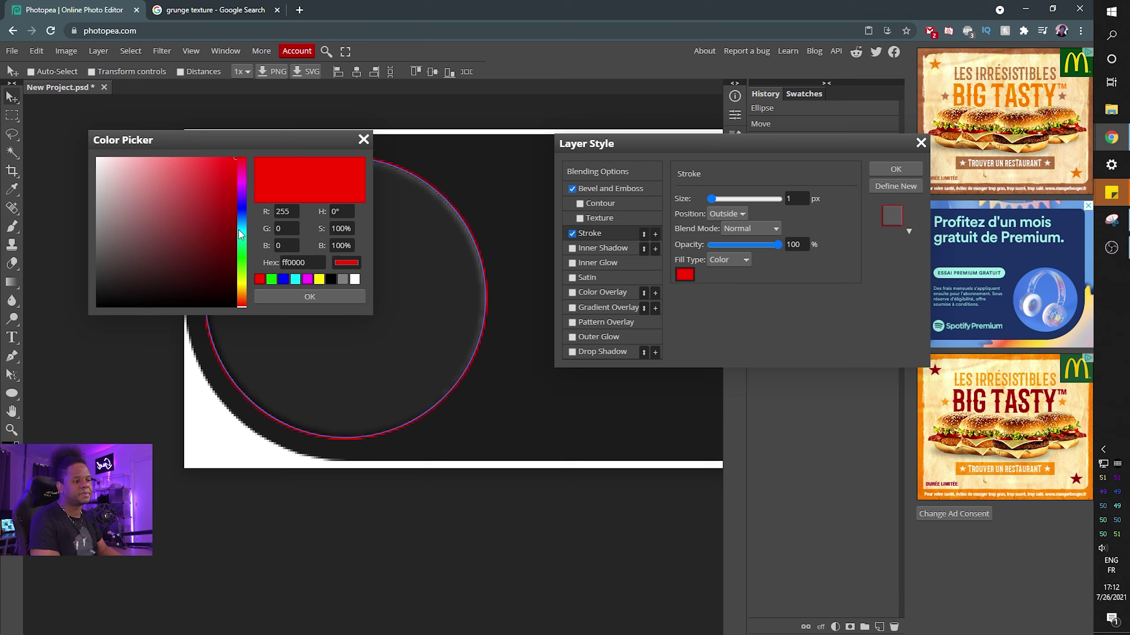
drag(239, 230, 241, 223)
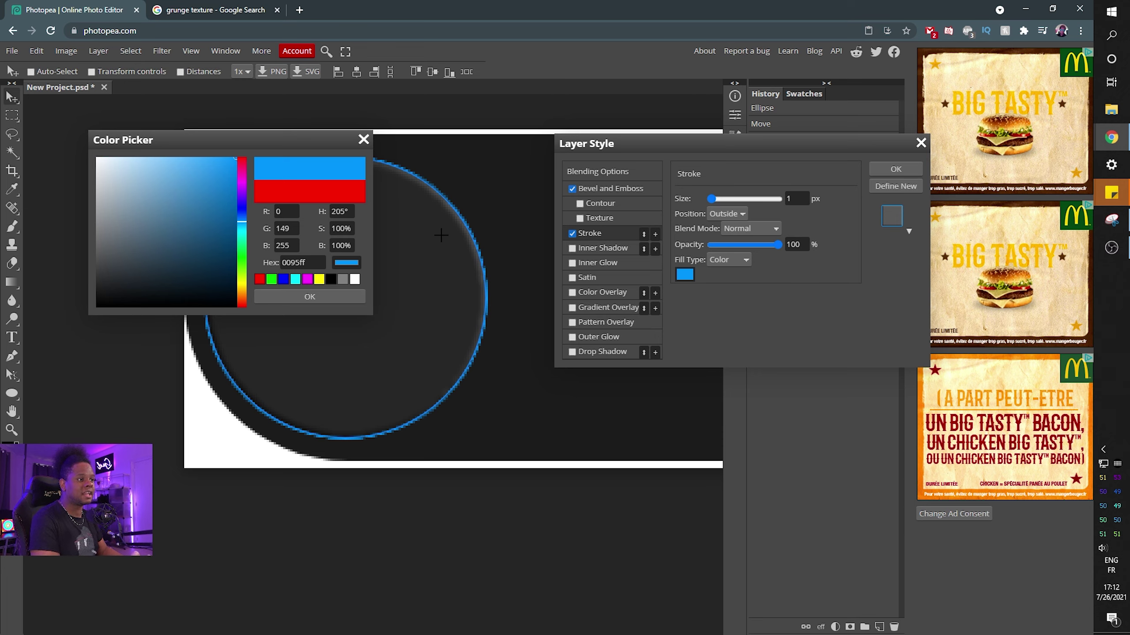
click(312, 296)
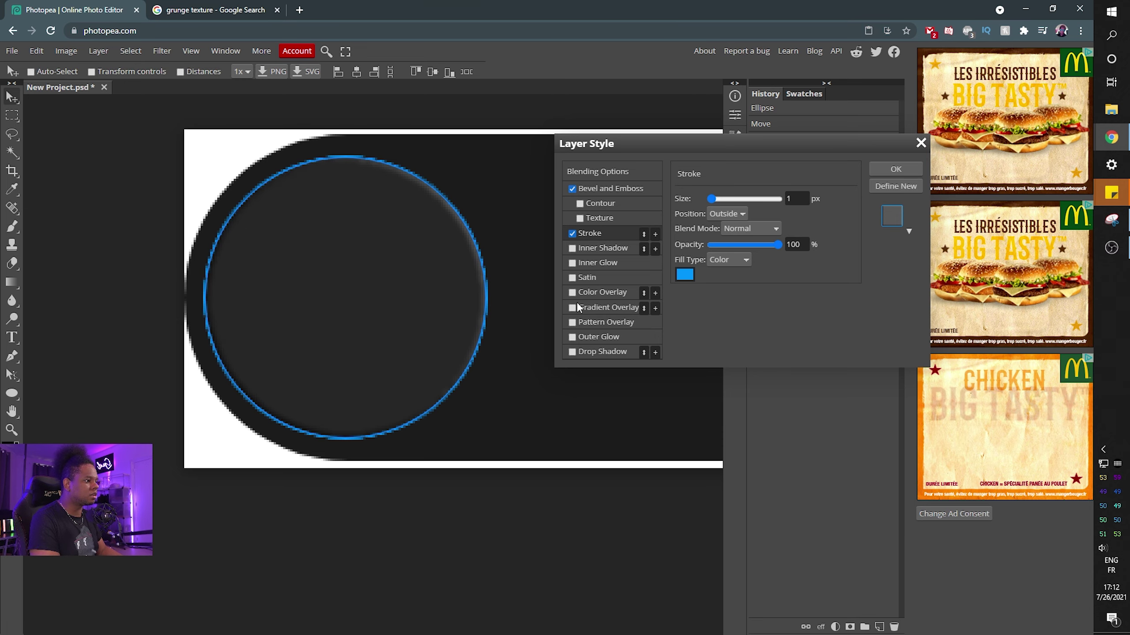
Add an Outer Glow in light blue 40afff, size 8 px, opacity 18%.
click(590, 335)
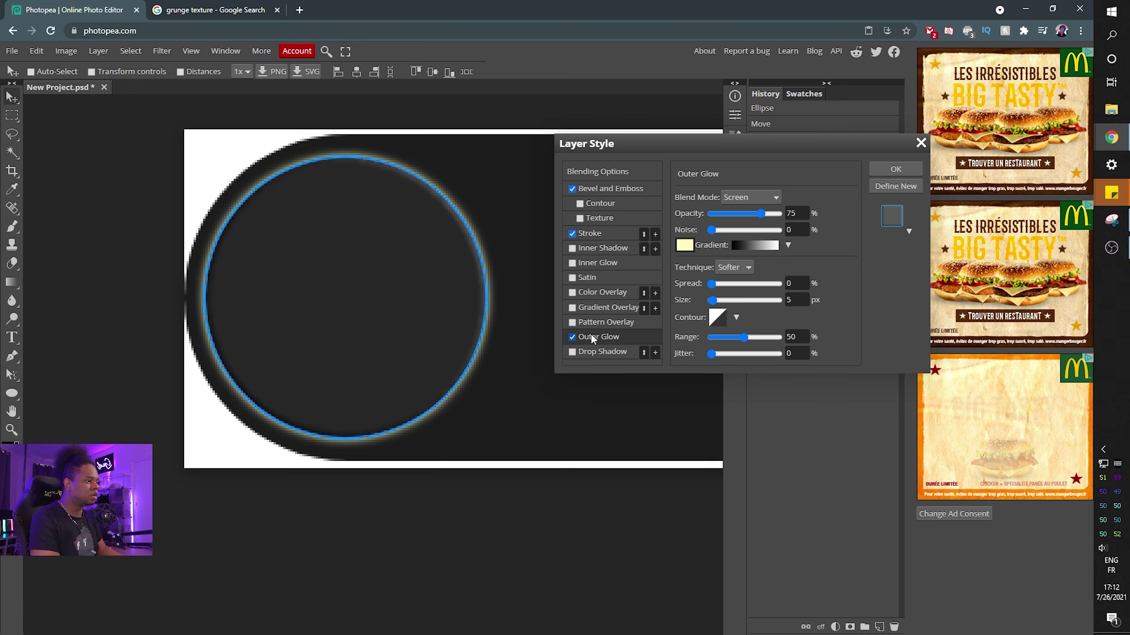
click(684, 245)
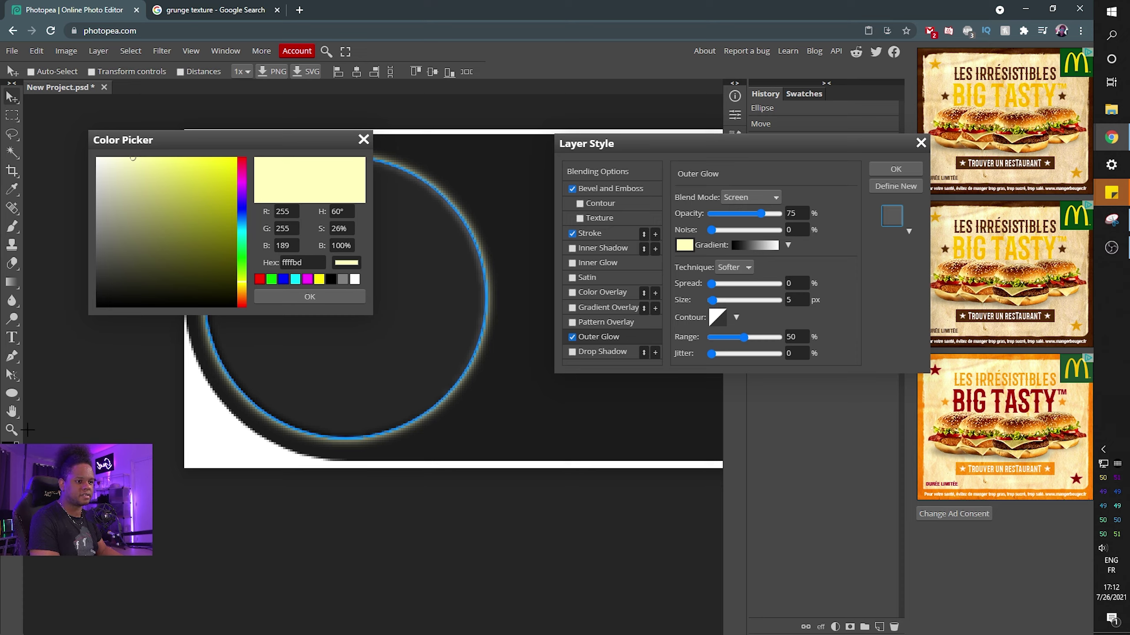
click(443, 197)
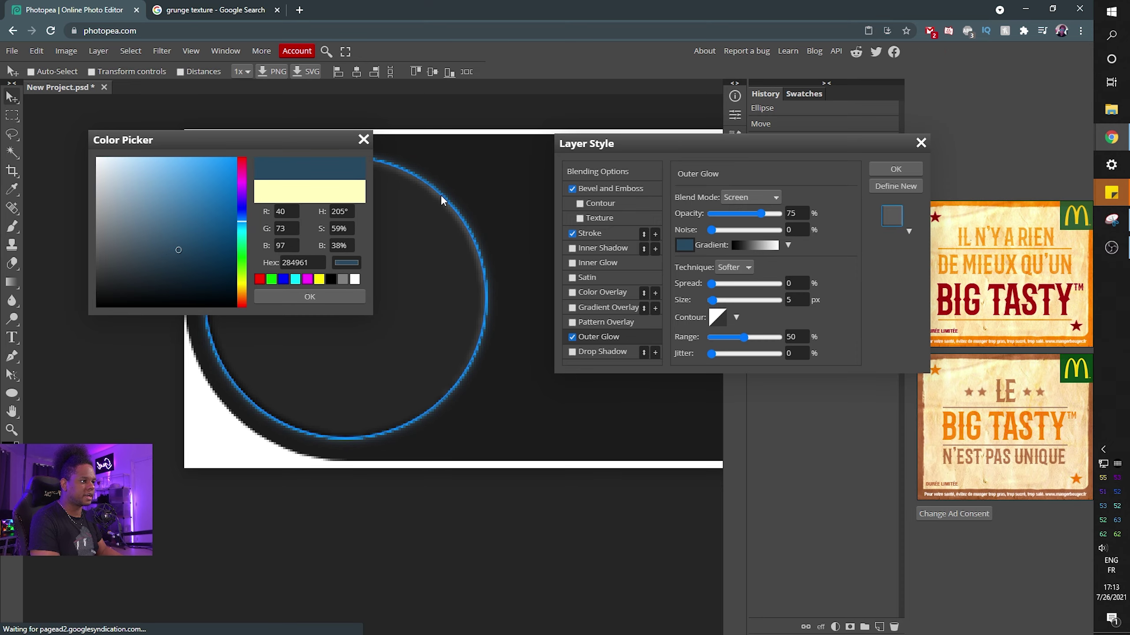
click(441, 197)
click(435, 189)
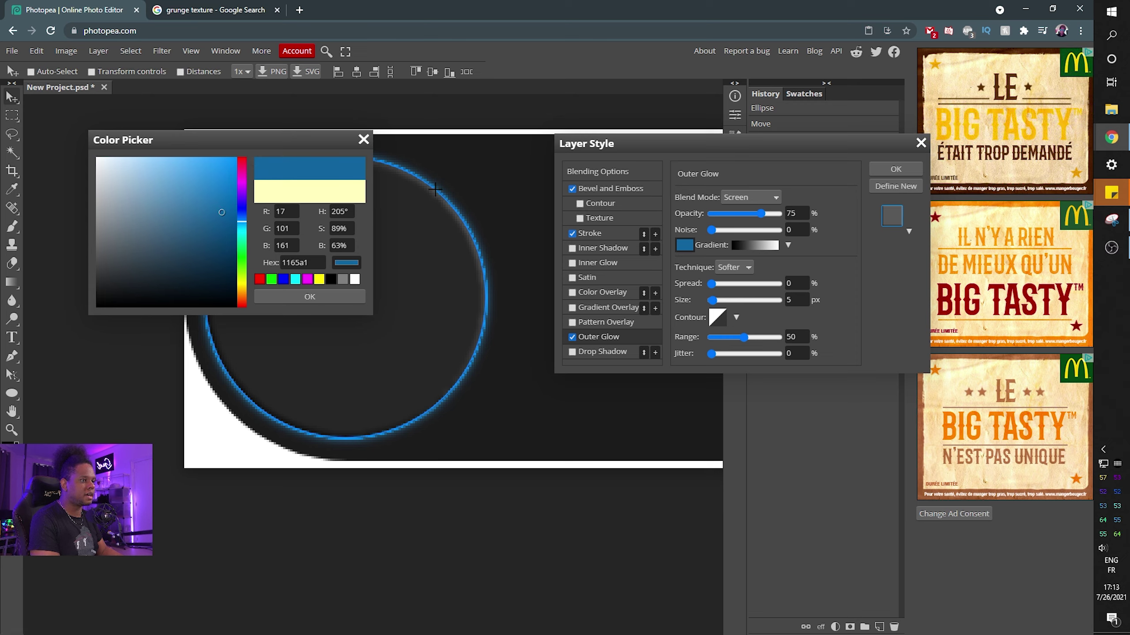
drag(207, 184, 203, 141)
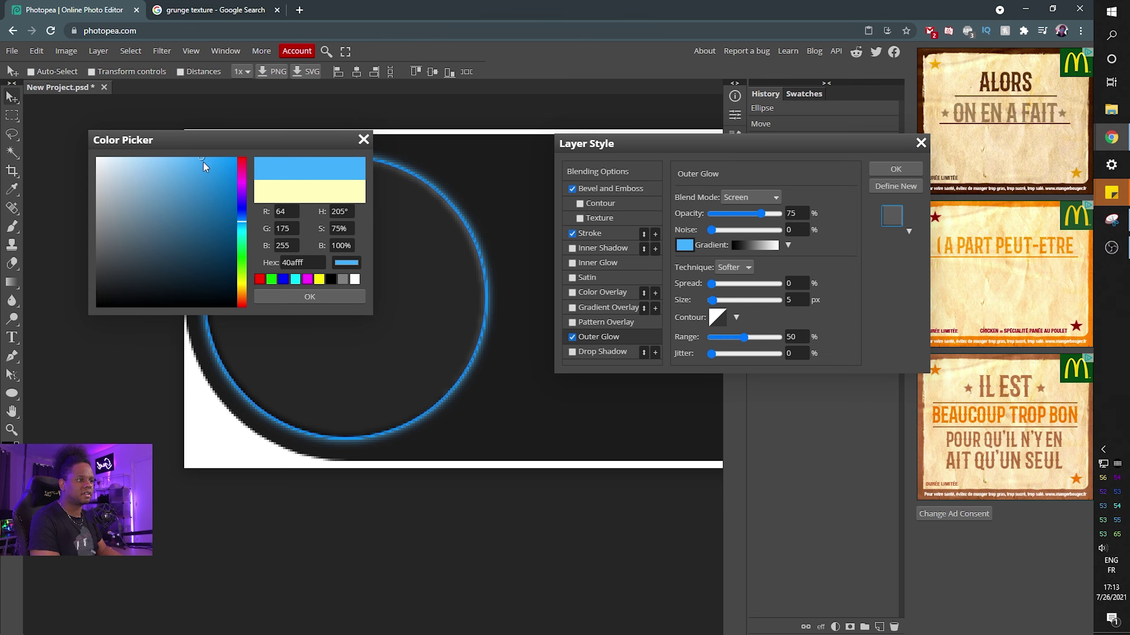
click(295, 298)
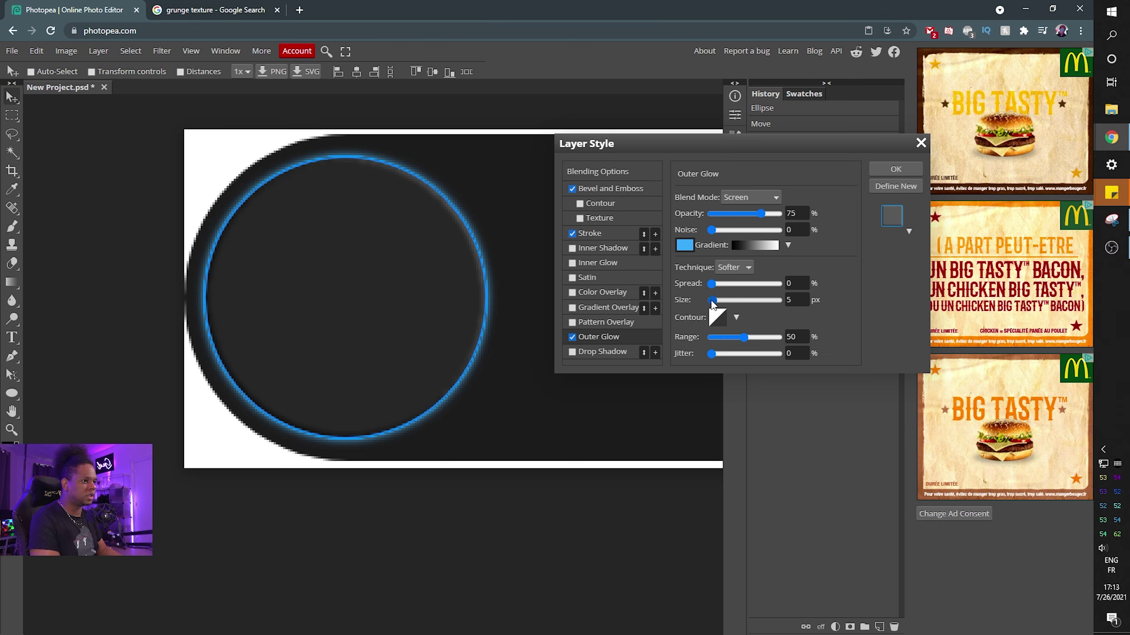
drag(712, 303, 716, 304)
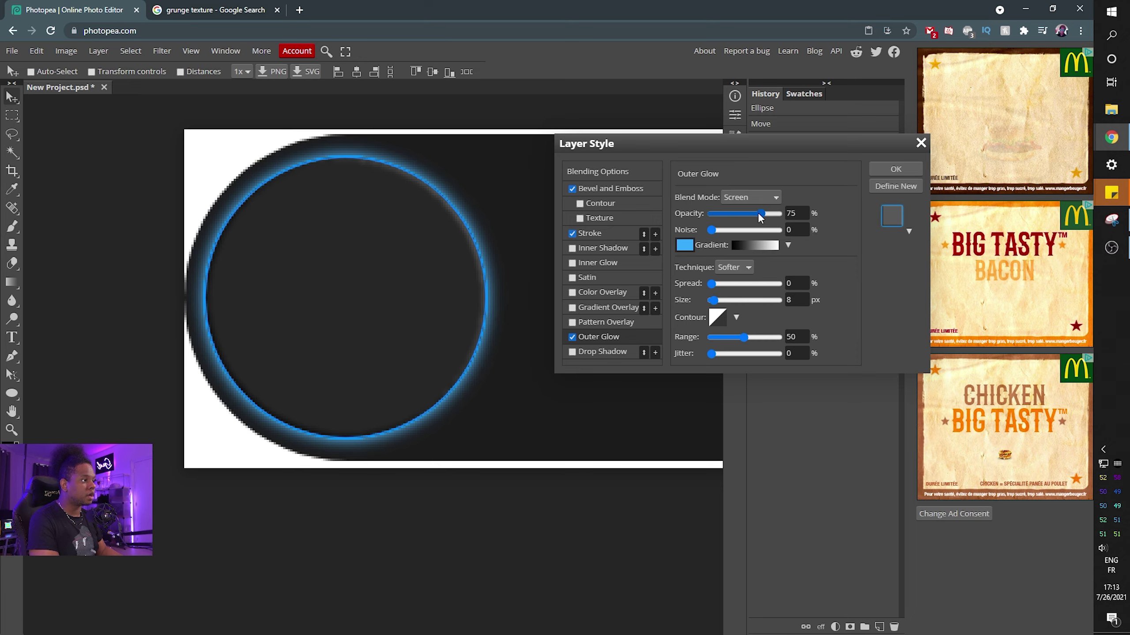
drag(759, 213, 724, 218)
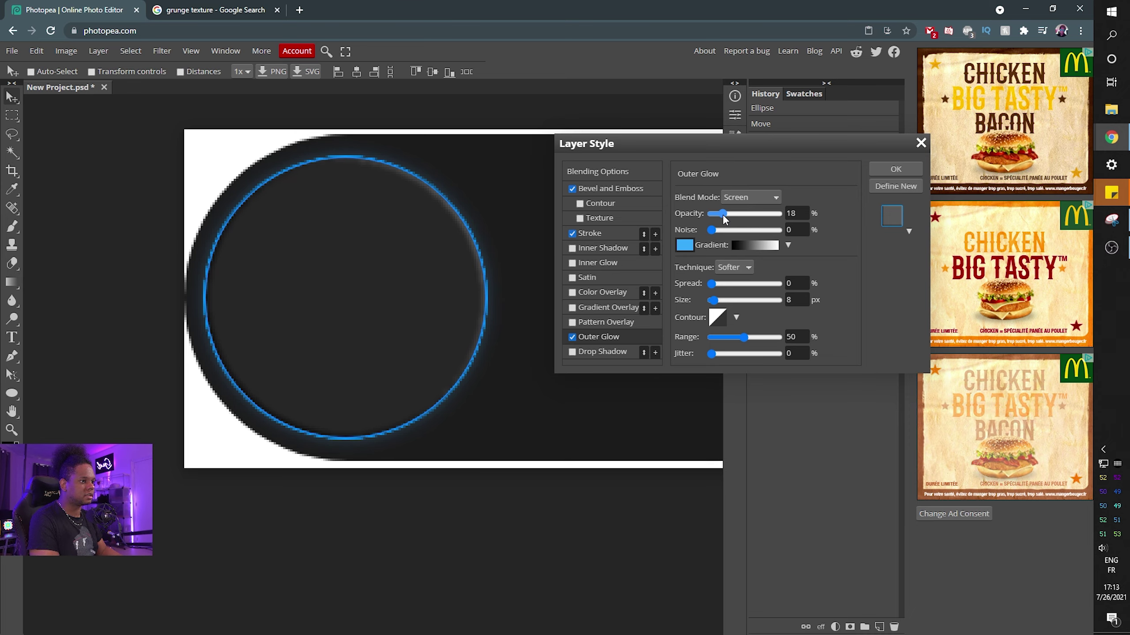
Add an Inner Glow in blue 0892f4 at 25% opacity and apply the style.
click(572, 263)
click(593, 260)
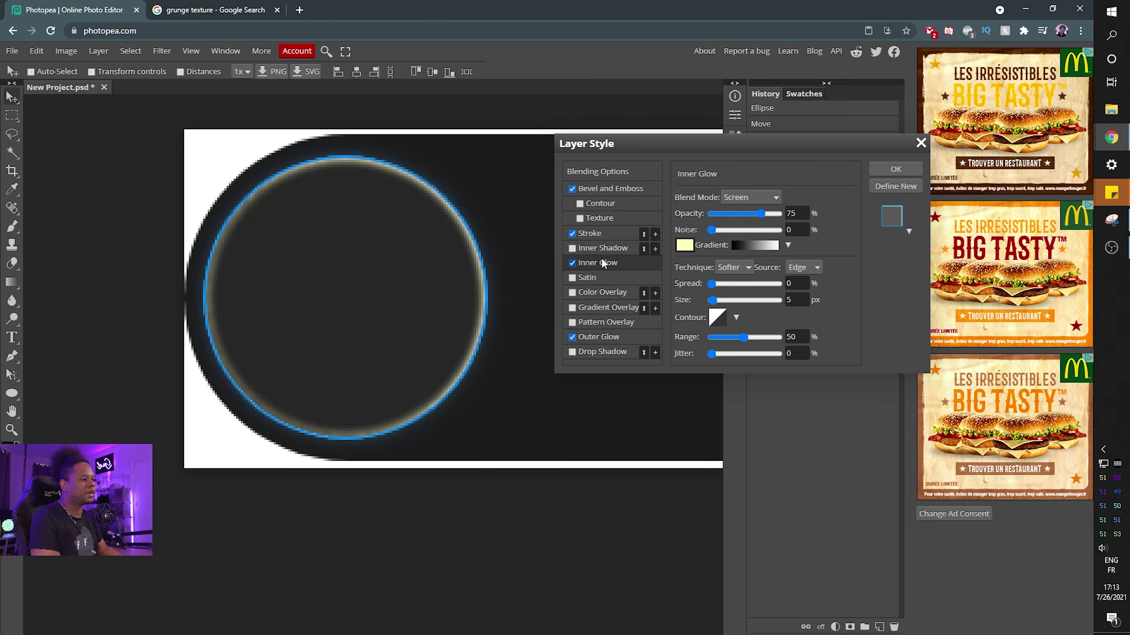
click(683, 244)
drag(373, 193, 388, 164)
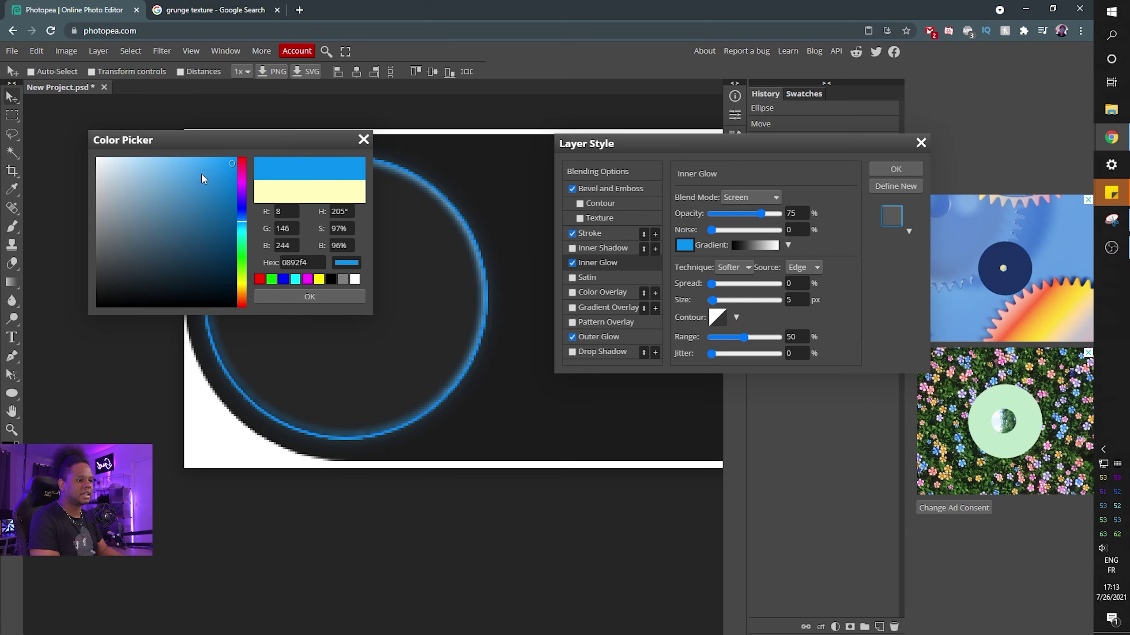
click(336, 301)
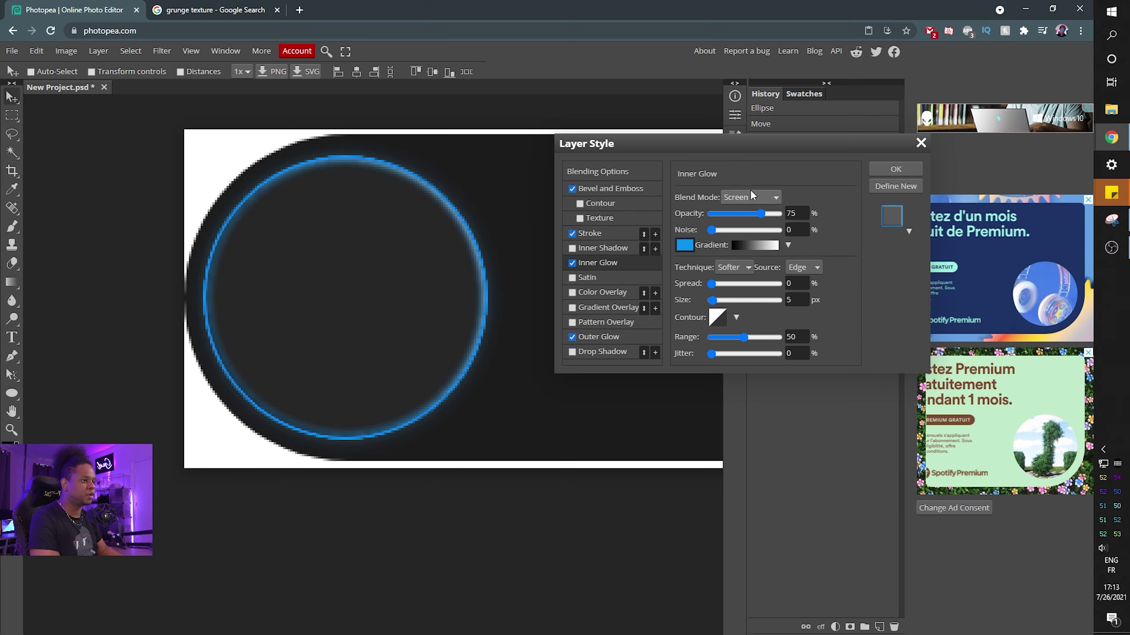
drag(761, 214, 736, 218)
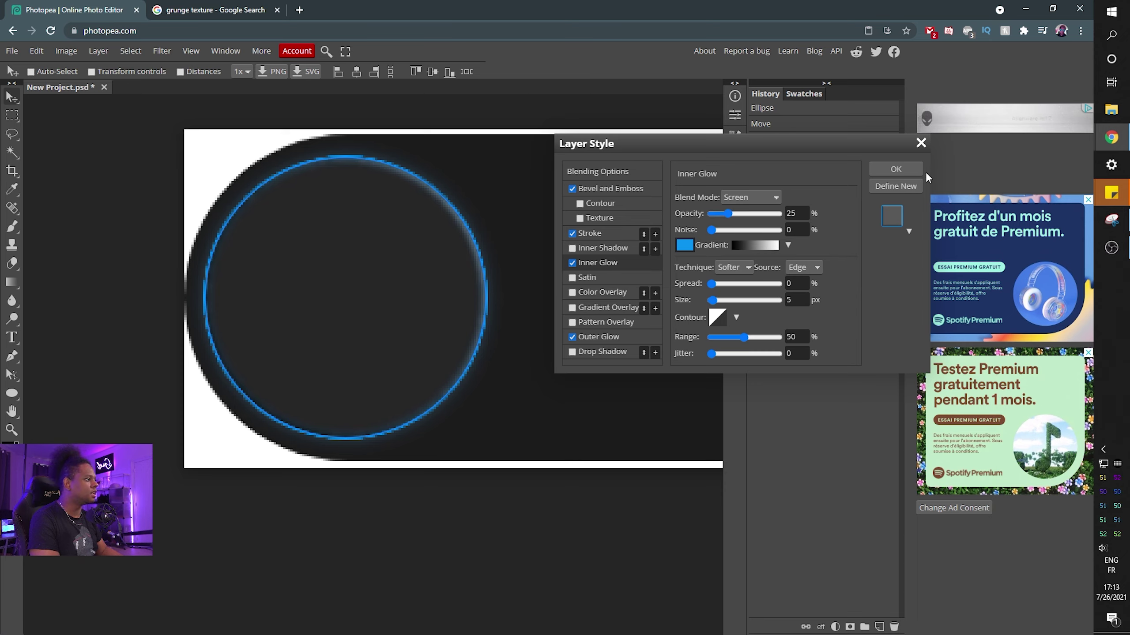
click(895, 171)
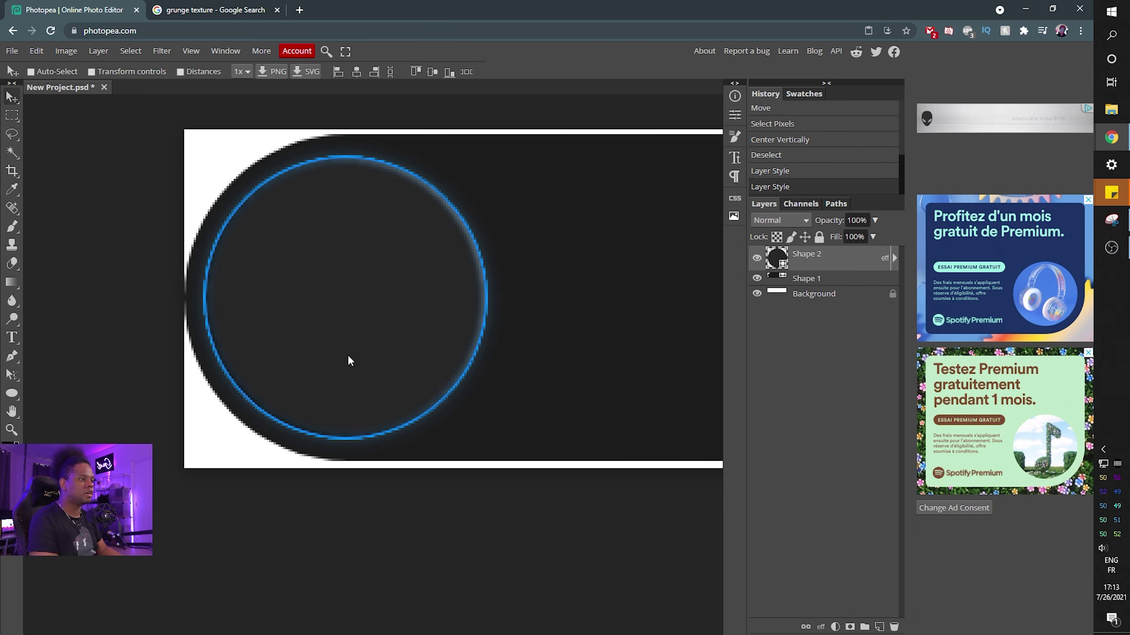
Open Layer Style for Shape 1, uncheck Stroke, and enable Bevel and Emboss.
click(805, 279)
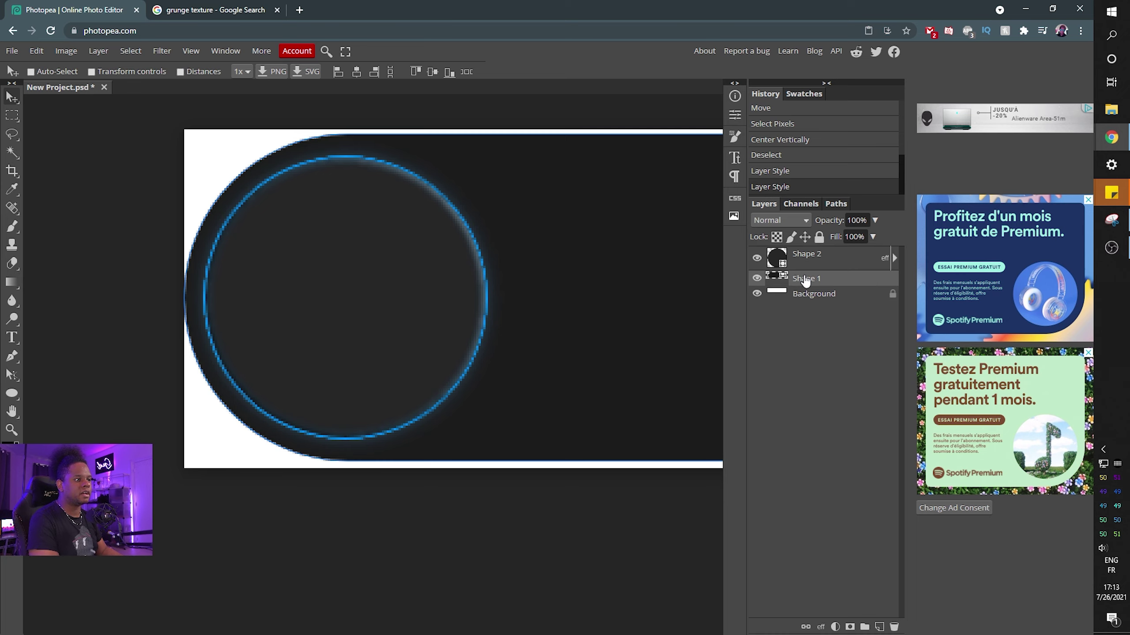
click(821, 627)
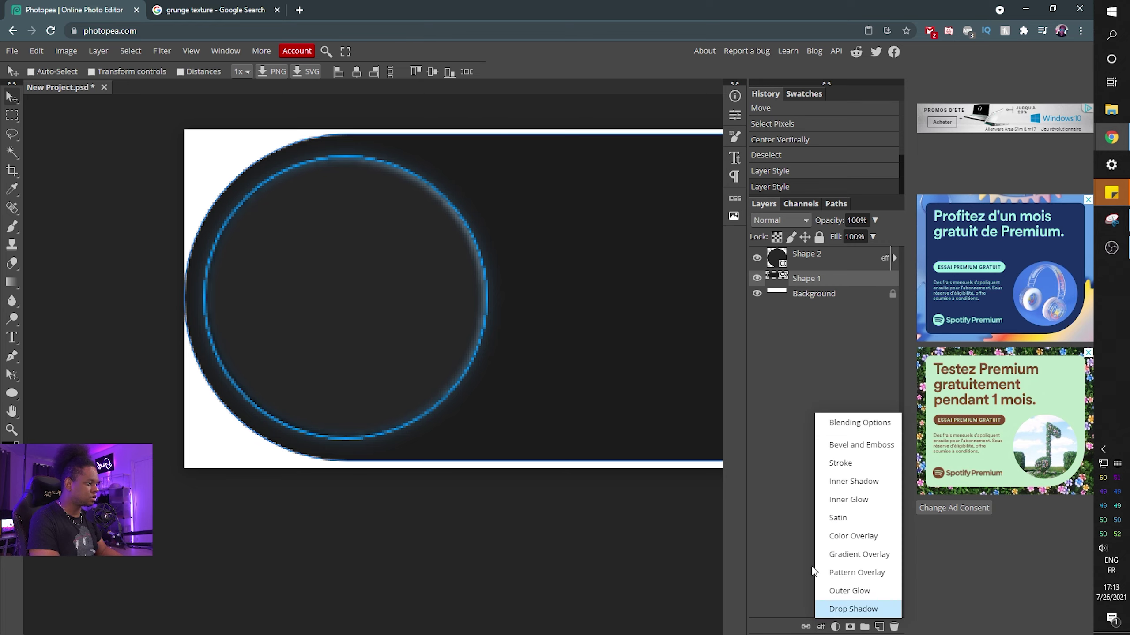
click(833, 457)
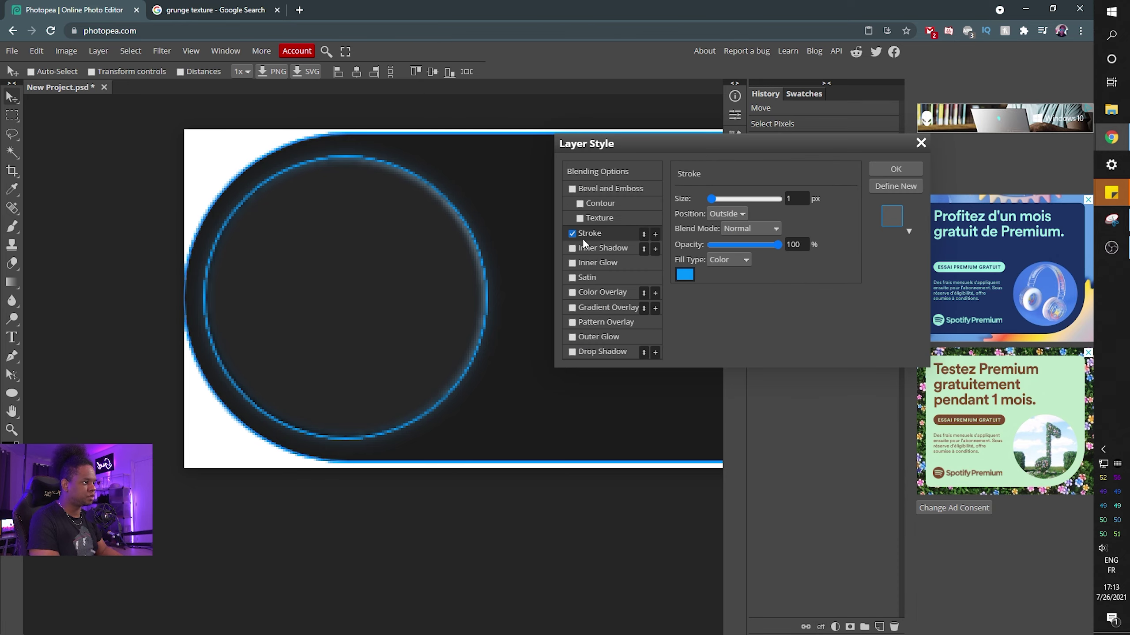
click(570, 233)
click(570, 189)
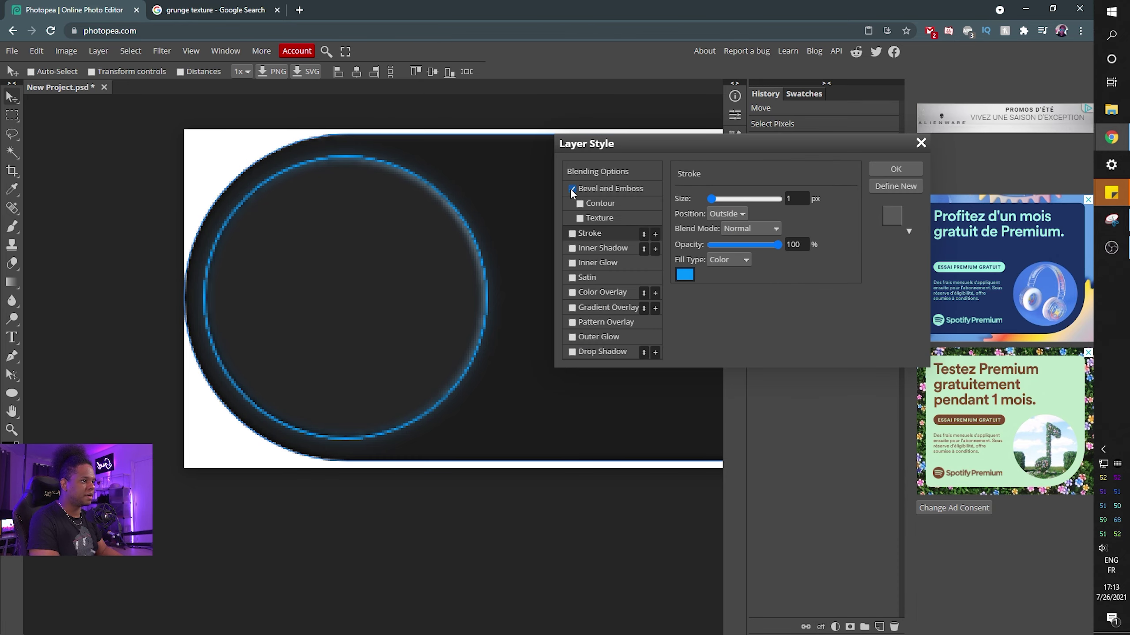
click(593, 188)
Set Inner Bevel, Chisel Hard, highlight opacity 54%, shadow 49%, and apply the style.
click(729, 196)
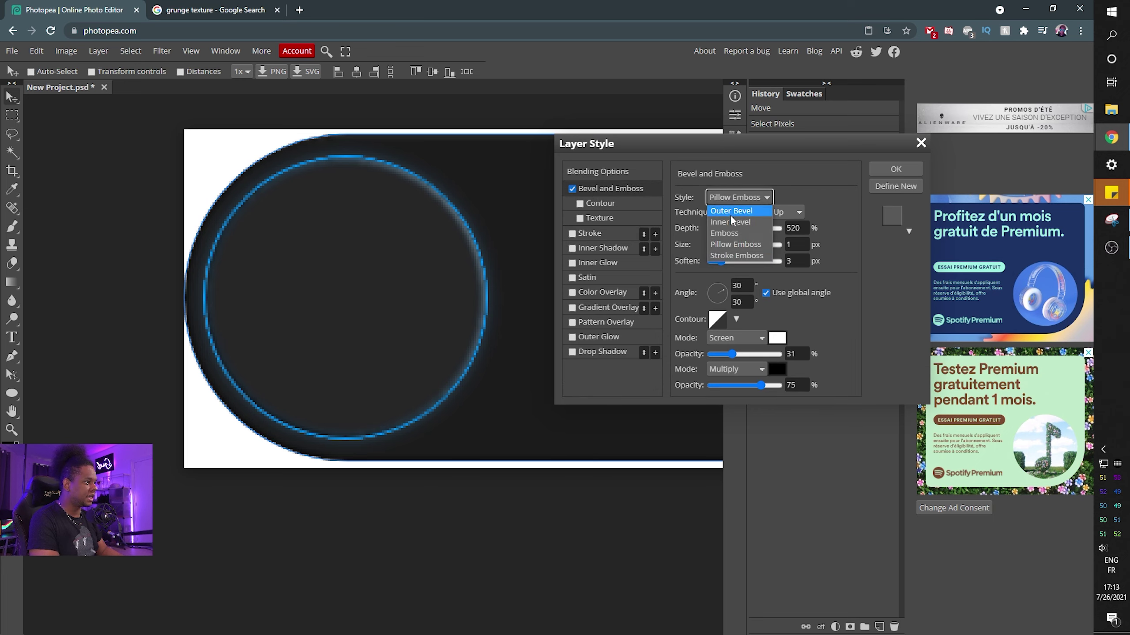
click(400, 121)
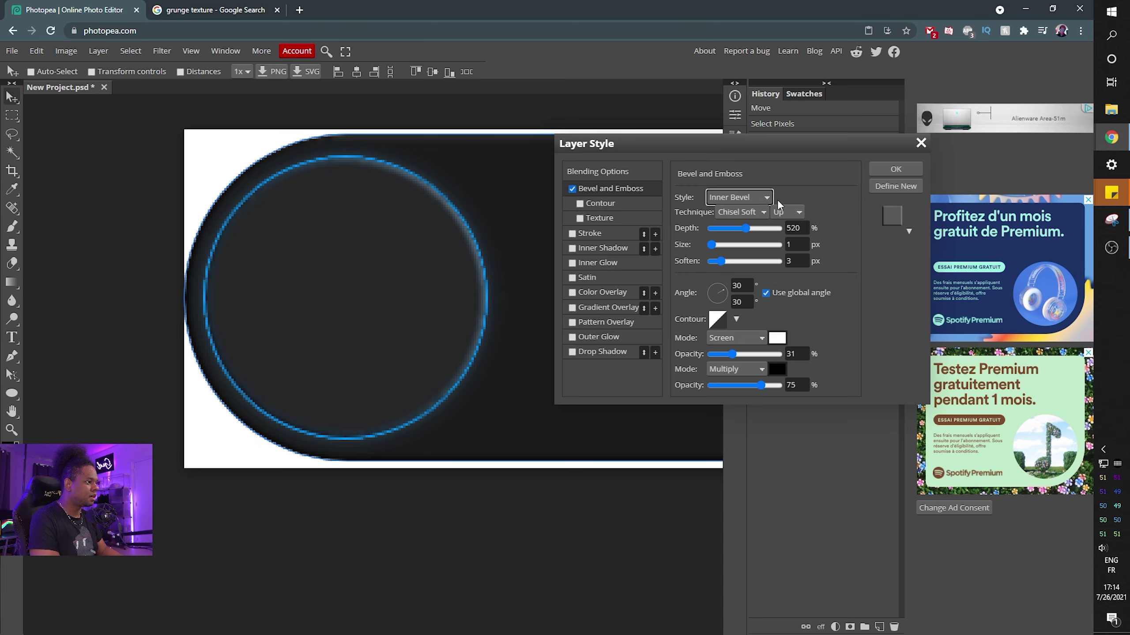
click(754, 211)
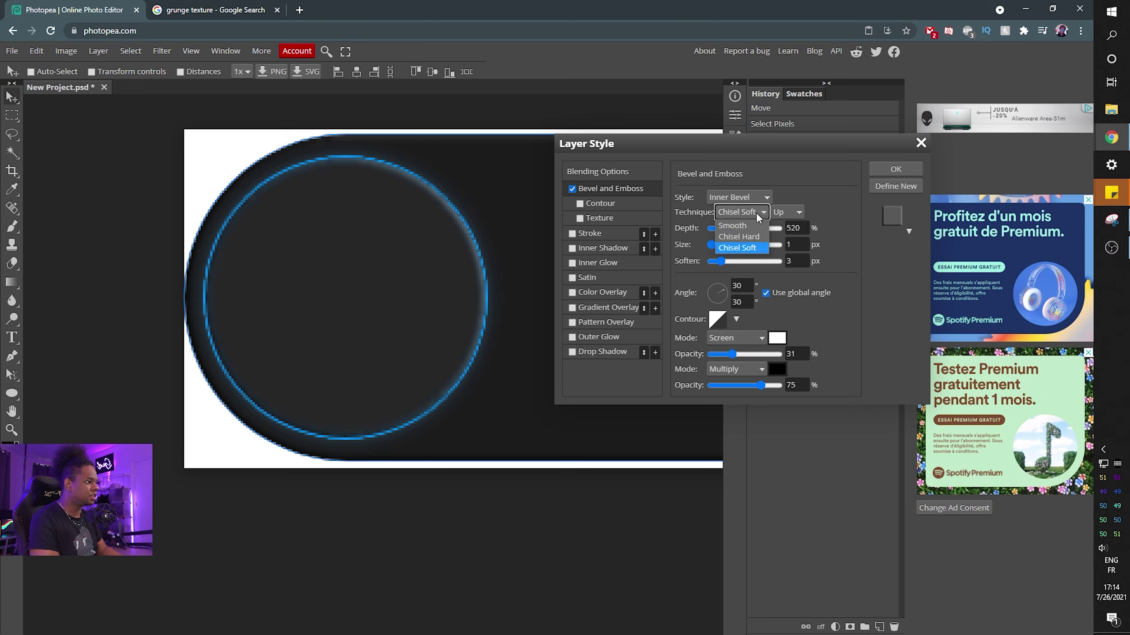
click(746, 236)
drag(734, 353, 746, 391)
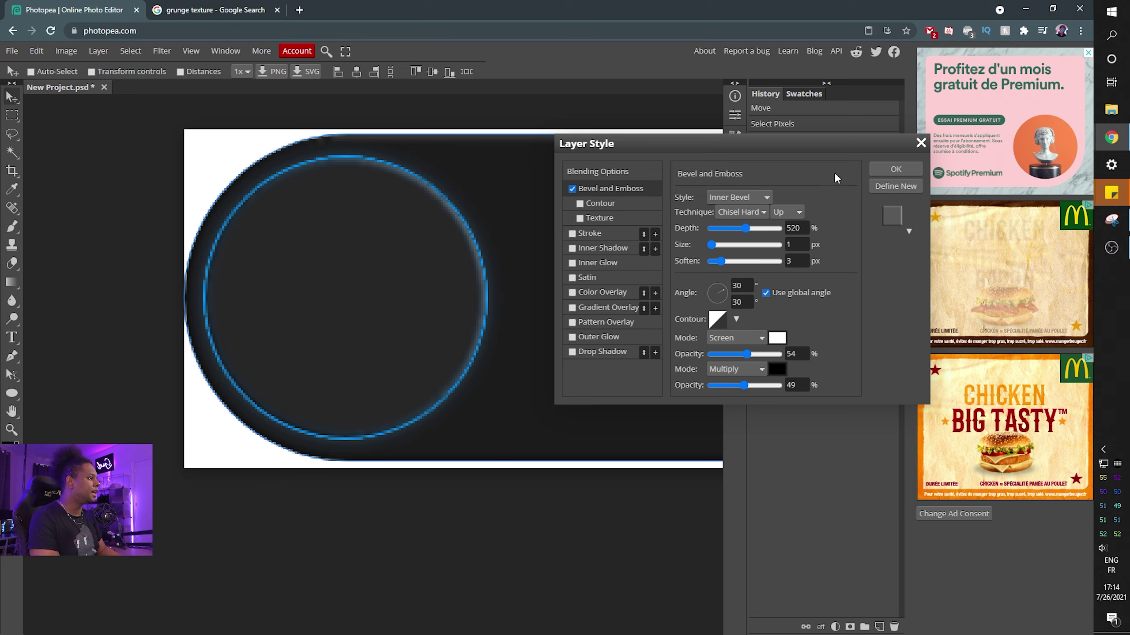
click(894, 169)
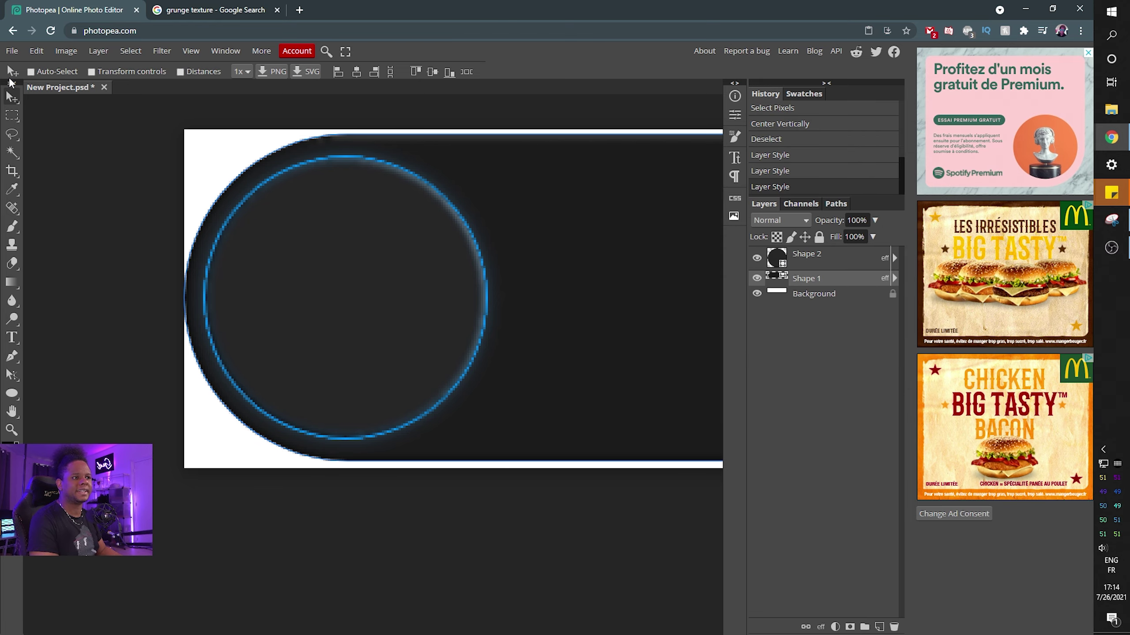
Duplicate the circle as Shape 2 copy, shrink it to about 5.79%, and move it near the bottom.
scroll(537, 266, down, 5)
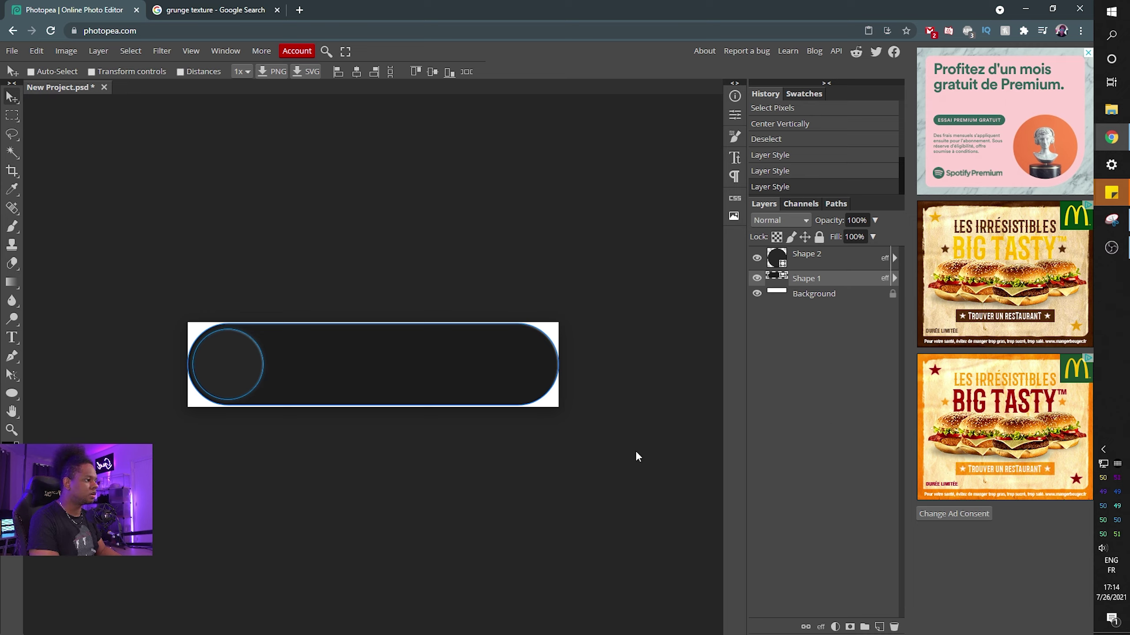
click(842, 293)
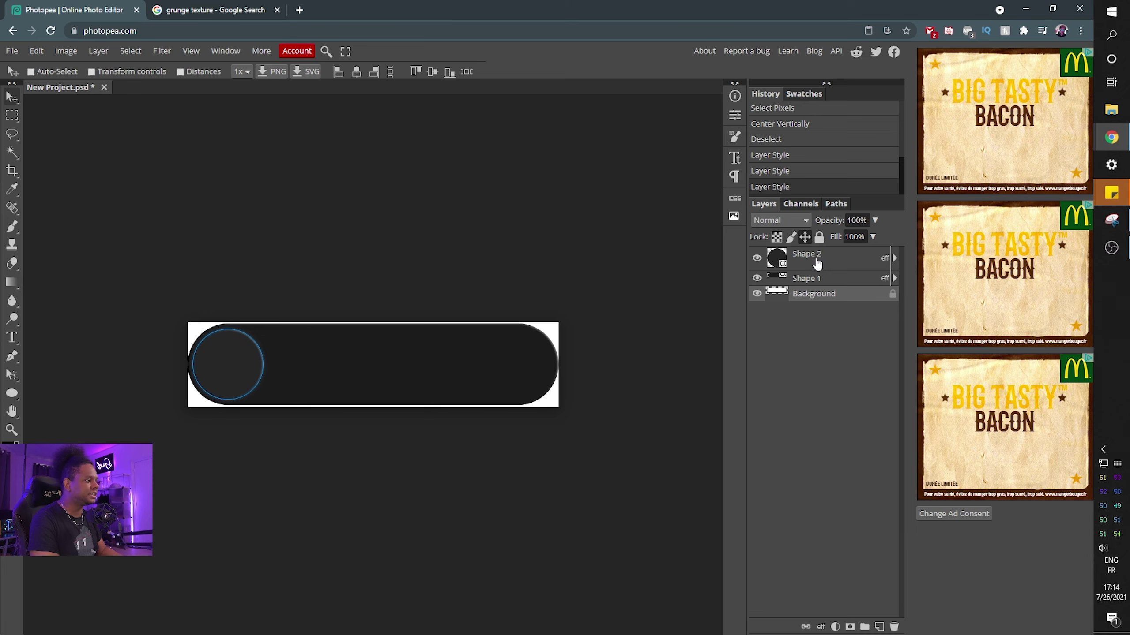
drag(822, 262, 816, 247)
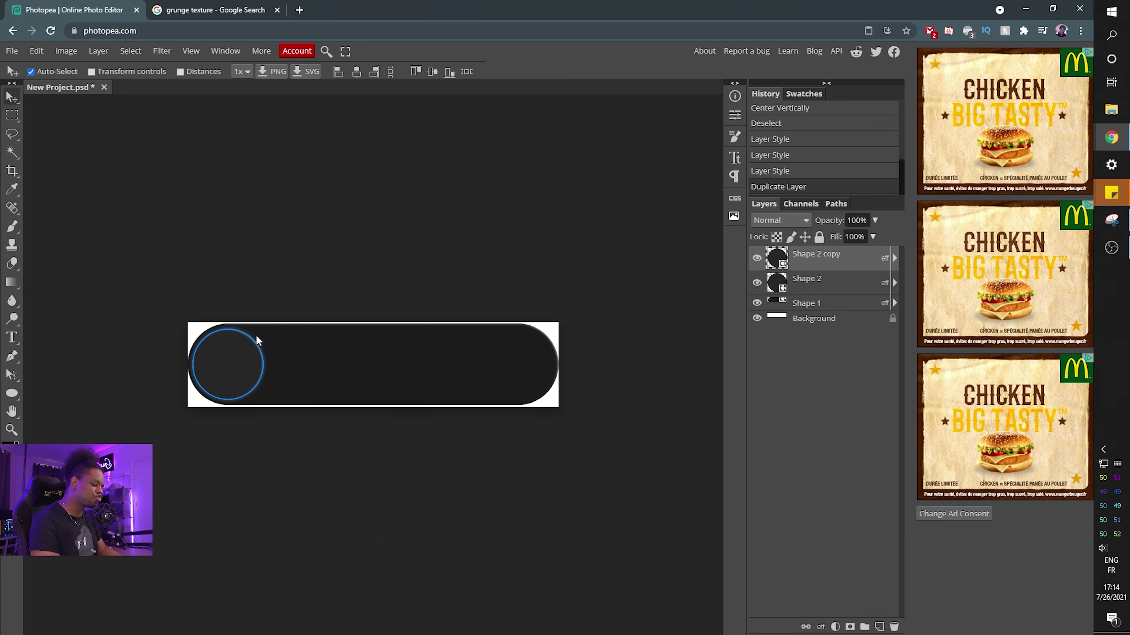
key(ctrl+t)
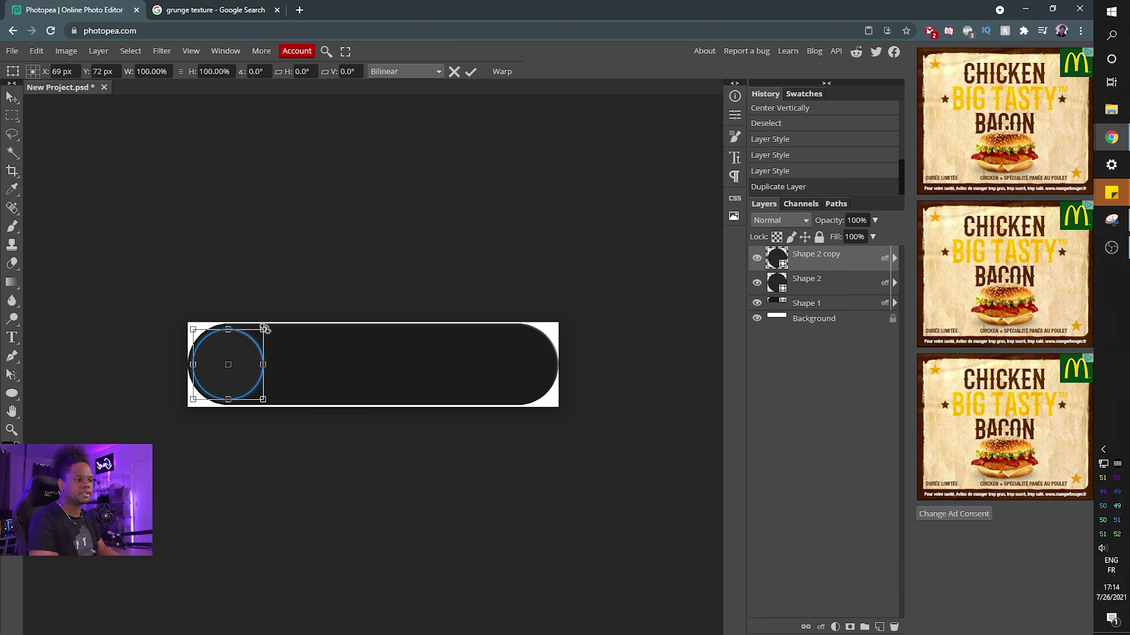
drag(263, 328, 230, 360)
scroll(230, 360, up, 5)
drag(555, 356, 227, 356)
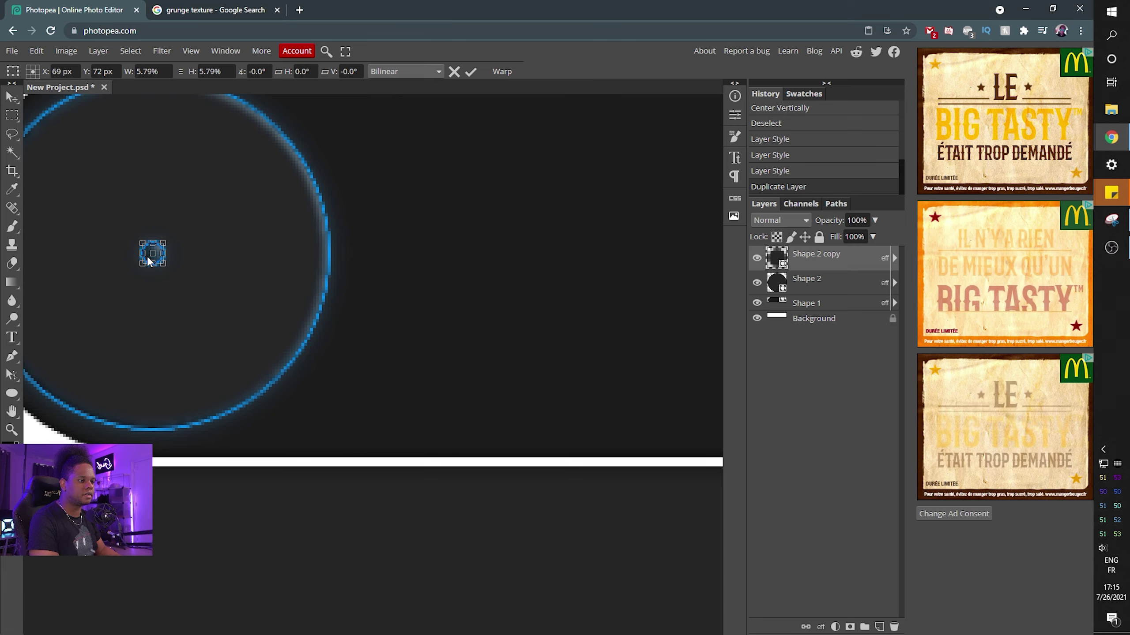
drag(158, 270, 613, 408)
scroll(500, 293, up, 2)
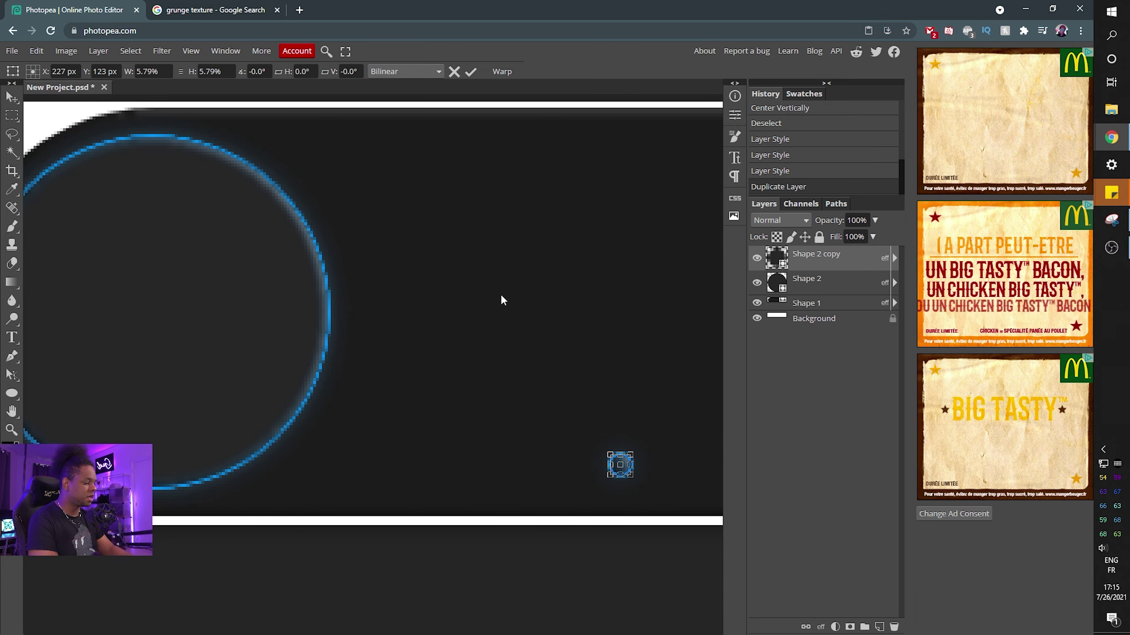
key(Return)
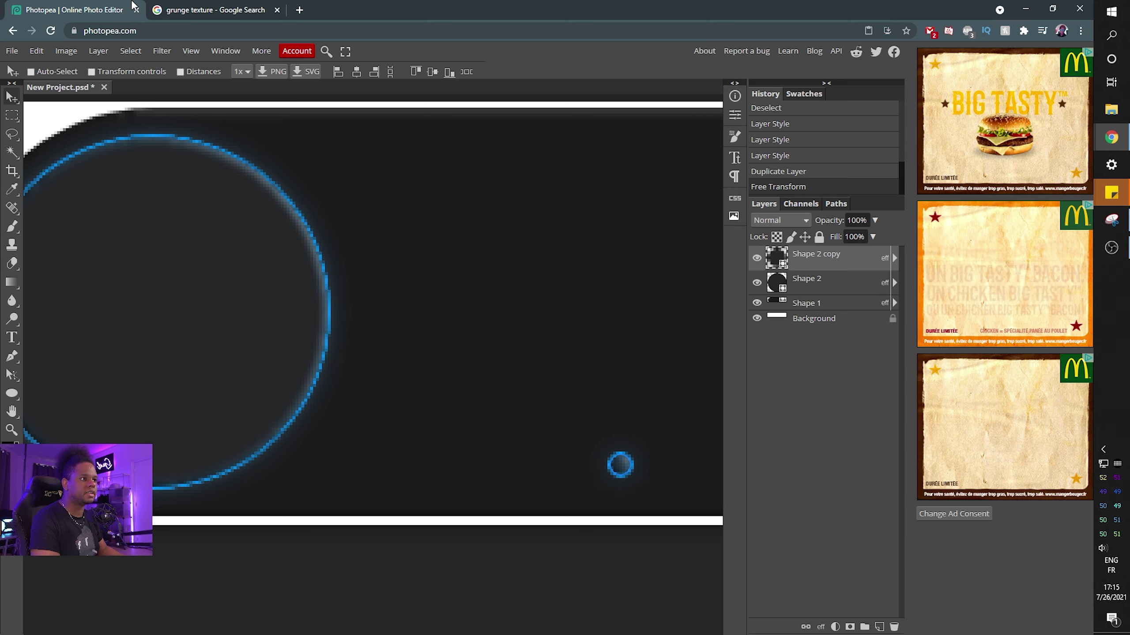
Select the whole canvas and centre the dot horizontally.
key(ctrl)
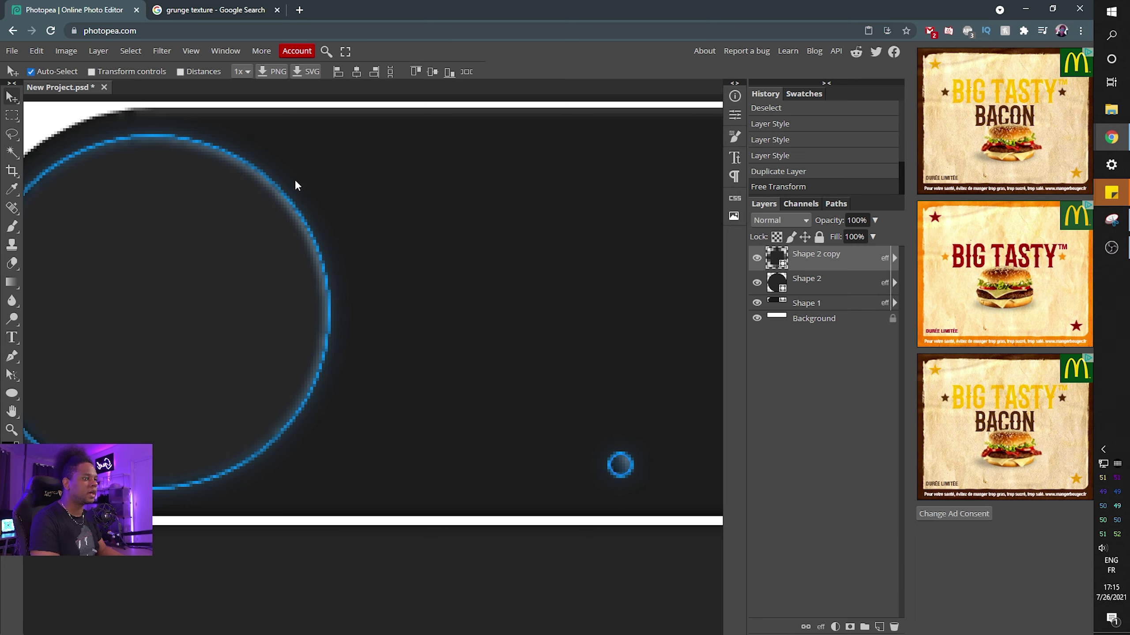
key(ctrl+a)
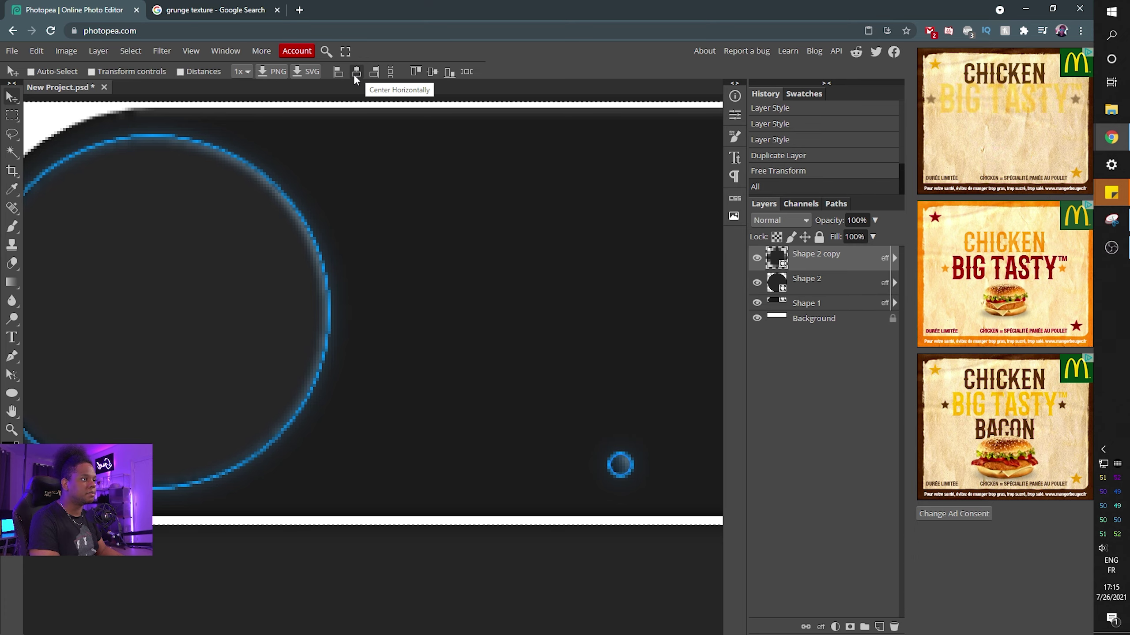
click(356, 73)
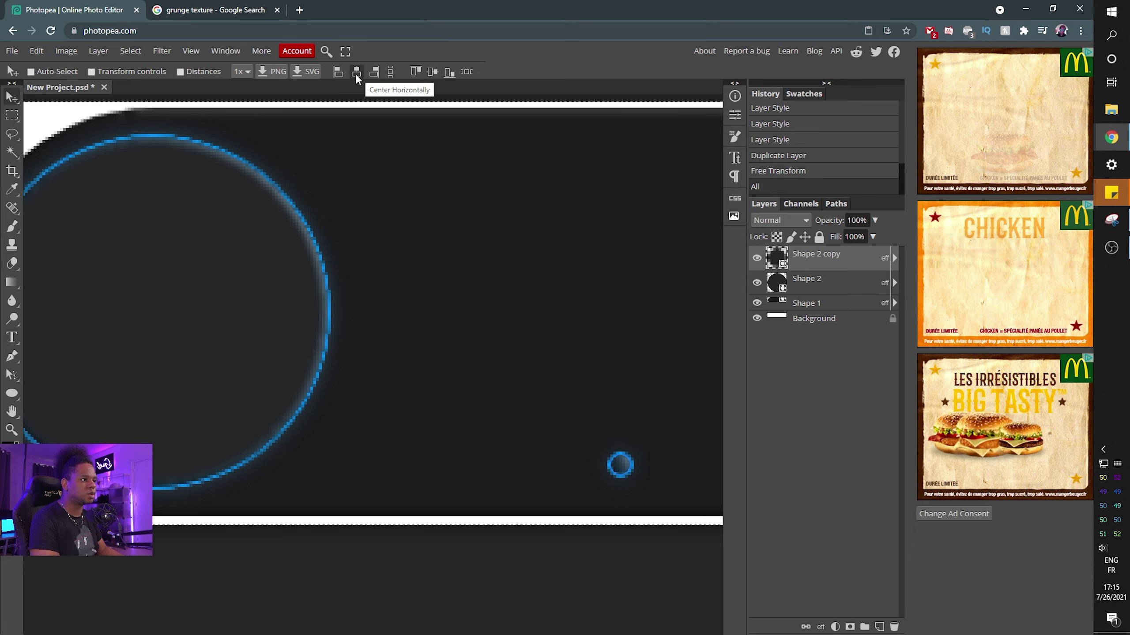
click(356, 73)
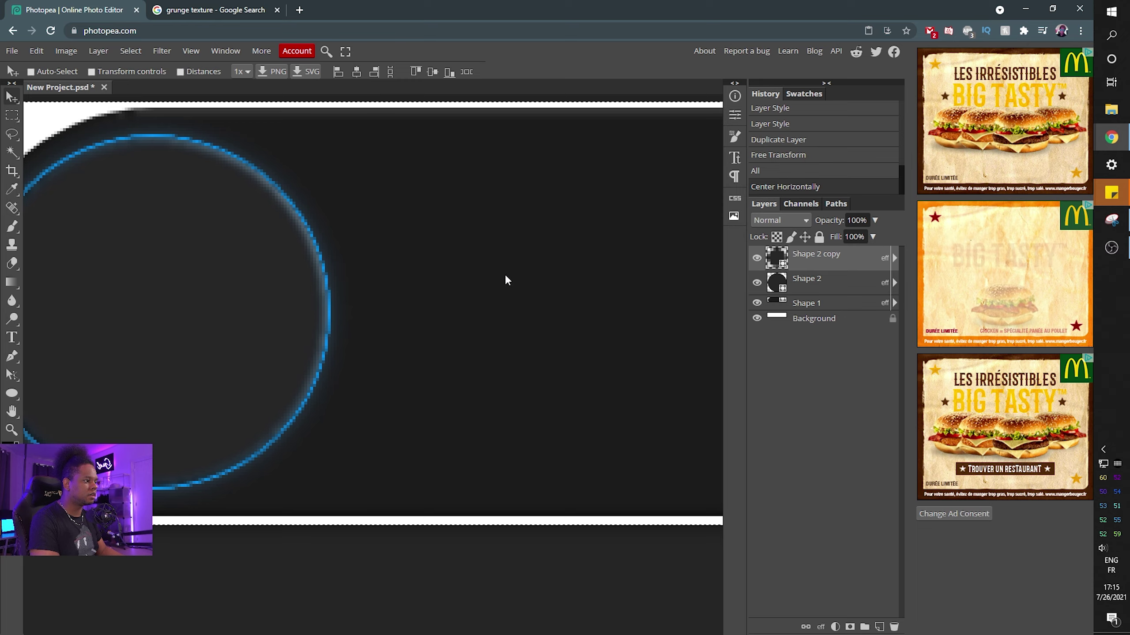
Alt-drag two copies of the dot to form an evenly spaced row of three.
scroll(553, 304, down, 6)
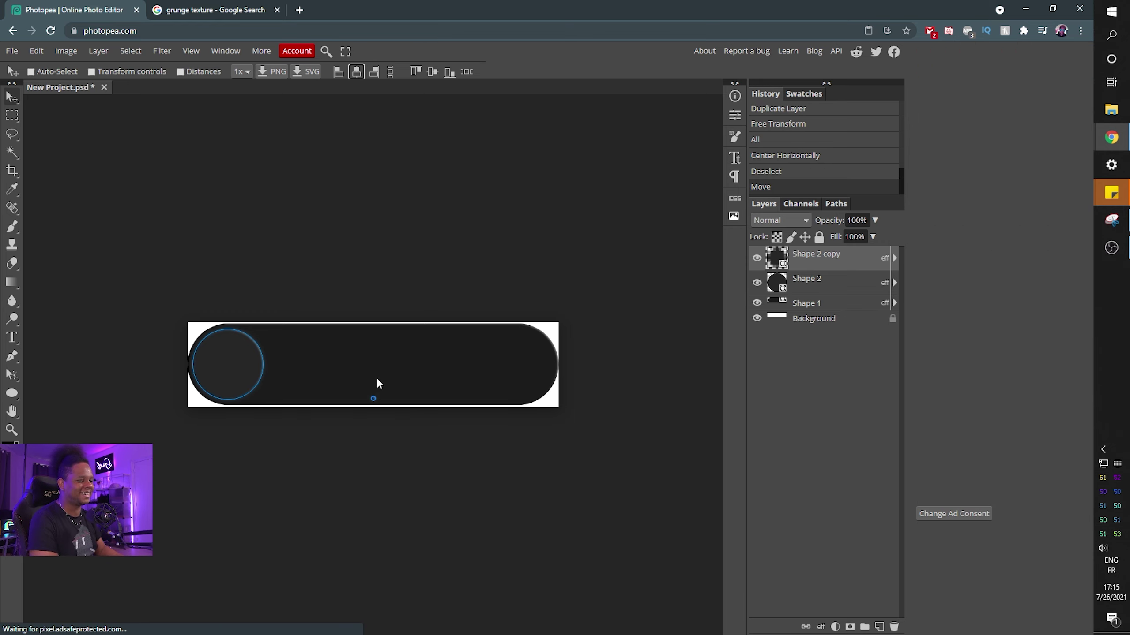
scroll(375, 403, up, 4)
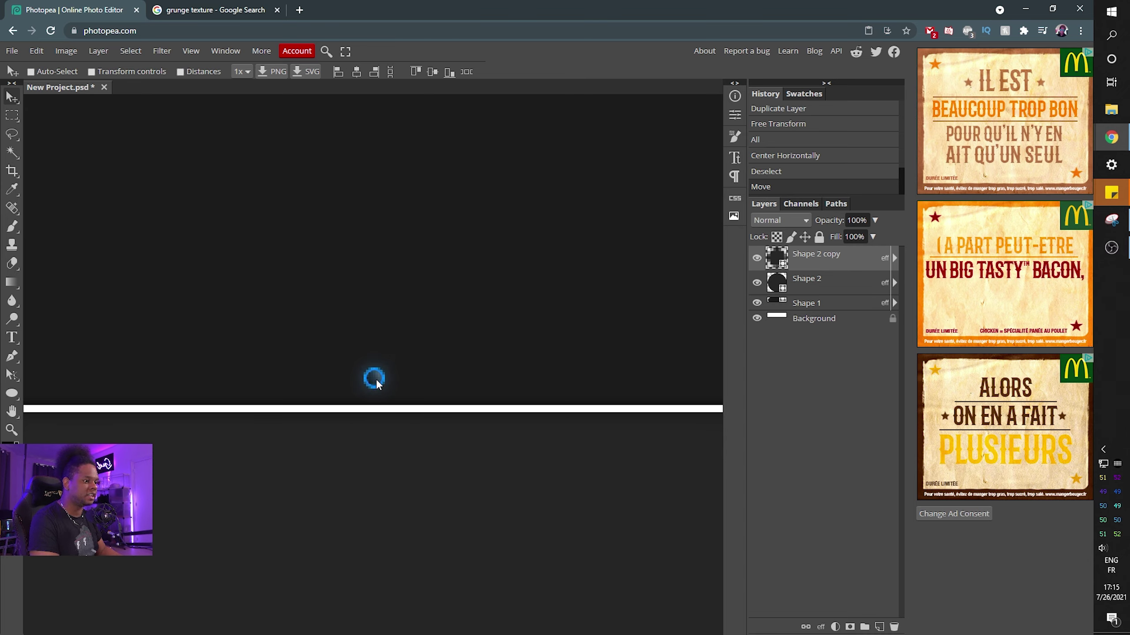
drag(314, 380, 453, 393)
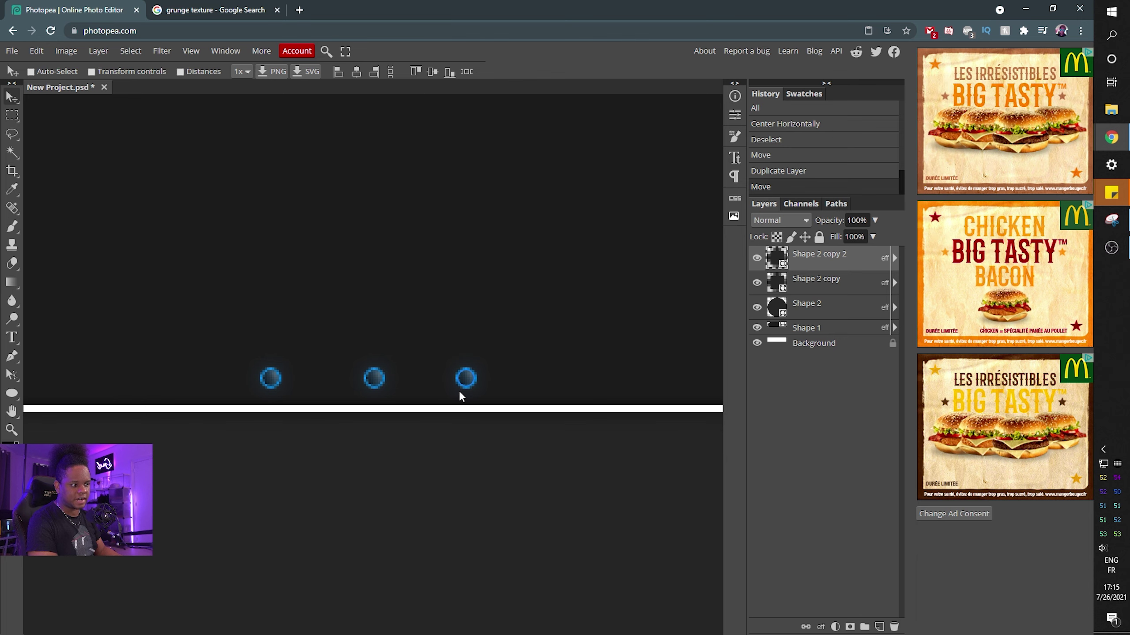
drag(460, 394, 462, 392)
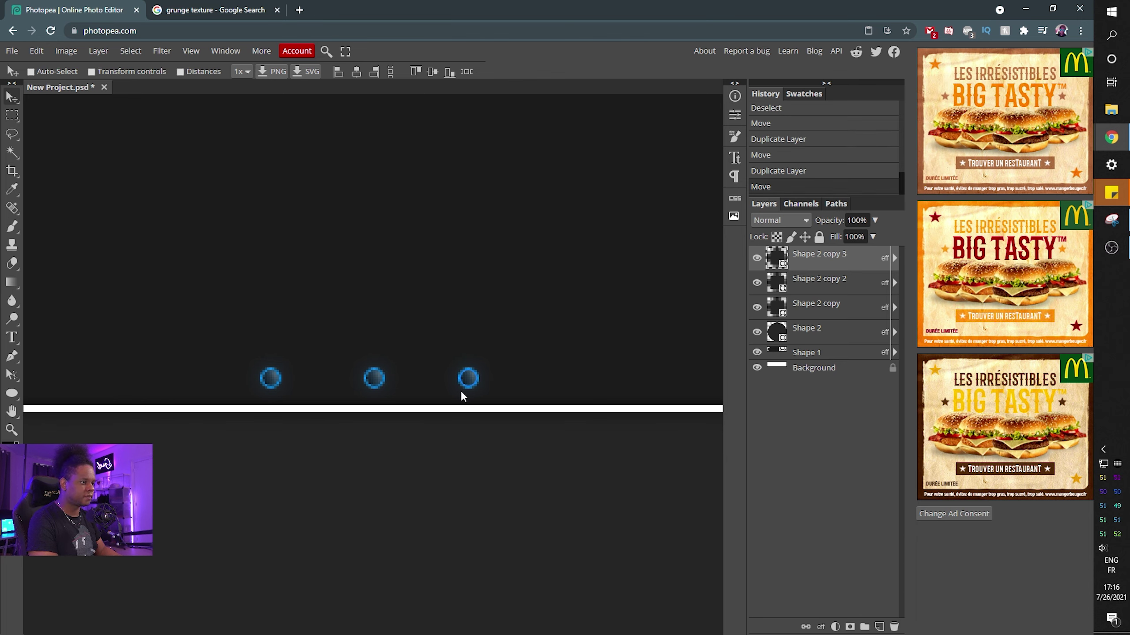
scroll(373, 258, down, 5)
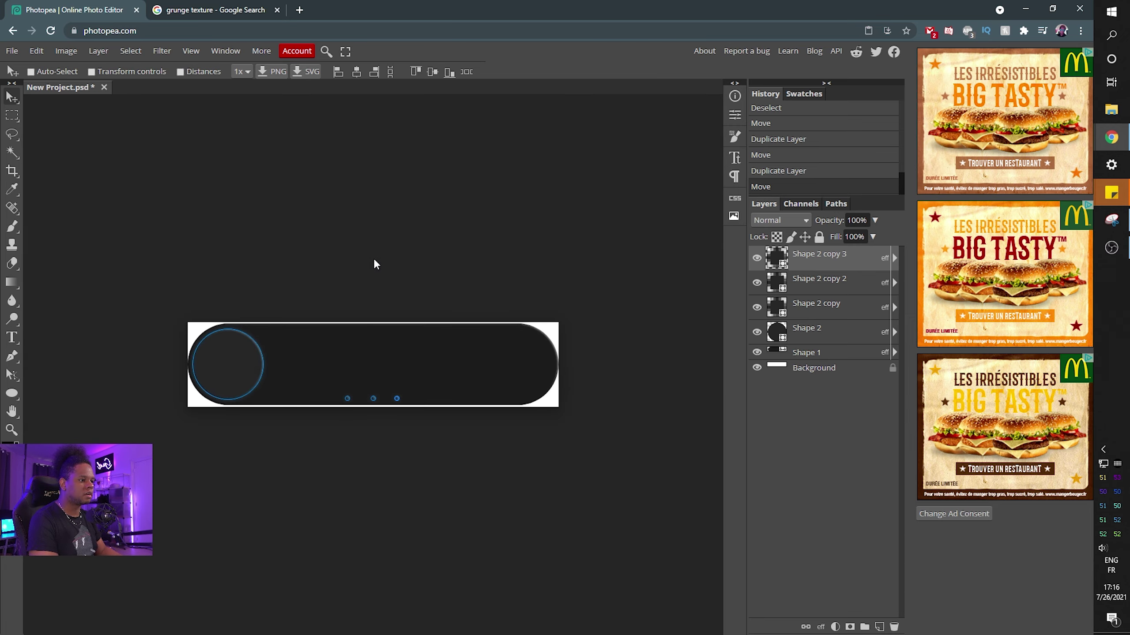
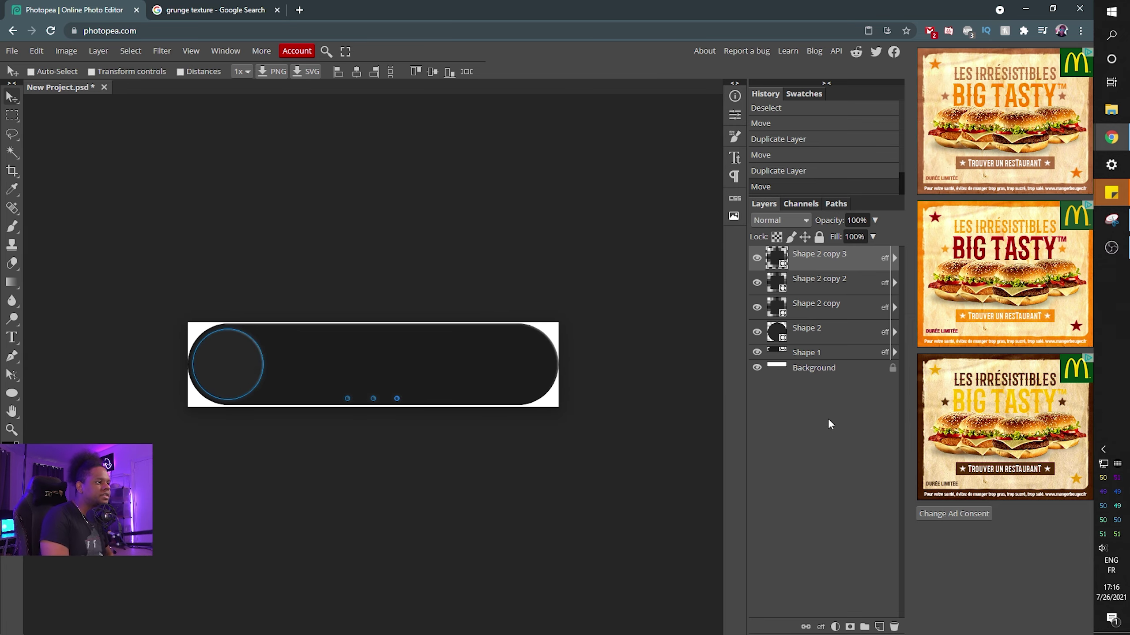
Select the Background layer beneath the finished banner shapes.
click(823, 373)
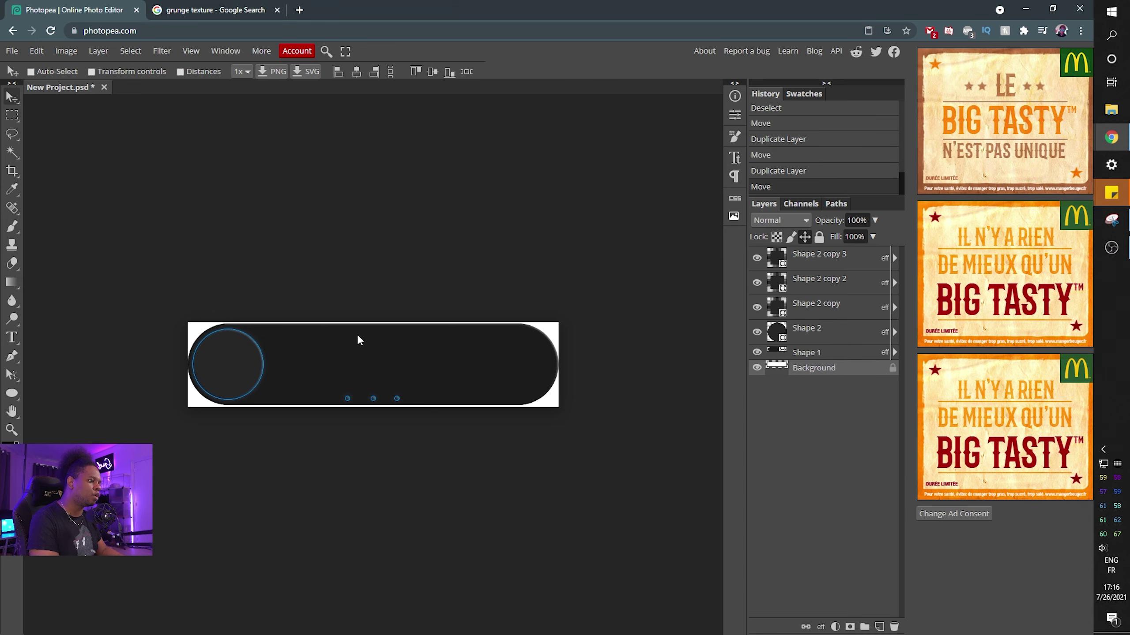
Search Google Images for "twitter logo".
click(224, 10)
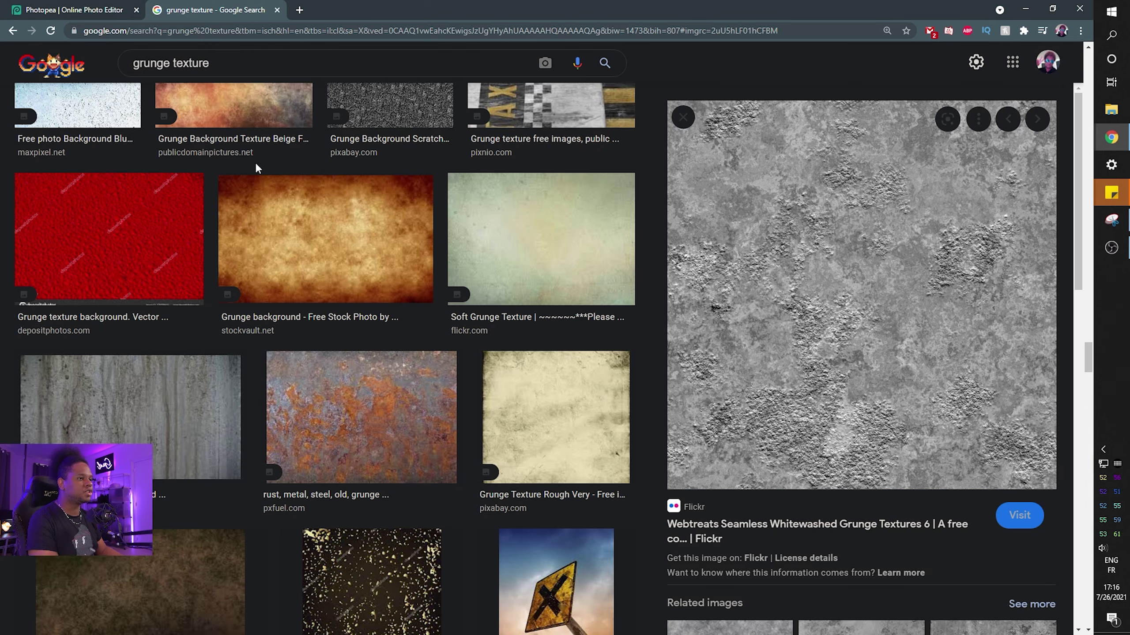
scroll(256, 167, up, 7)
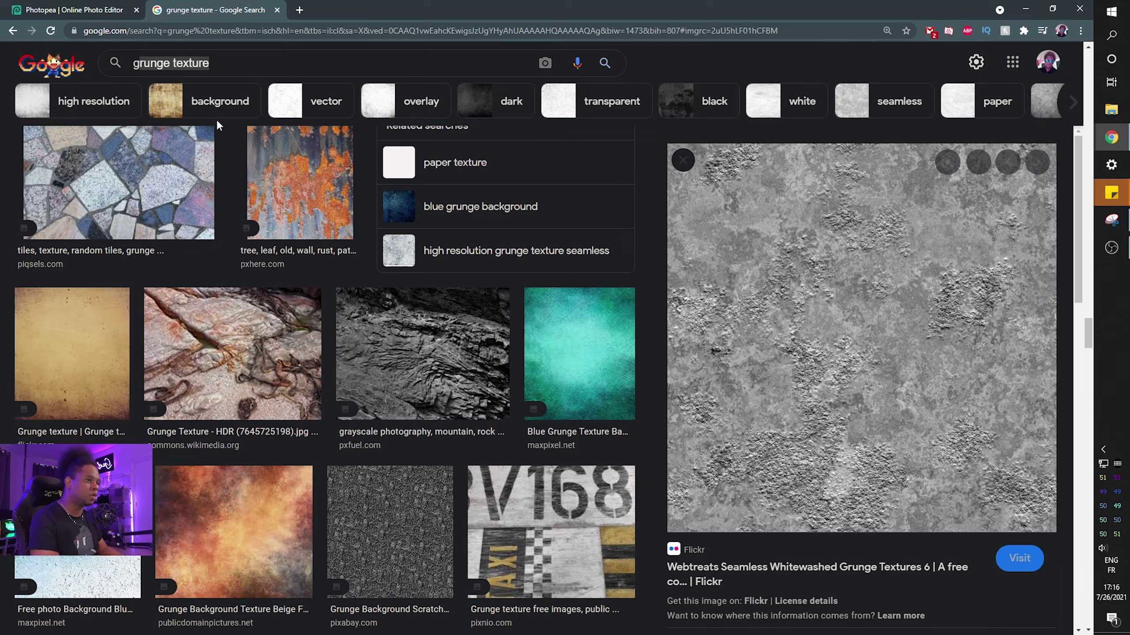
text(twit)
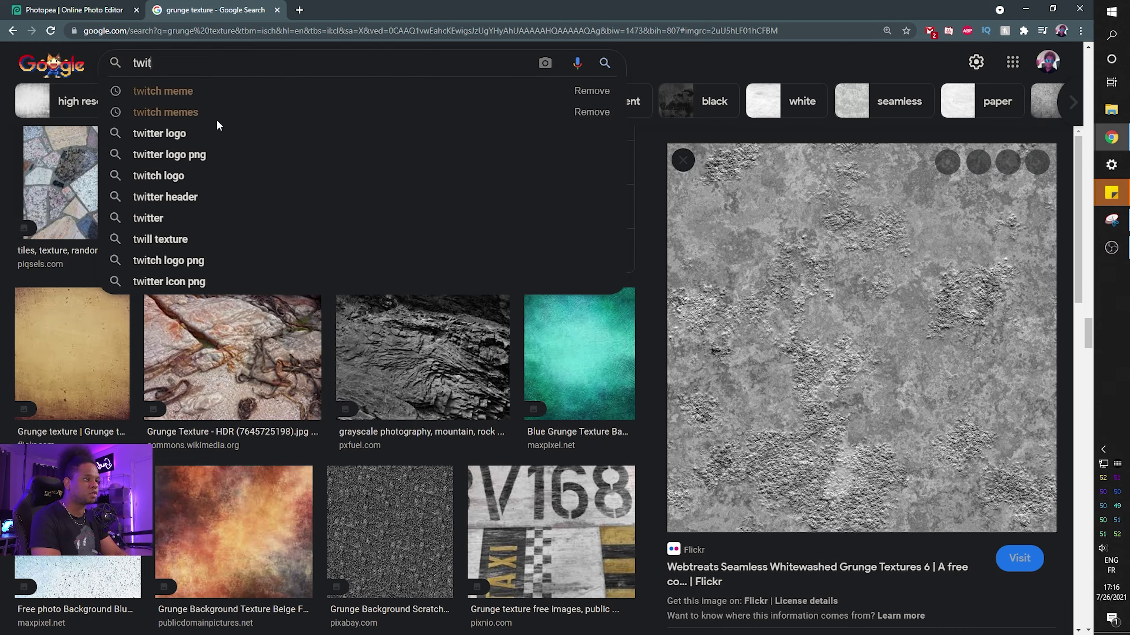
text(ter logo)
key(Return)
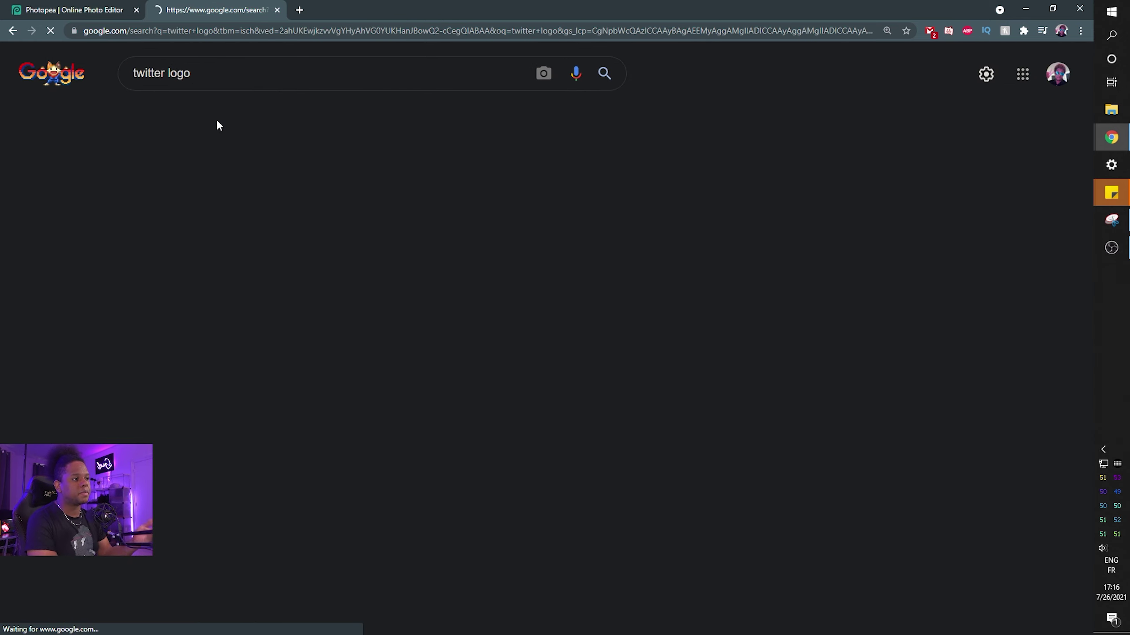
Preview the first few Twitter bird logo results, including logo-rond-twitter and twitter logo 2png.
click(142, 283)
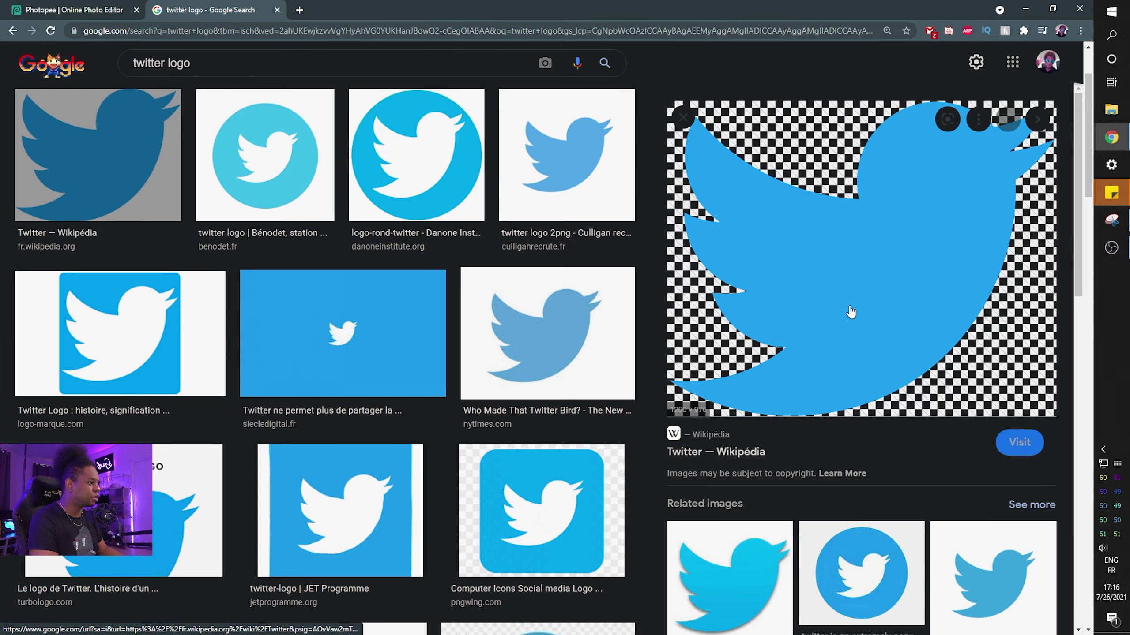
key(Right)
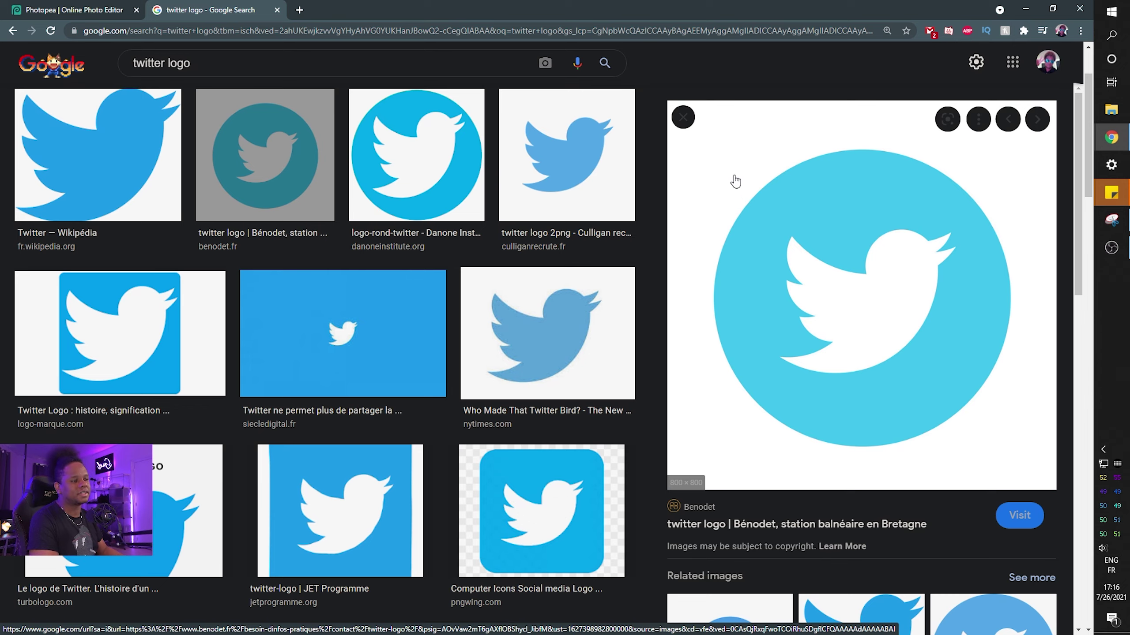
key(Right)
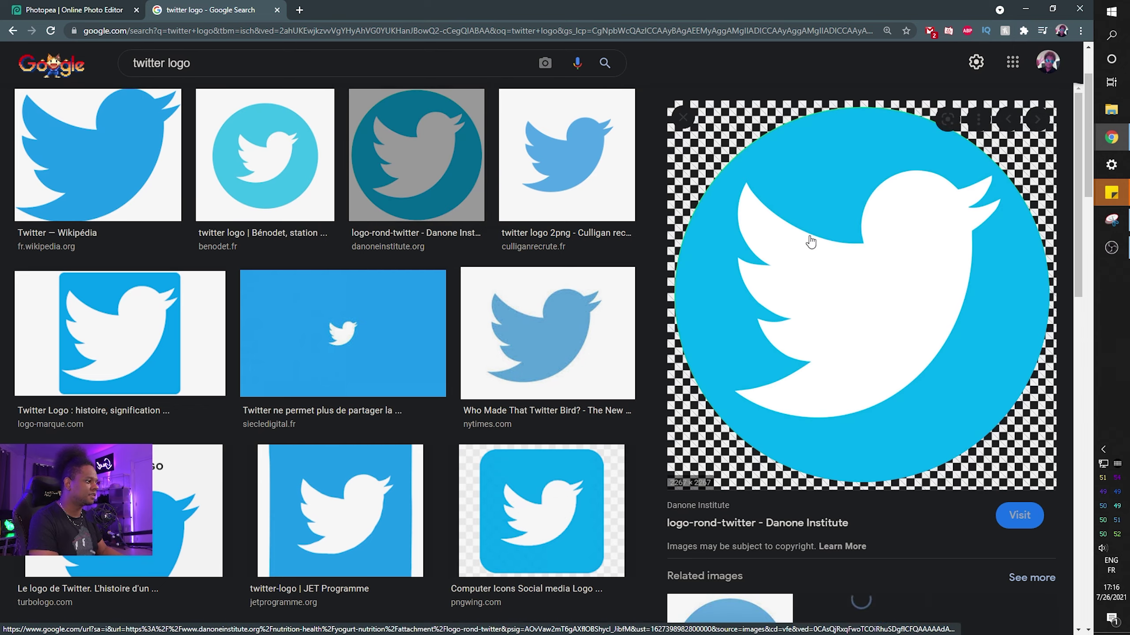
key(Right)
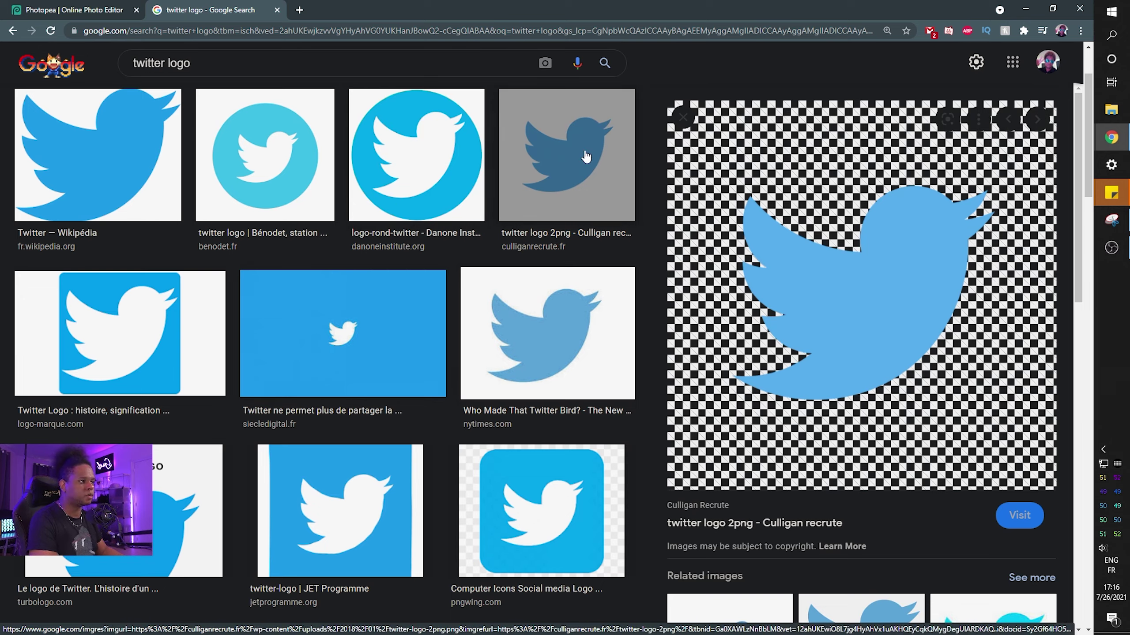
click(1111, 109)
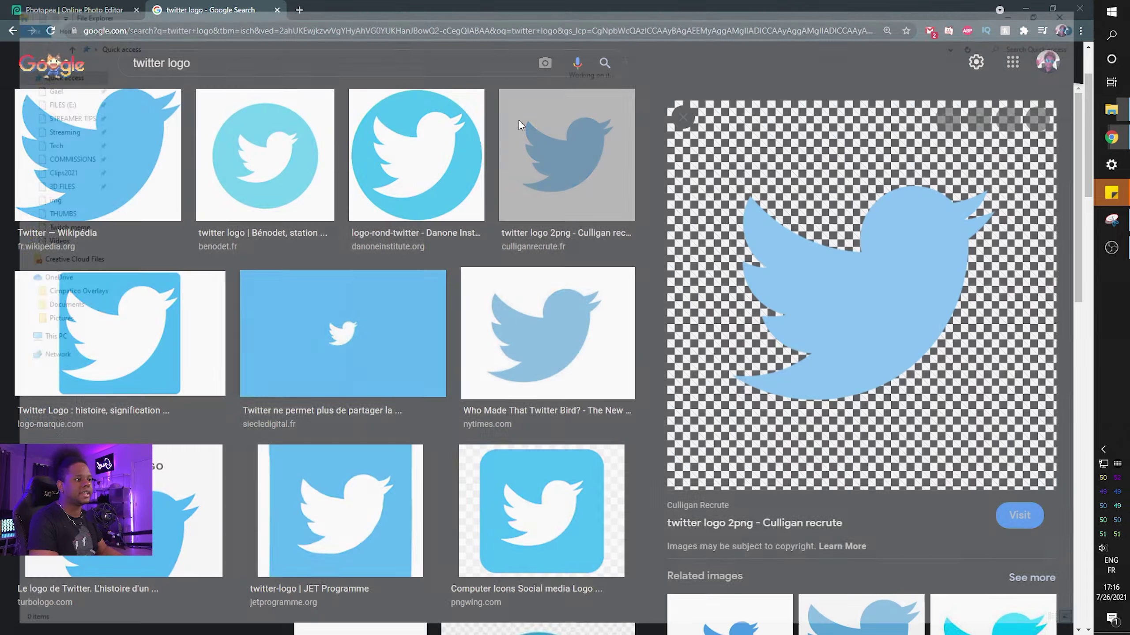
Browse Gael > Pictures > stock, check COLORED, and drag the Twitch PNG into Photopea.
click(38, 83)
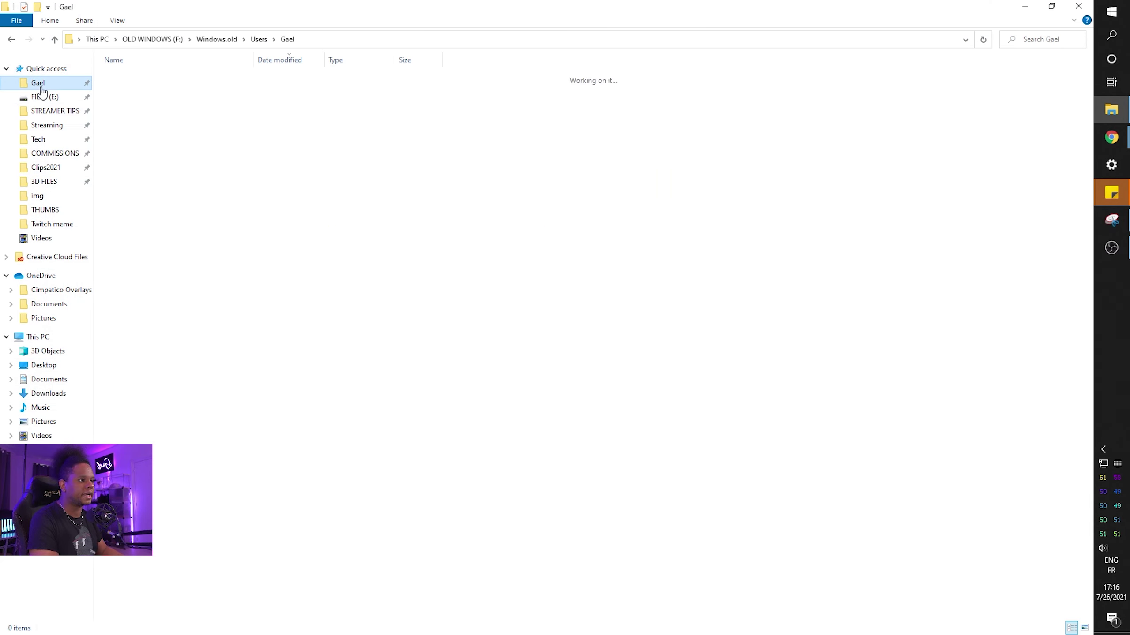
double_click(133, 138)
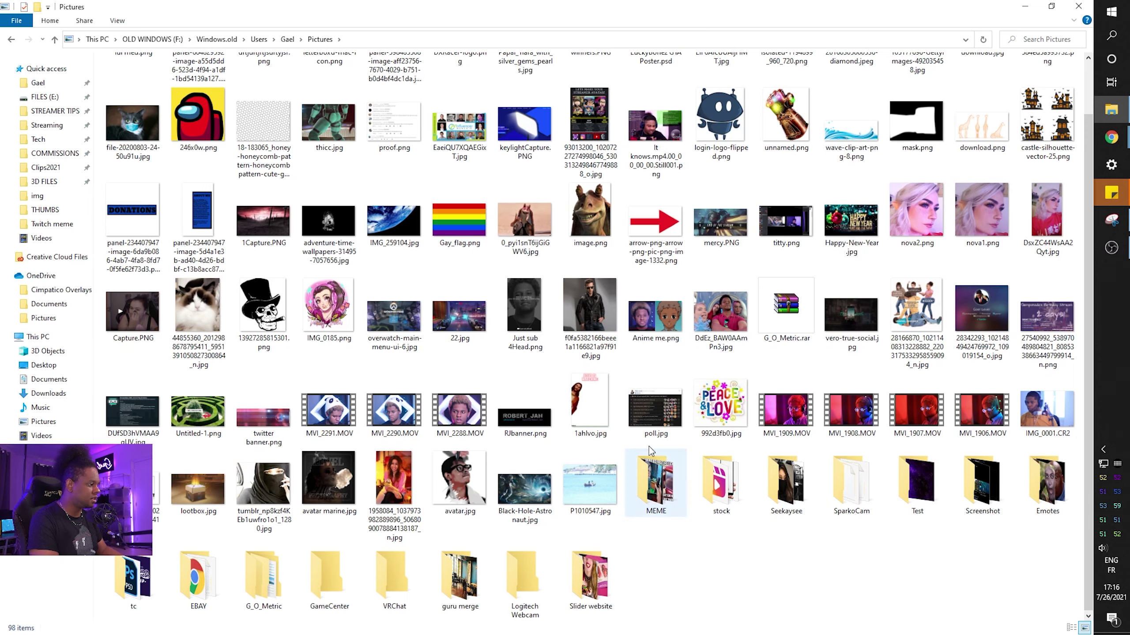
double_click(654, 485)
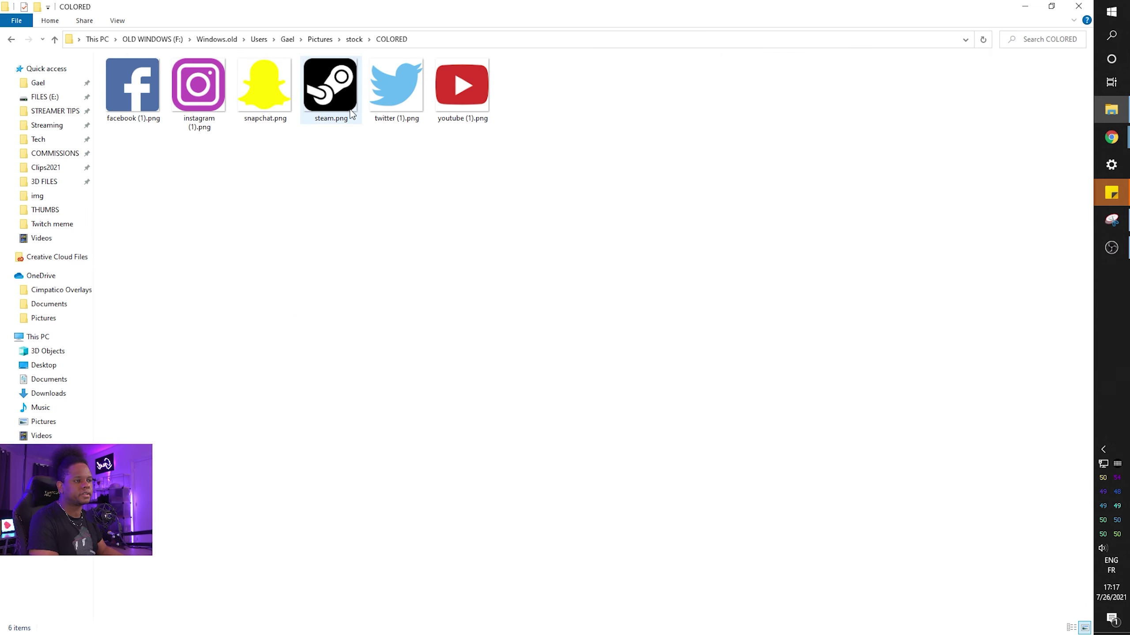
click(354, 39)
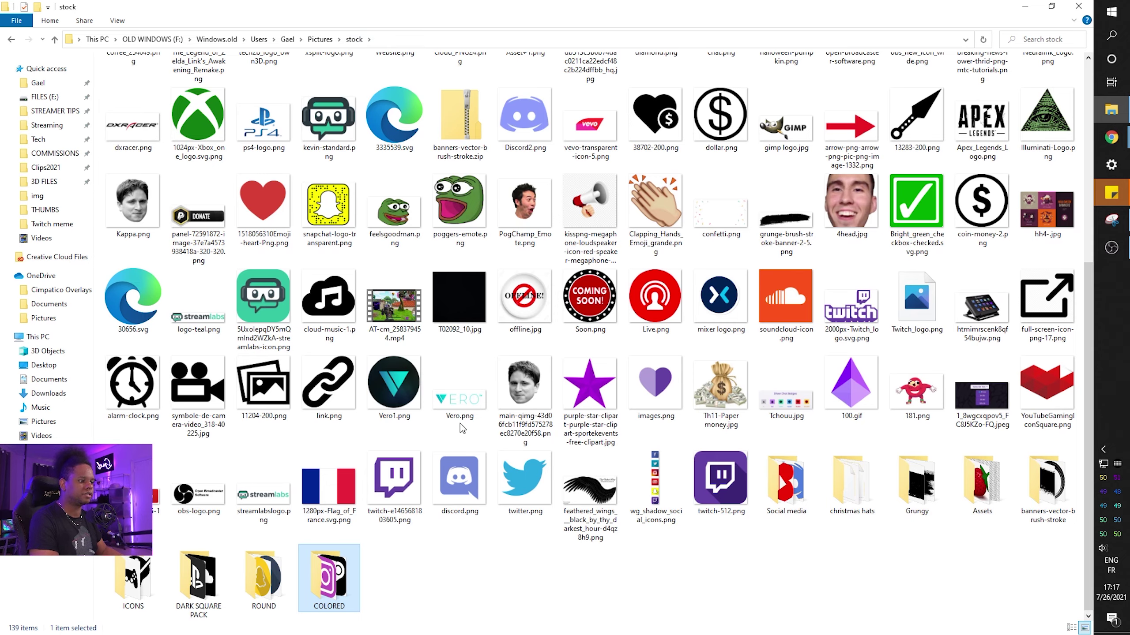
scroll(490, 542, up, 5)
scroll(490, 542, up, 2)
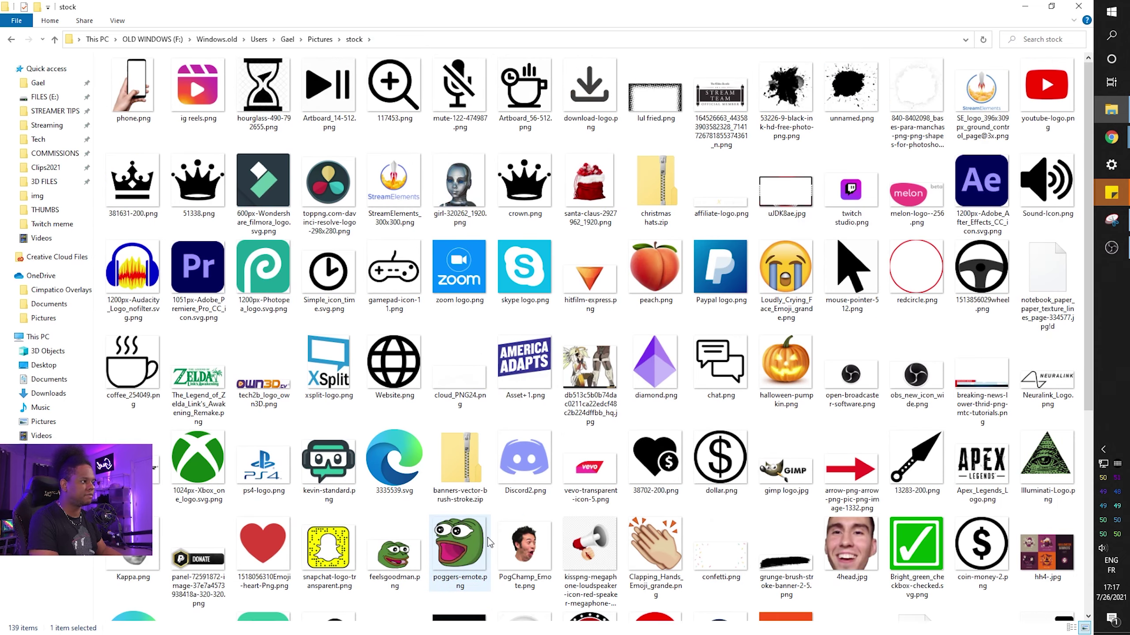
scroll(489, 542, down, 7)
drag(394, 483, 334, 355)
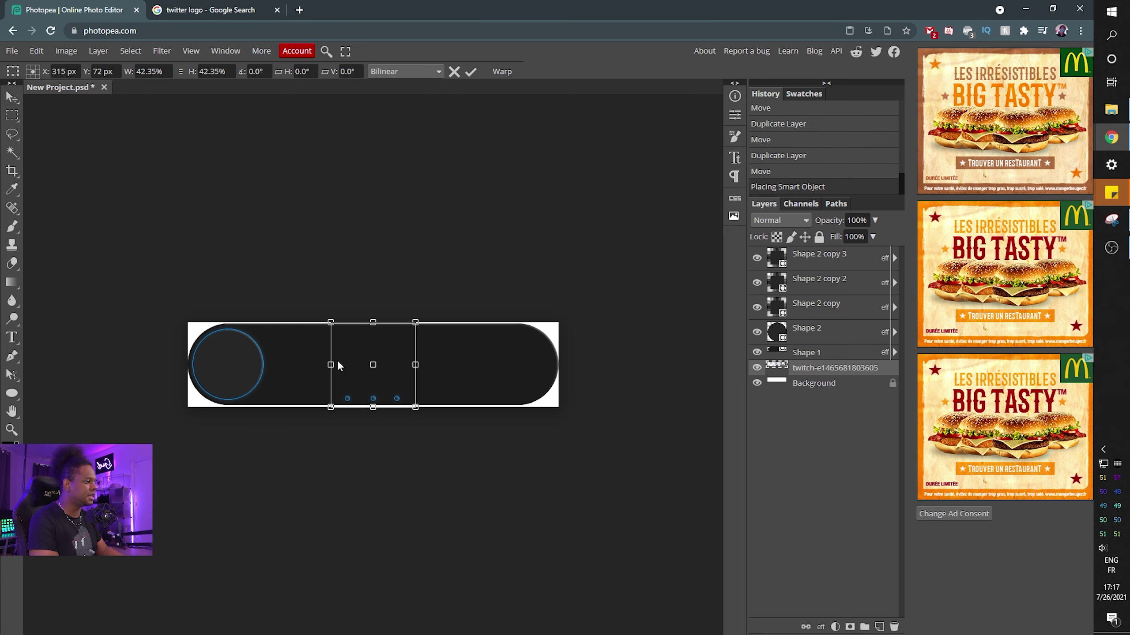
Move the Twitch logo layer to the top and centre it inside the left circle.
drag(822, 369, 826, 257)
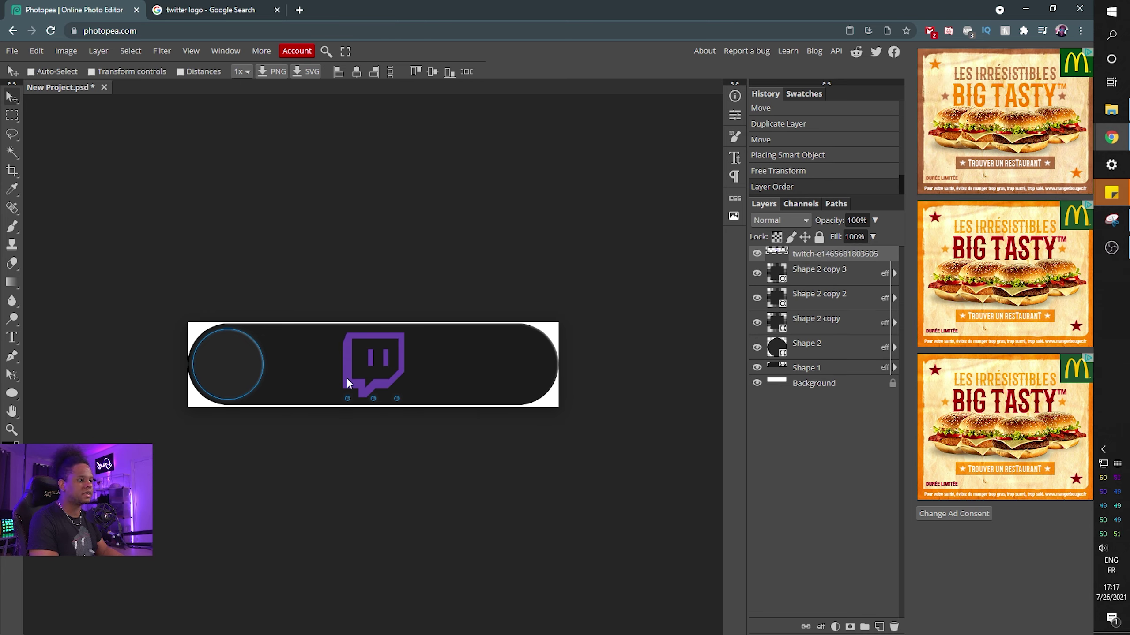
drag(348, 365, 203, 366)
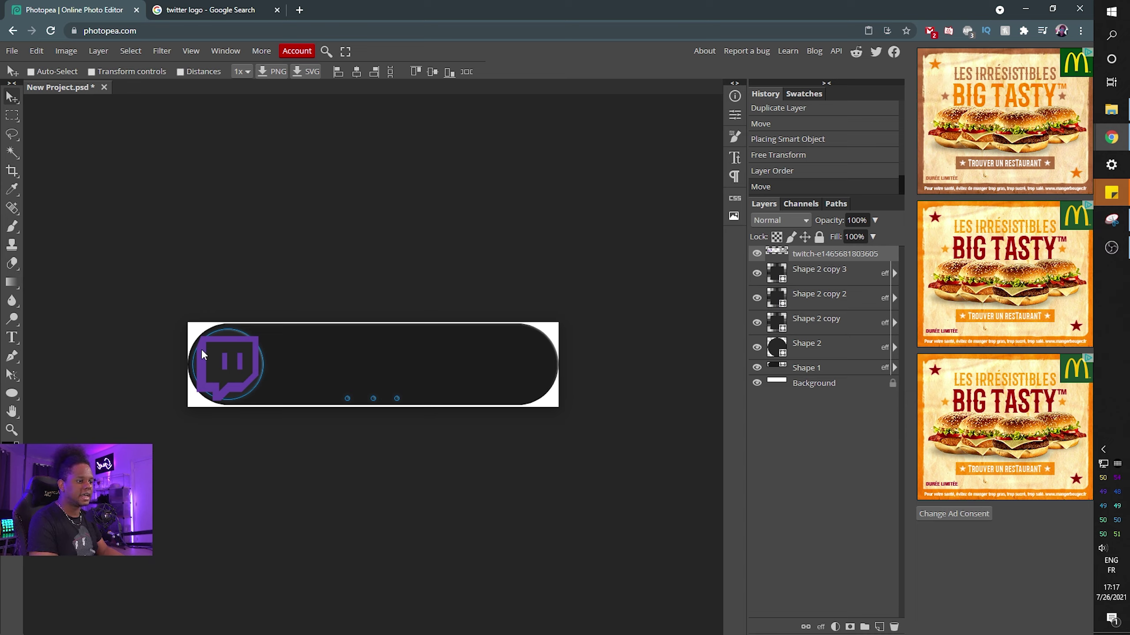
ctrl+click(777, 352)
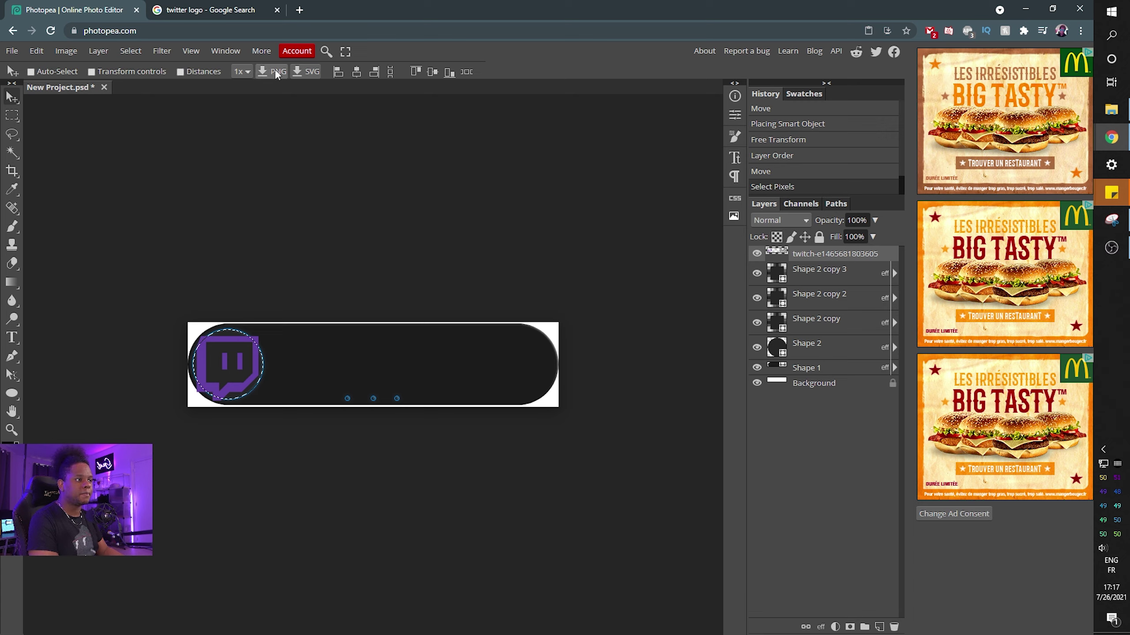
click(357, 73)
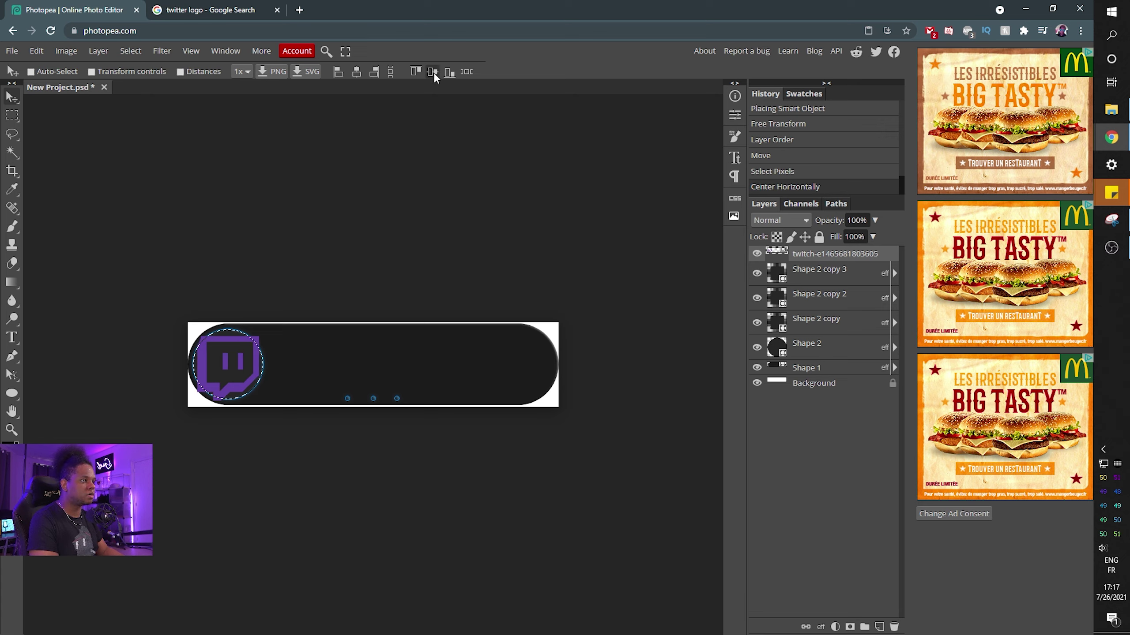
click(432, 72)
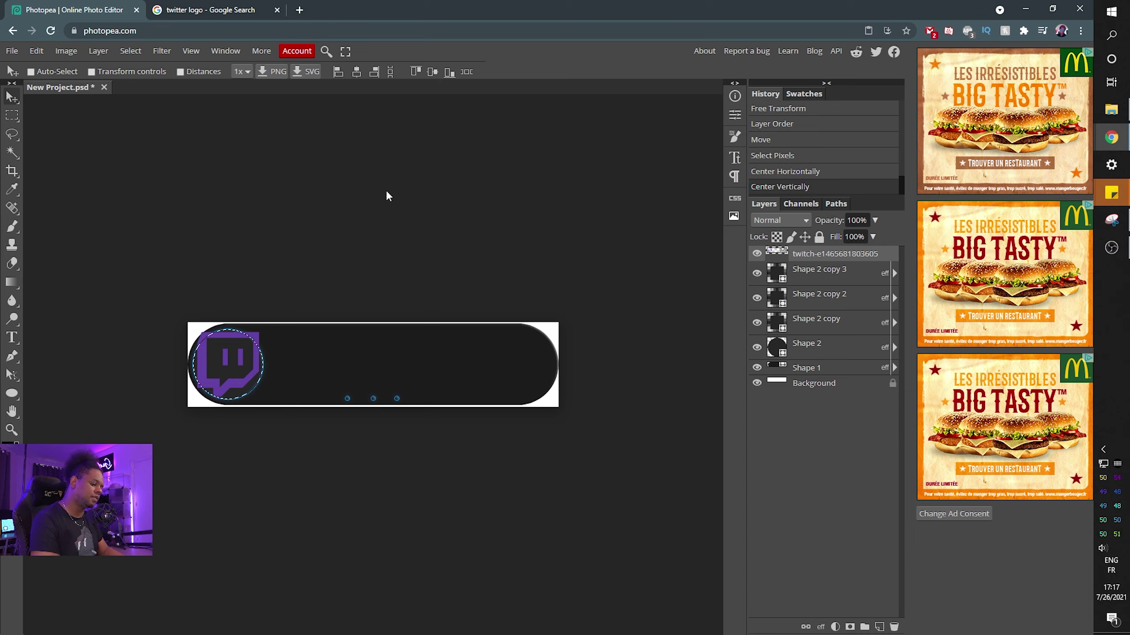
key(ctrl+d)
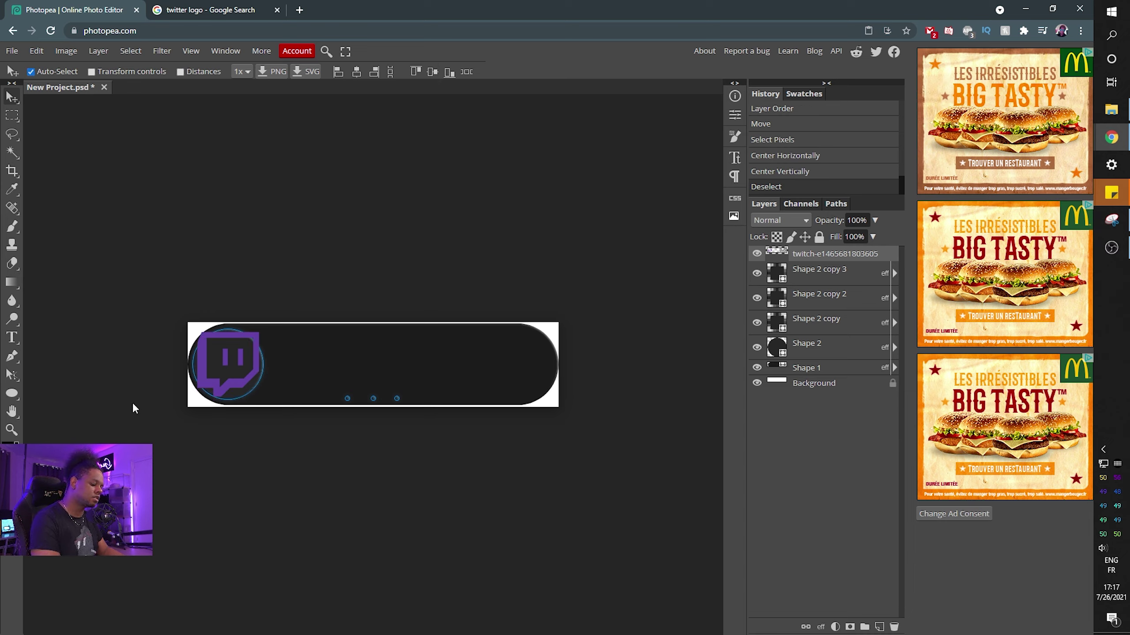
Scale the Twitch logo down to 26.60% so it fits the circle.
key(ctrl+t)
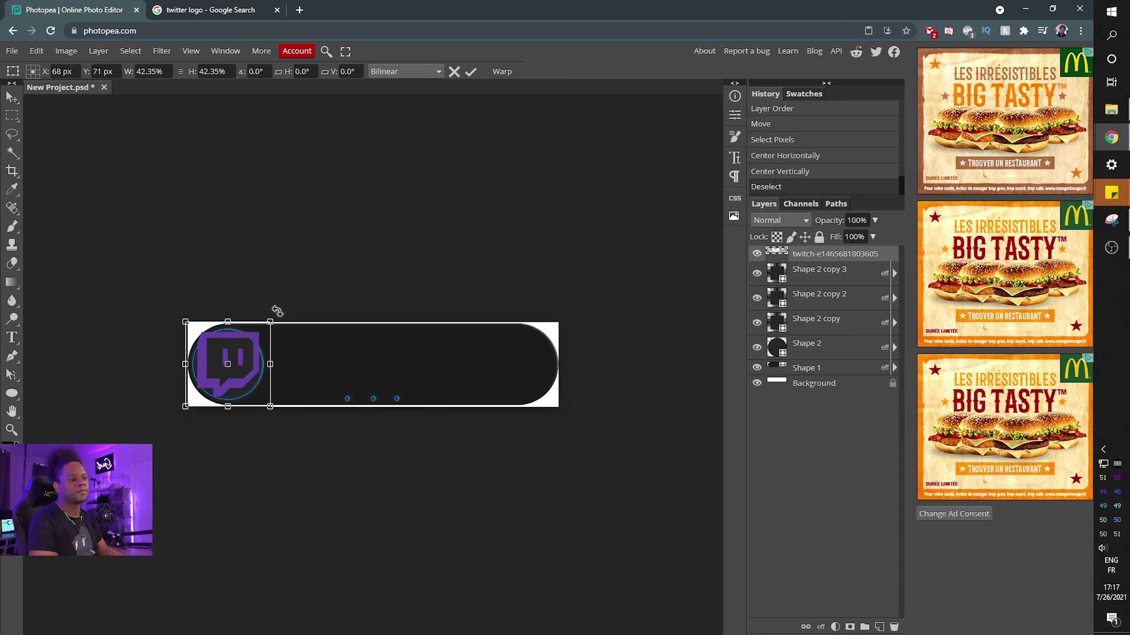
drag(270, 321, 258, 339)
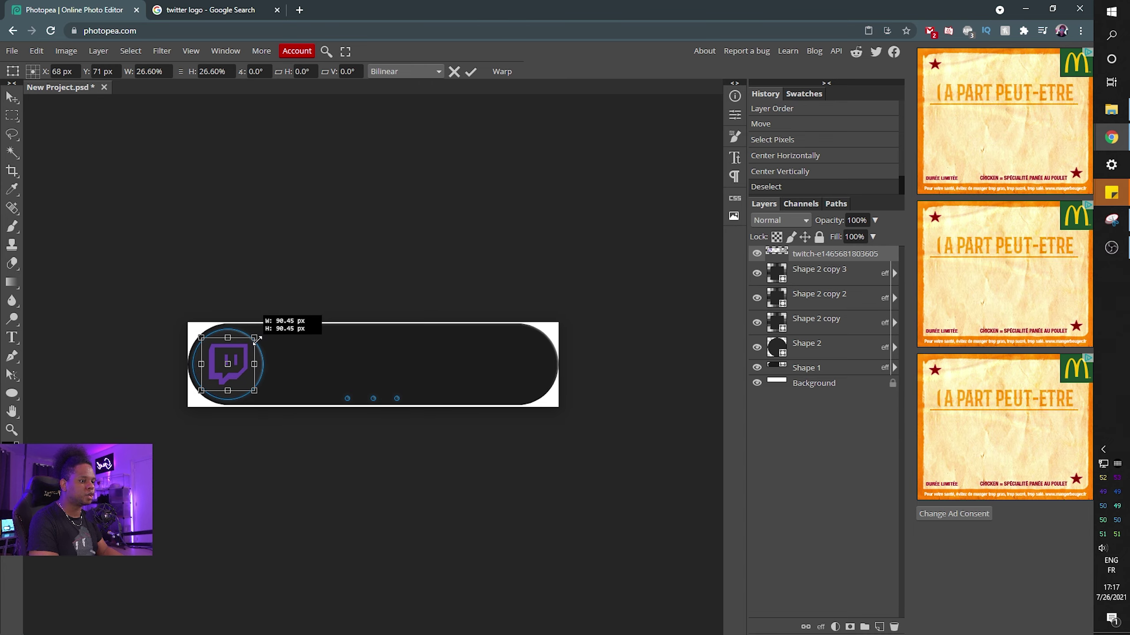
key(Return)
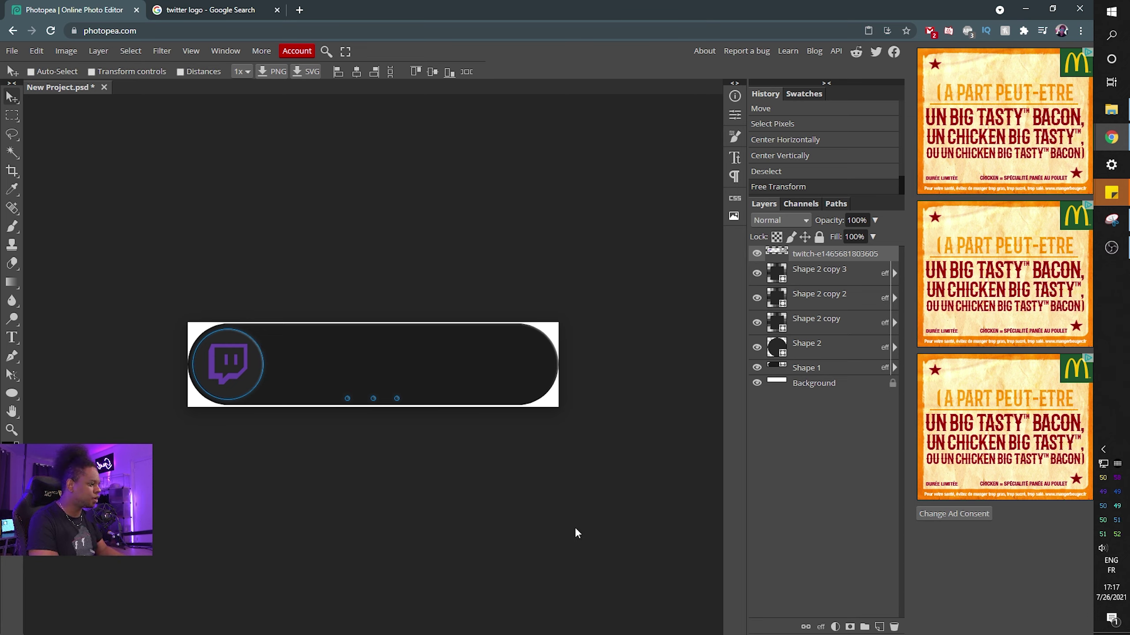
Apply a white Color Overlay effect to the Twitch logo layer.
click(821, 626)
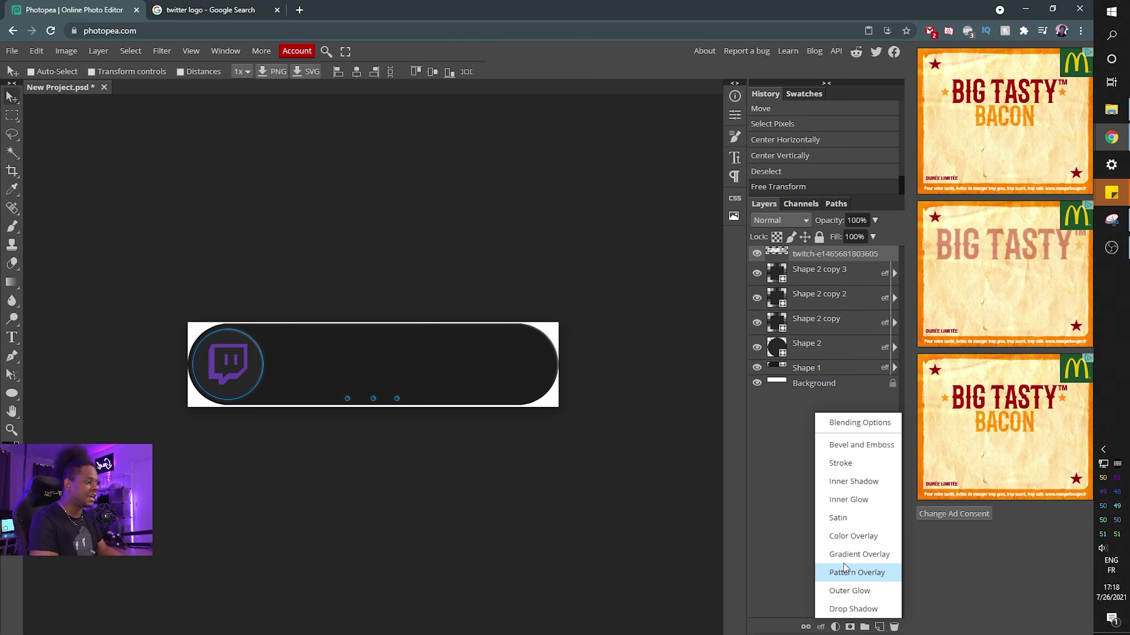
click(844, 541)
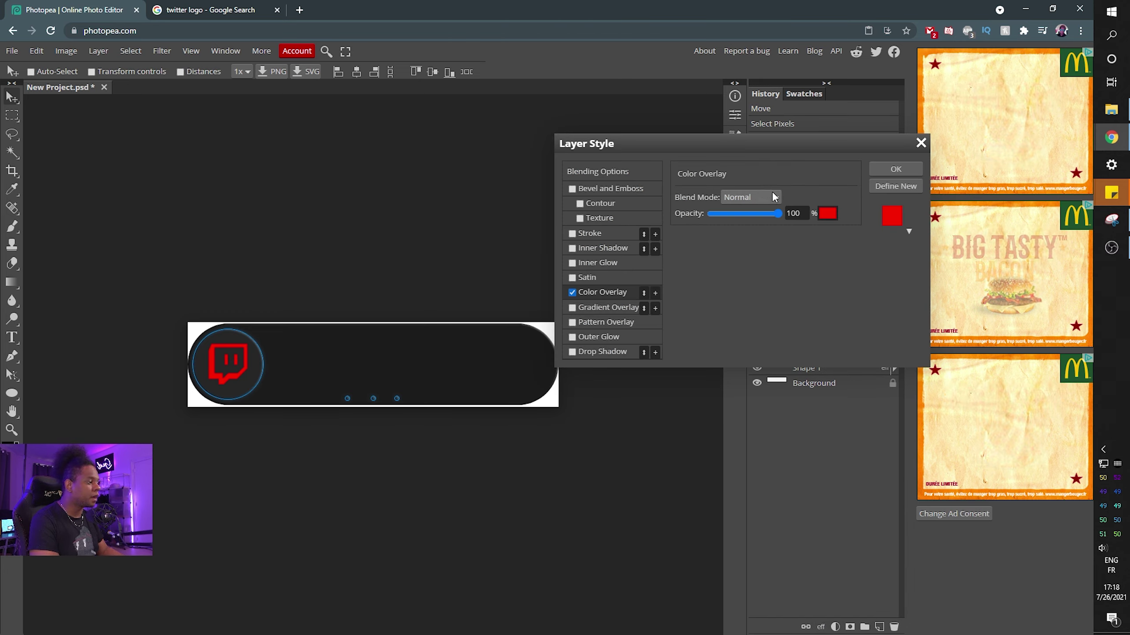
click(827, 213)
click(283, 320)
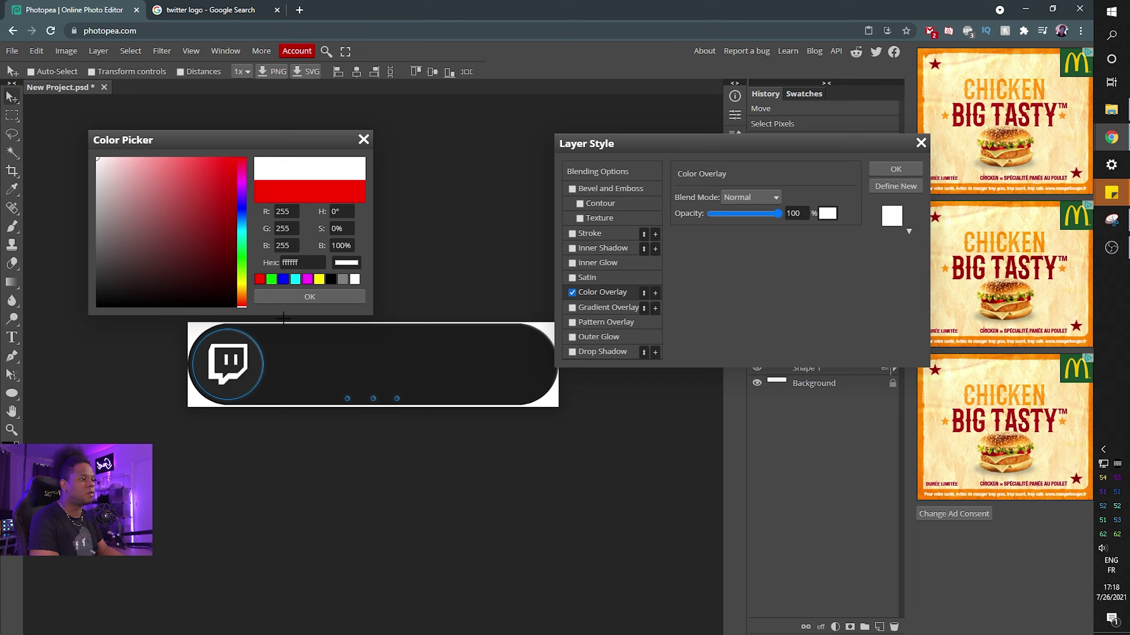
click(309, 297)
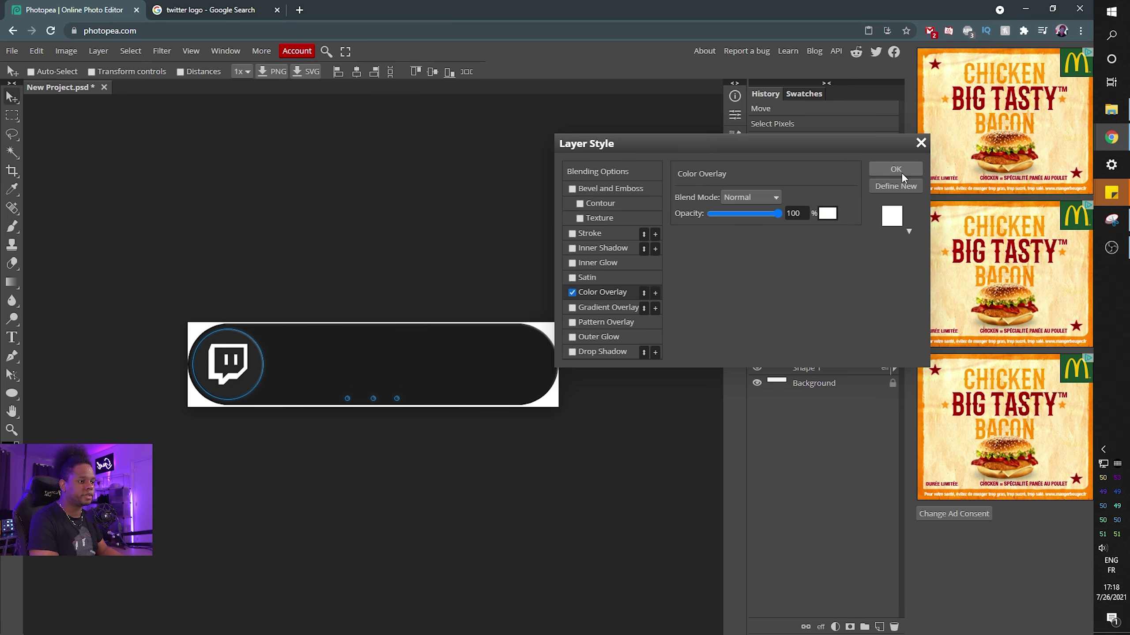
click(896, 170)
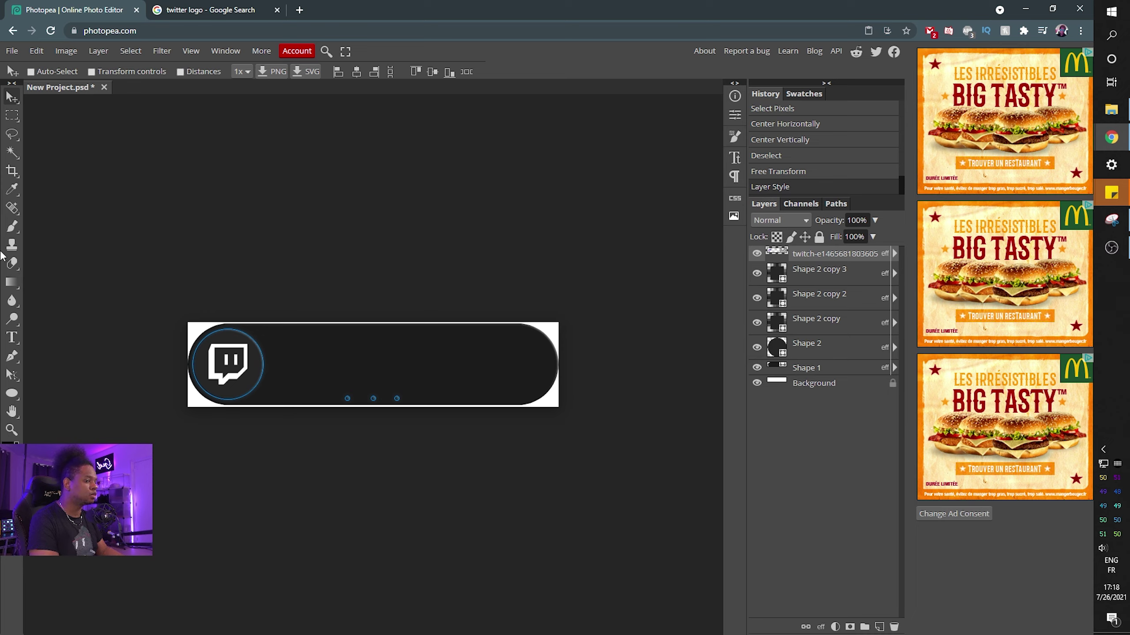
click(6, 340)
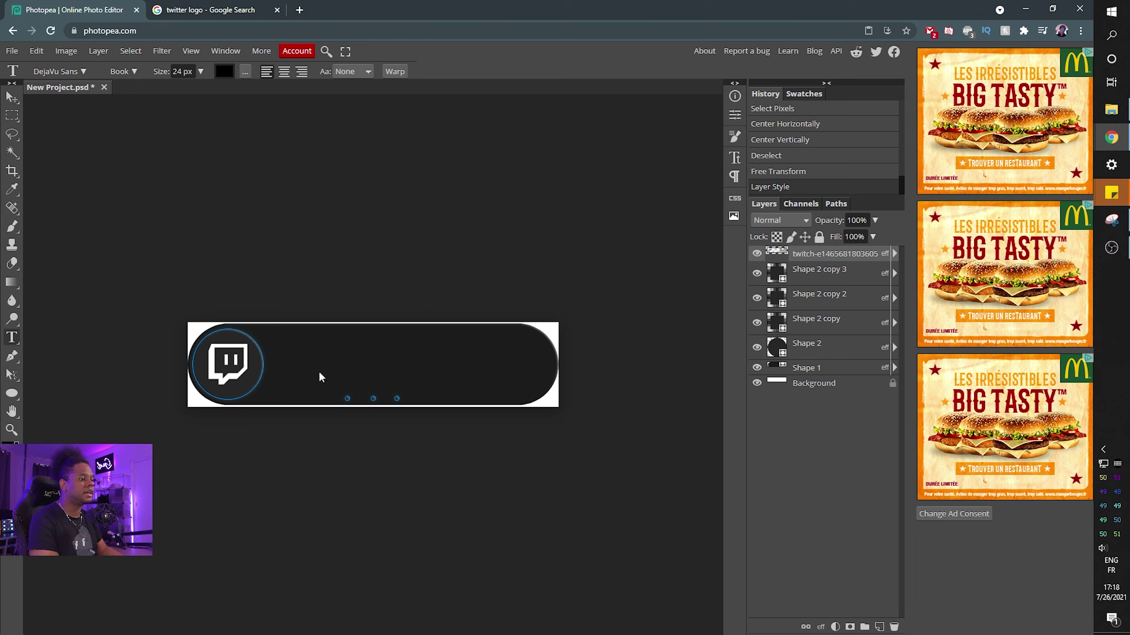
Add white text reading GAELLEVEL beside the Twitch logo and select all of it.
click(224, 72)
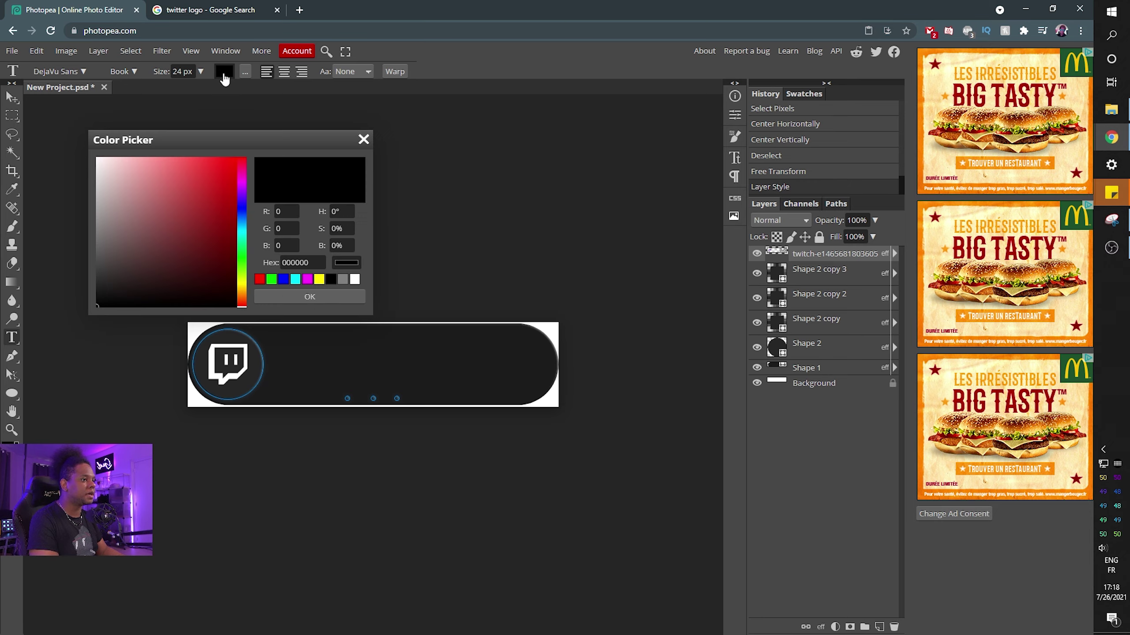
click(354, 279)
click(305, 296)
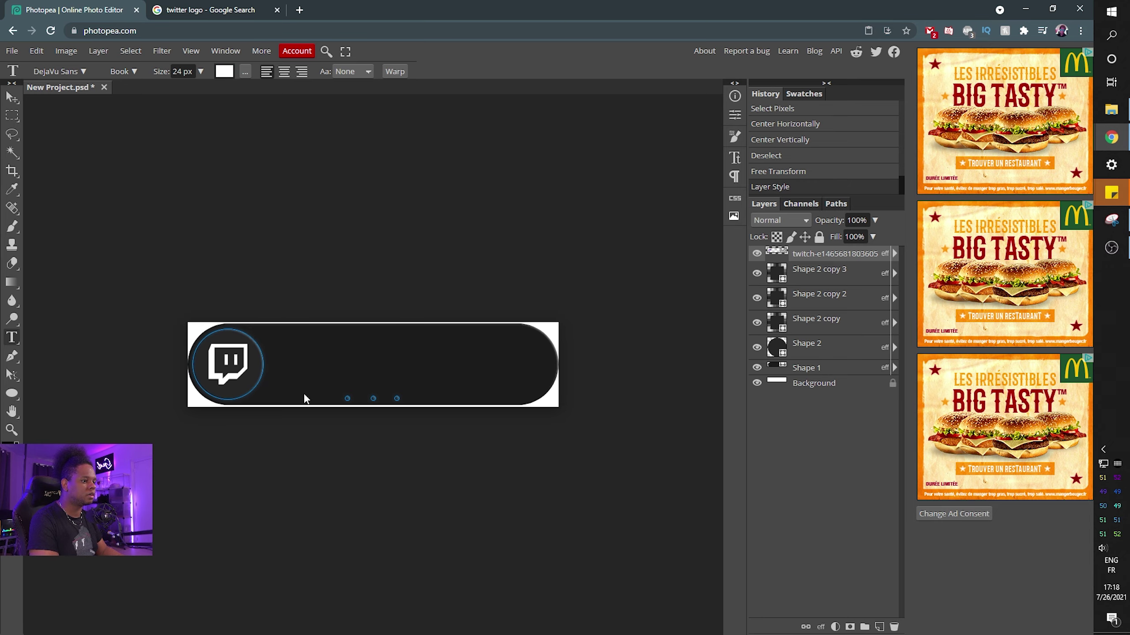
click(291, 375)
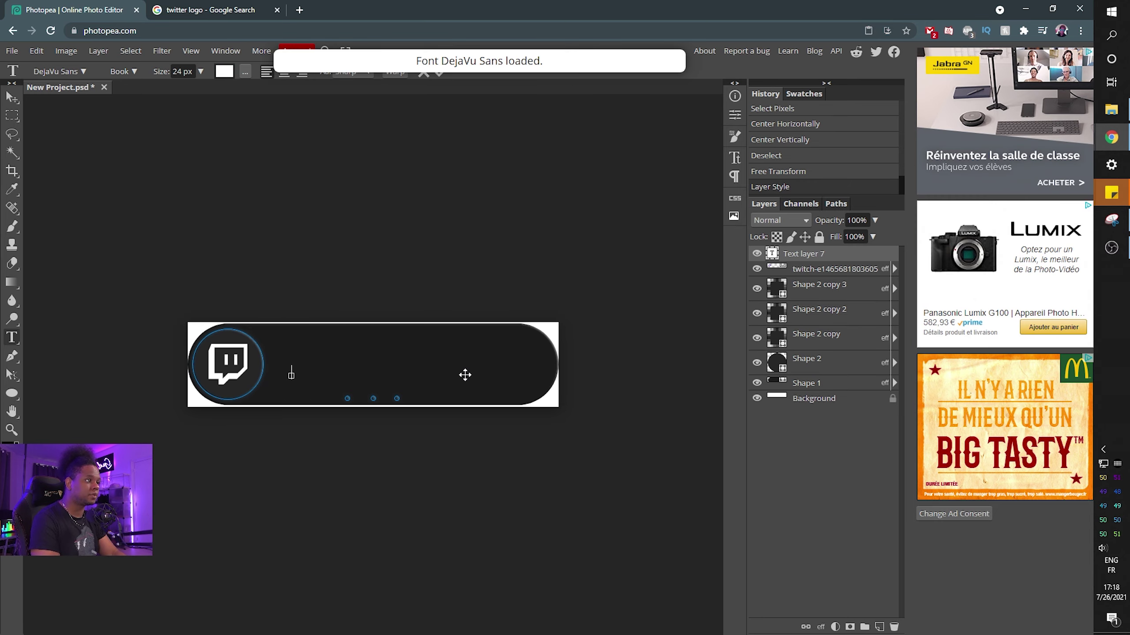
text(GAELLEVEL)
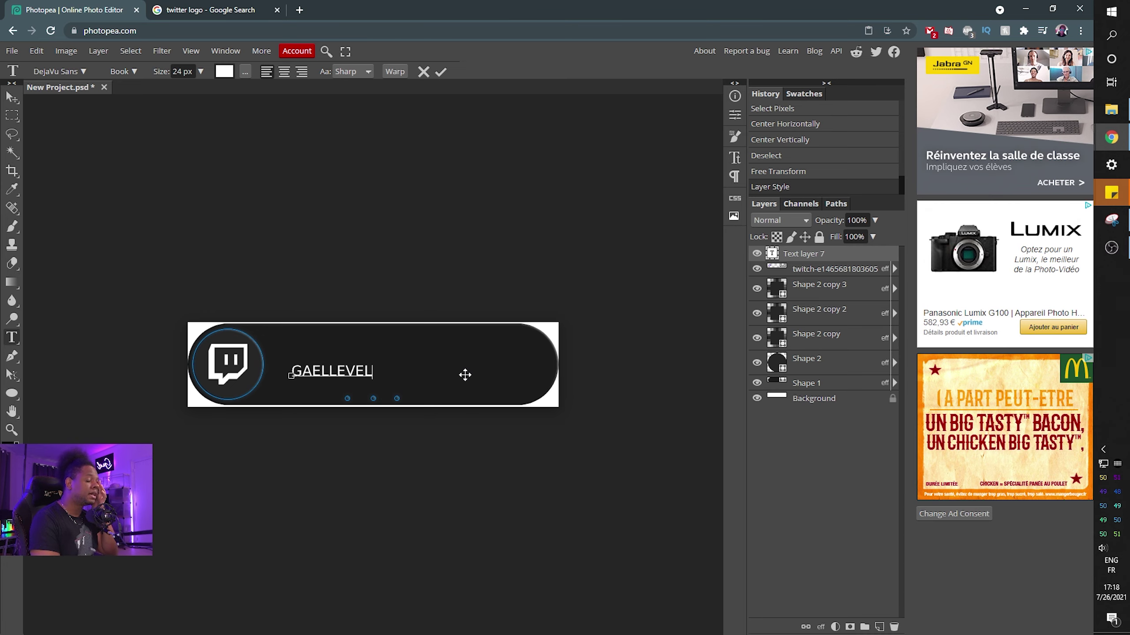
key(ctrl+a)
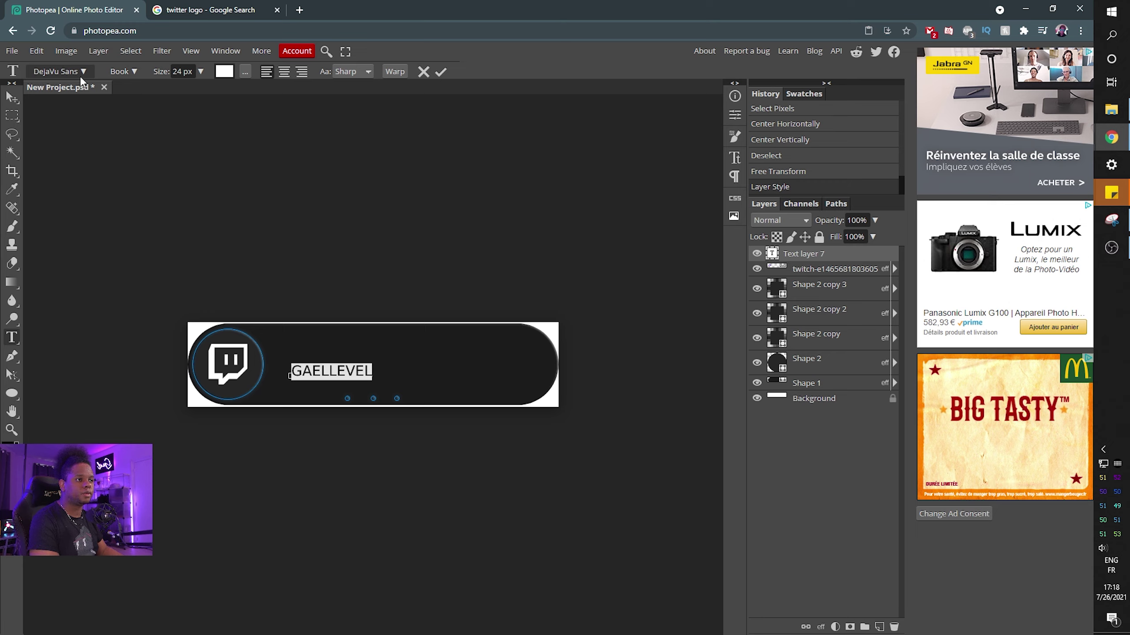
click(81, 72)
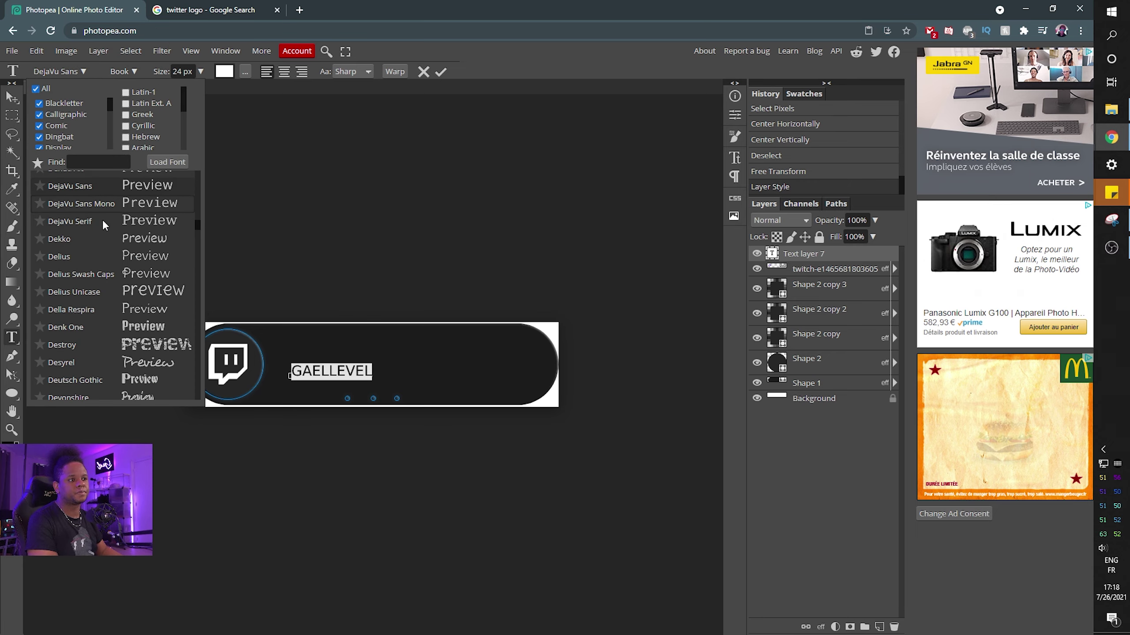
Switch the GAELLEVEL font to Do Hyeon and adjust its size to 71 px.
scroll(103, 219, down, 2)
click(103, 218)
scroll(176, 71, up, 10)
scroll(176, 71, down, 4)
scroll(180, 72, up, 8)
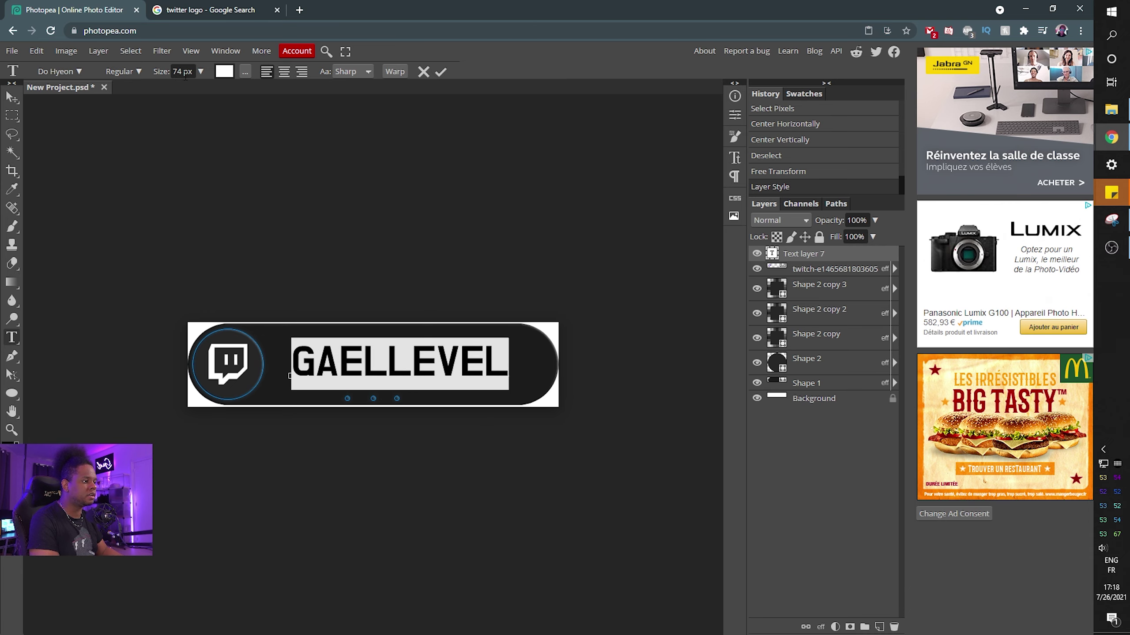
scroll(182, 72, down, 3)
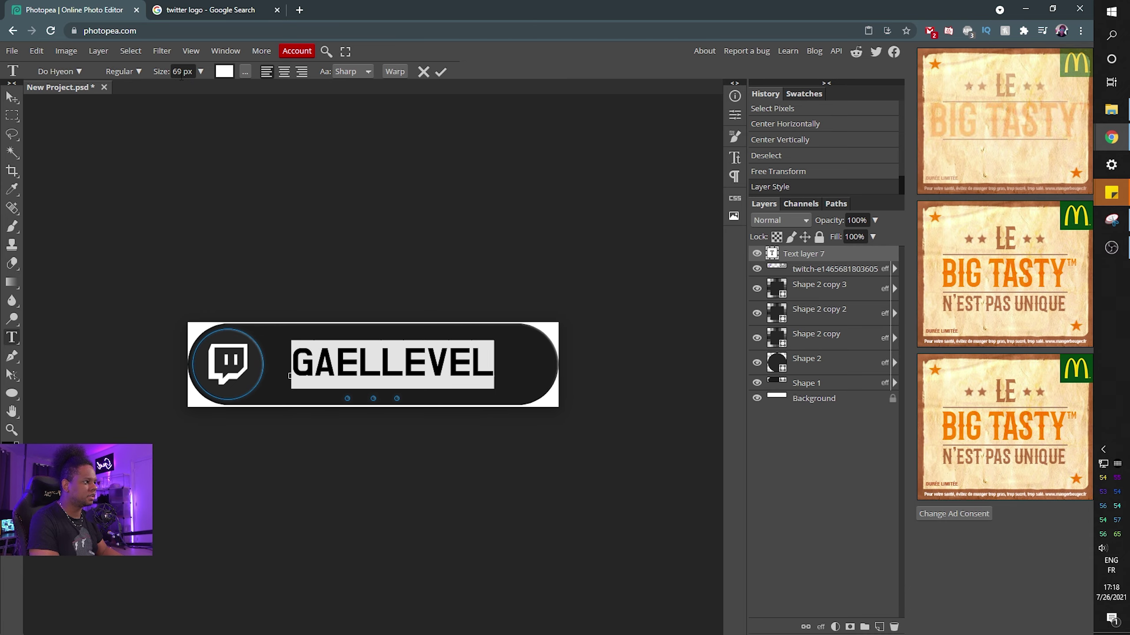
scroll(181, 75, up, 2)
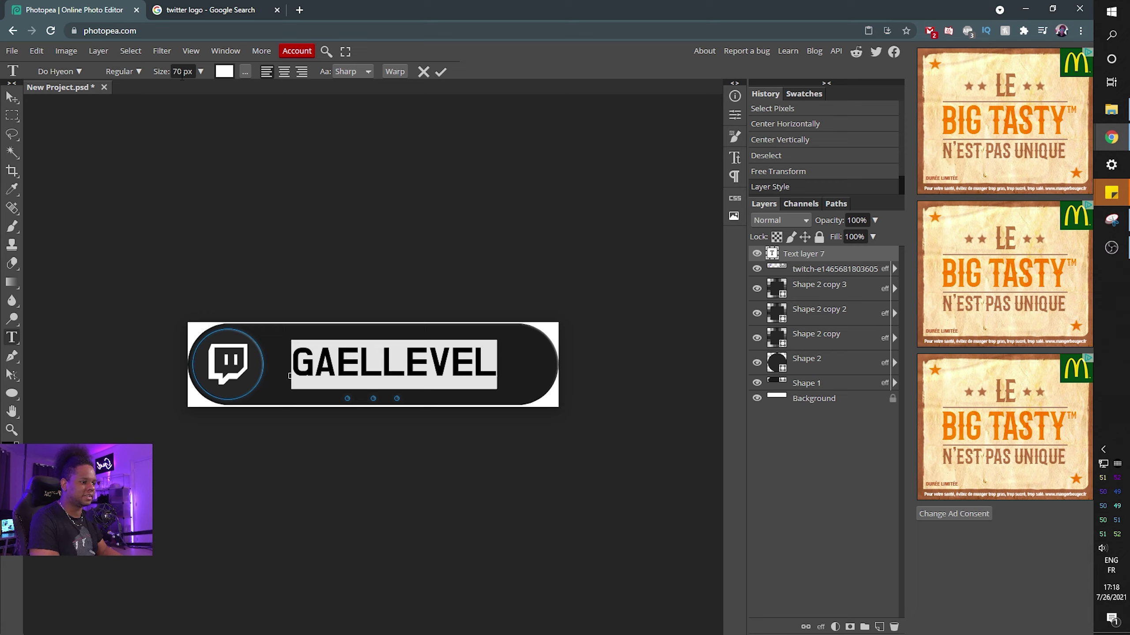
In the Character panel, set GAELLEVEL's tracking to 138% and size to 66 px.
click(226, 53)
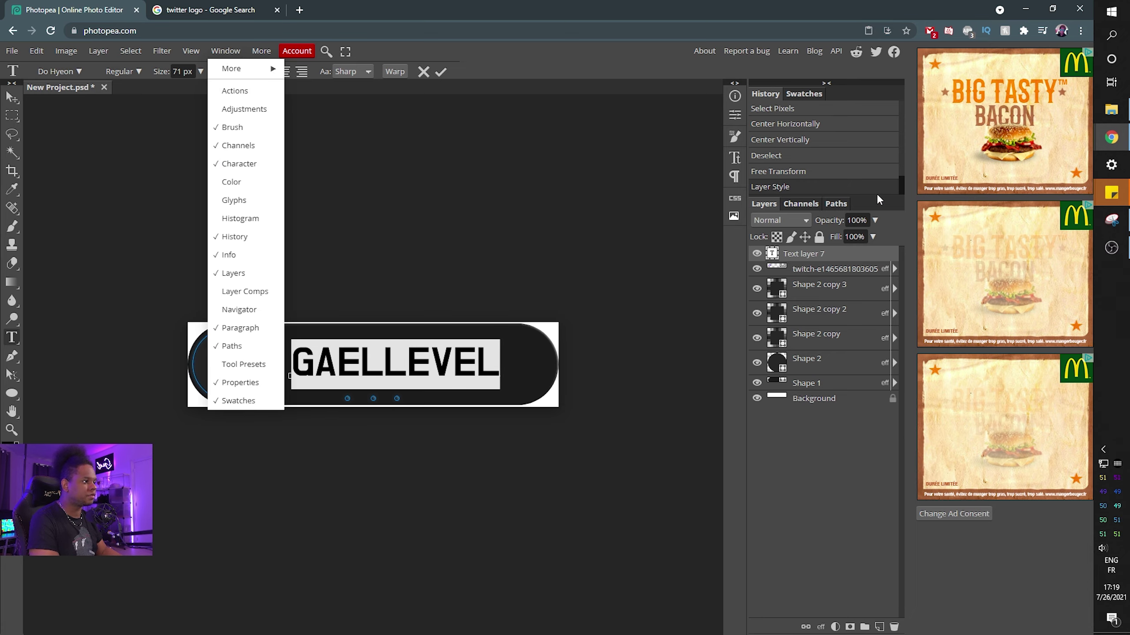
click(734, 157)
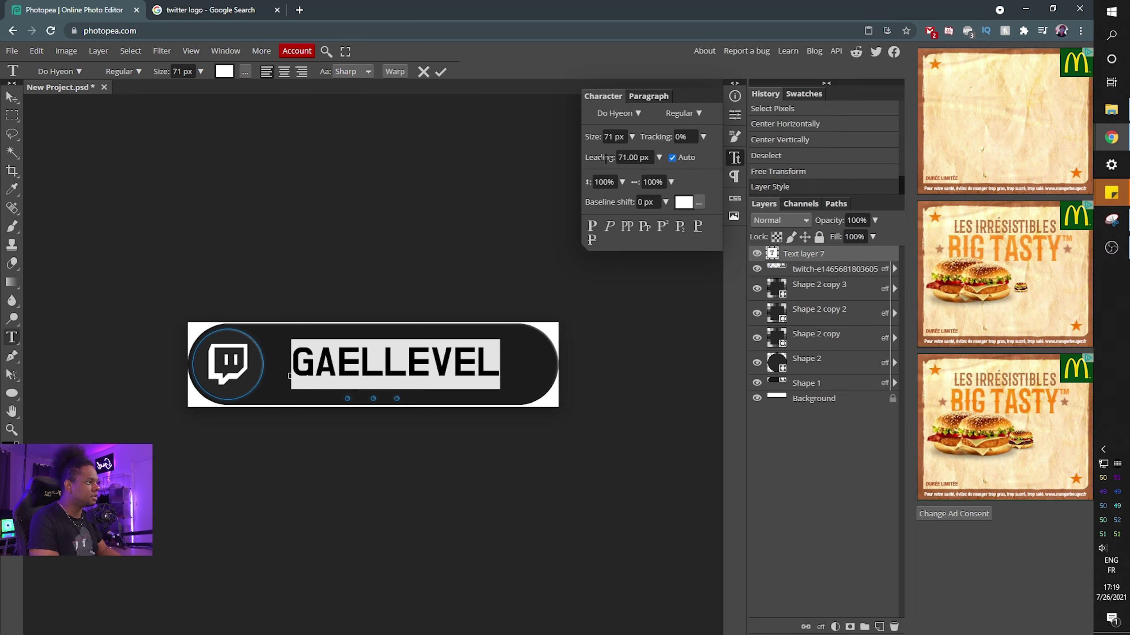
mouse_move(663, 137)
mouse_down()
mouse_move(693, 137)
mouse_move(664, 138)
mouse_up()
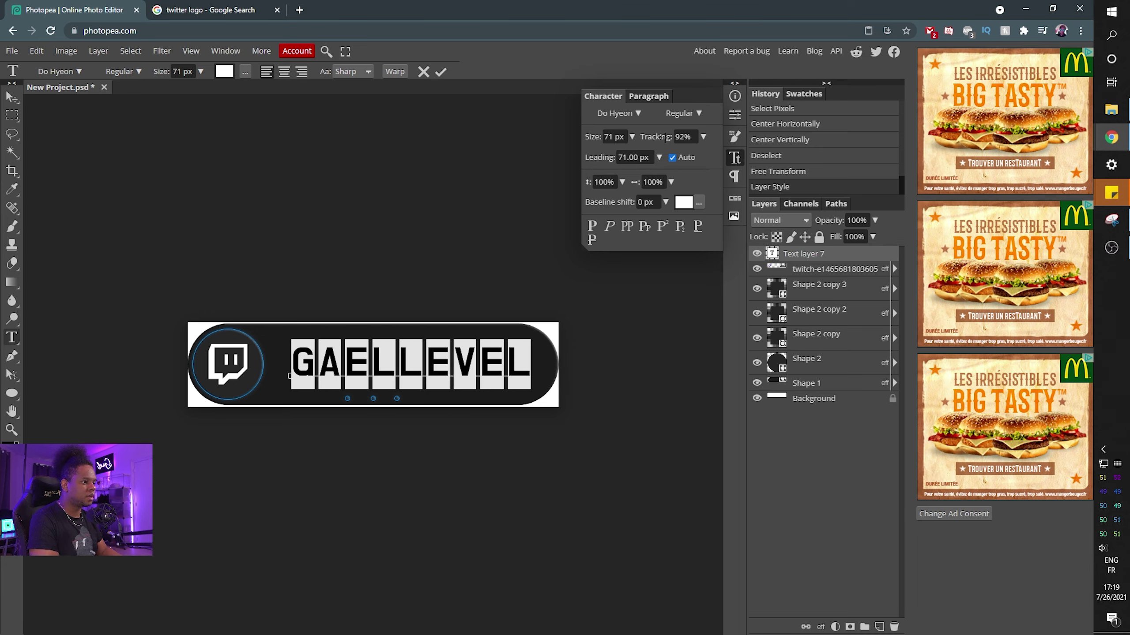
drag(664, 138, 664, 138)
drag(595, 137, 595, 136)
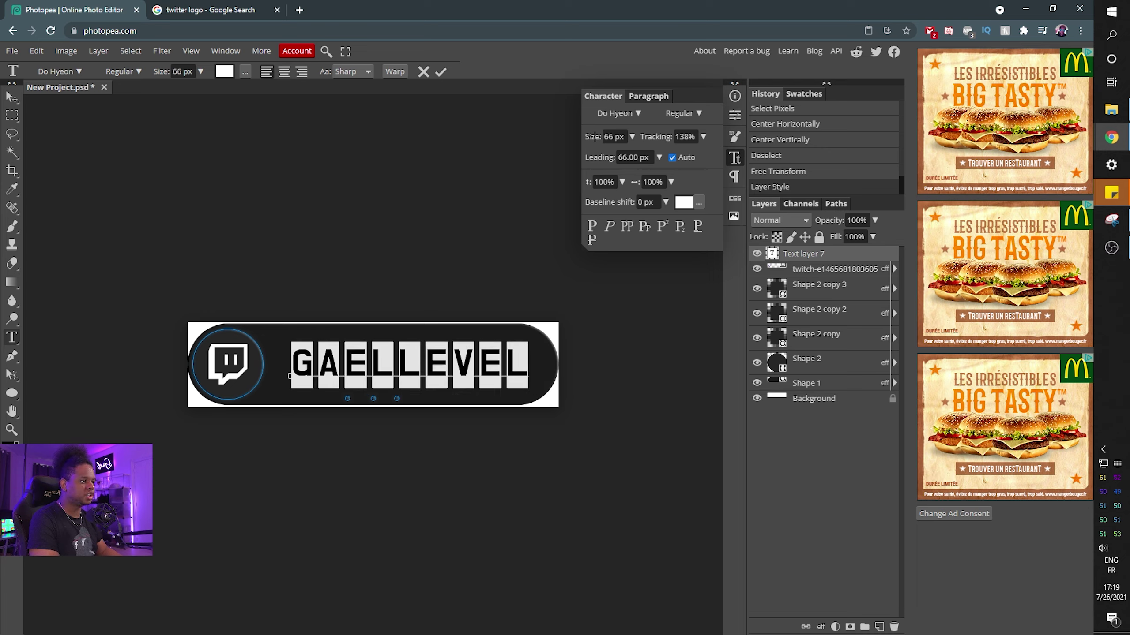
Centre-align GAELLEVEL, move it clear of the Twitch circle, and commit the text.
drag(429, 280, 420, 281)
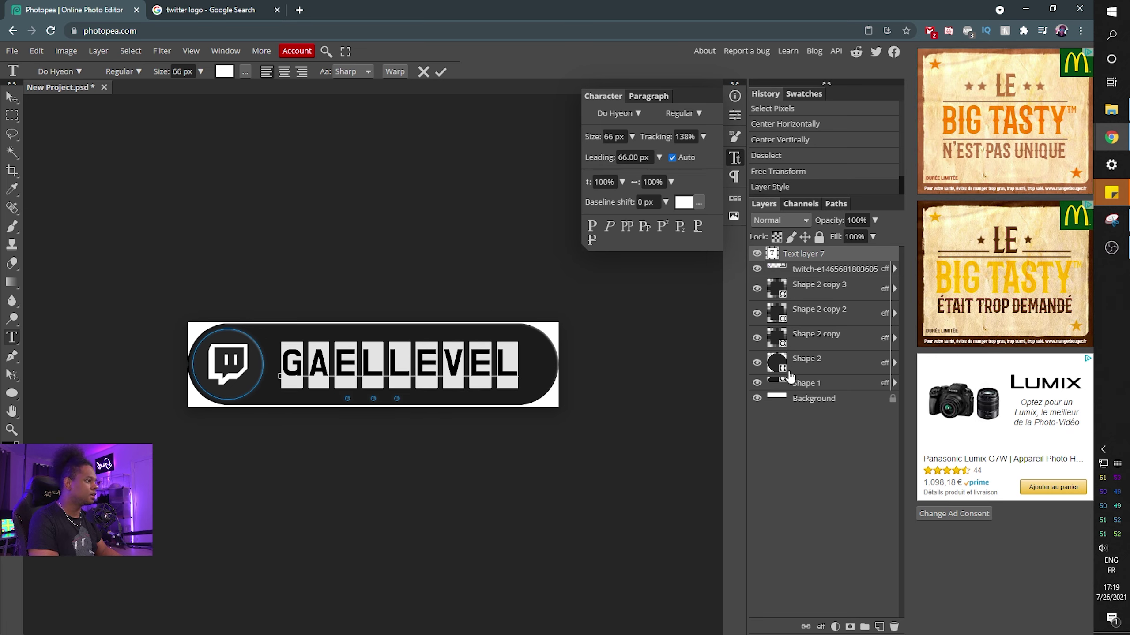
click(640, 94)
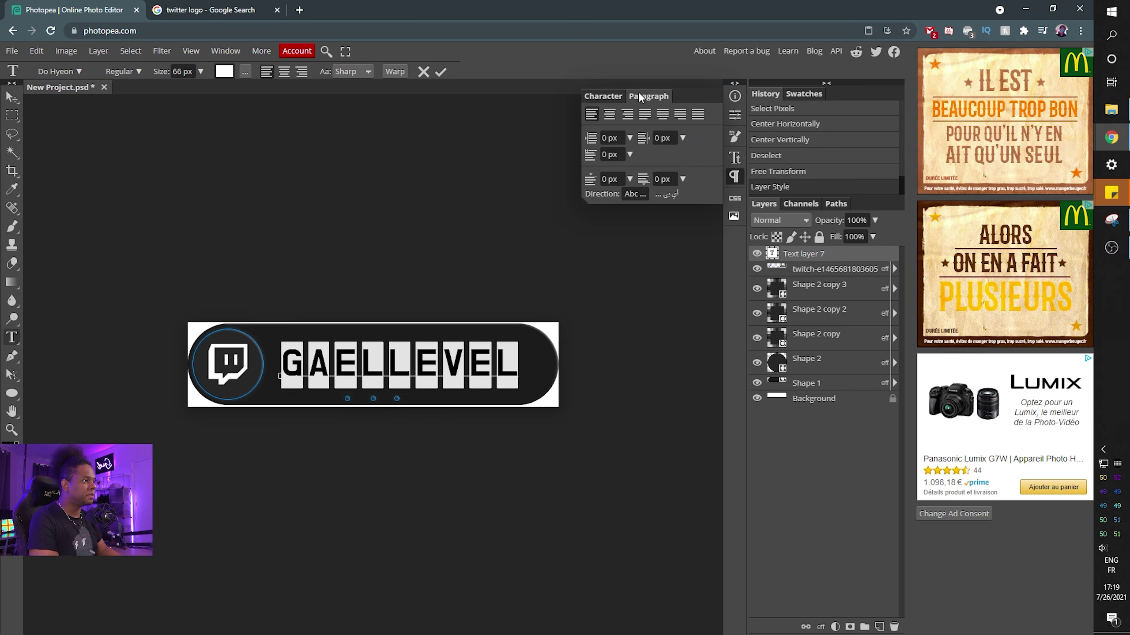
click(609, 114)
drag(263, 284, 384, 285)
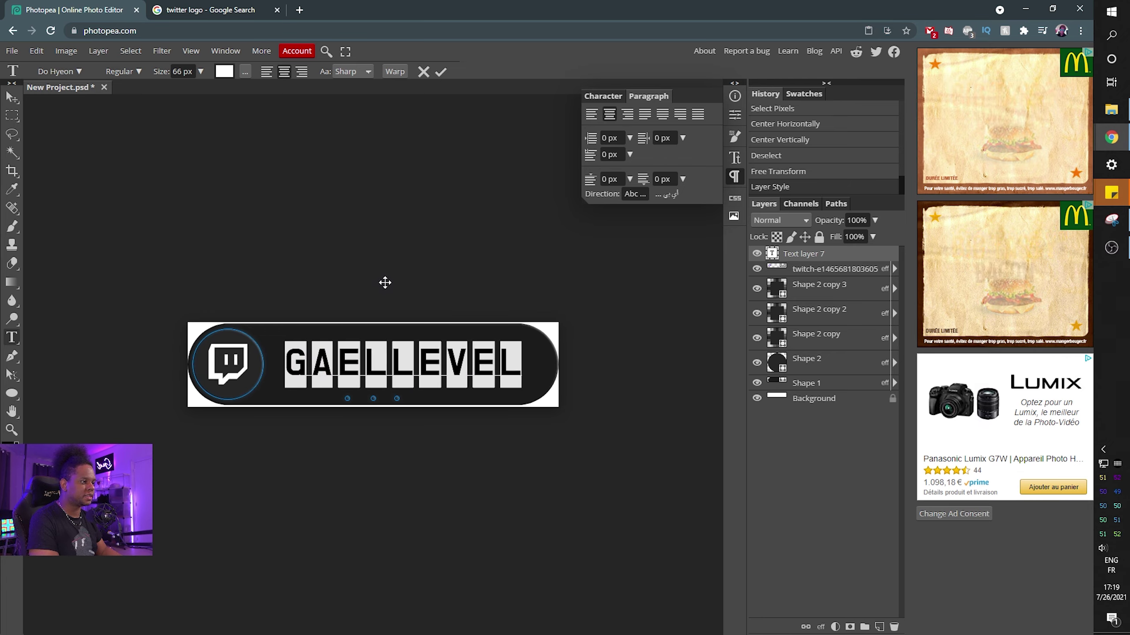
click(824, 472)
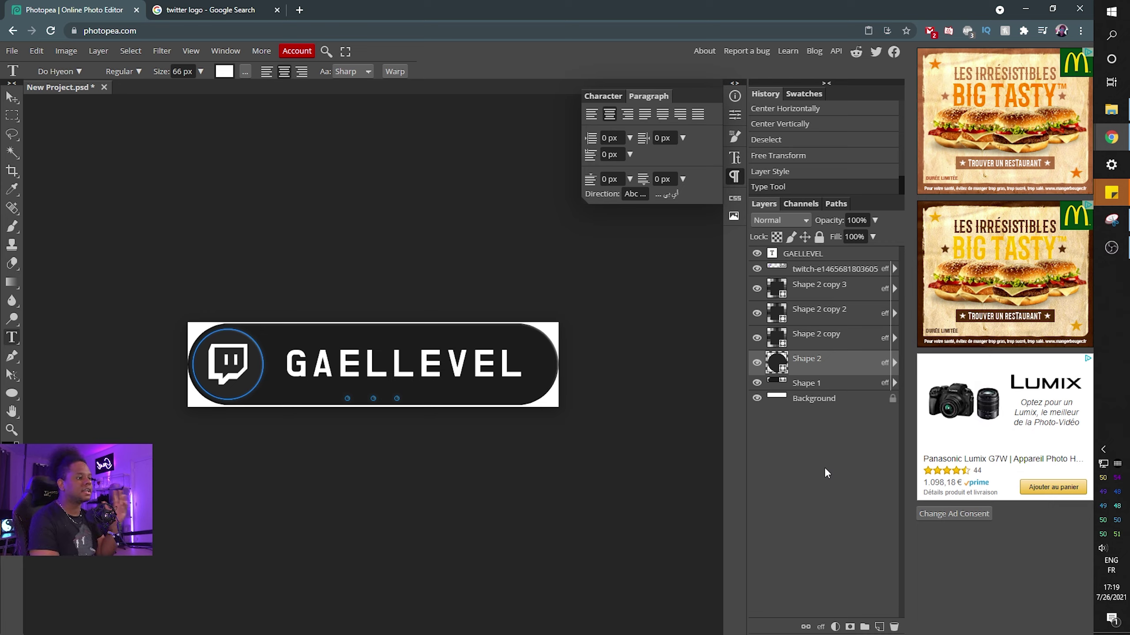
Copy Shape 2 copy 3's bevel, stroke, inner and outer glow effects onto the GAELLEVEL layer.
click(895, 269)
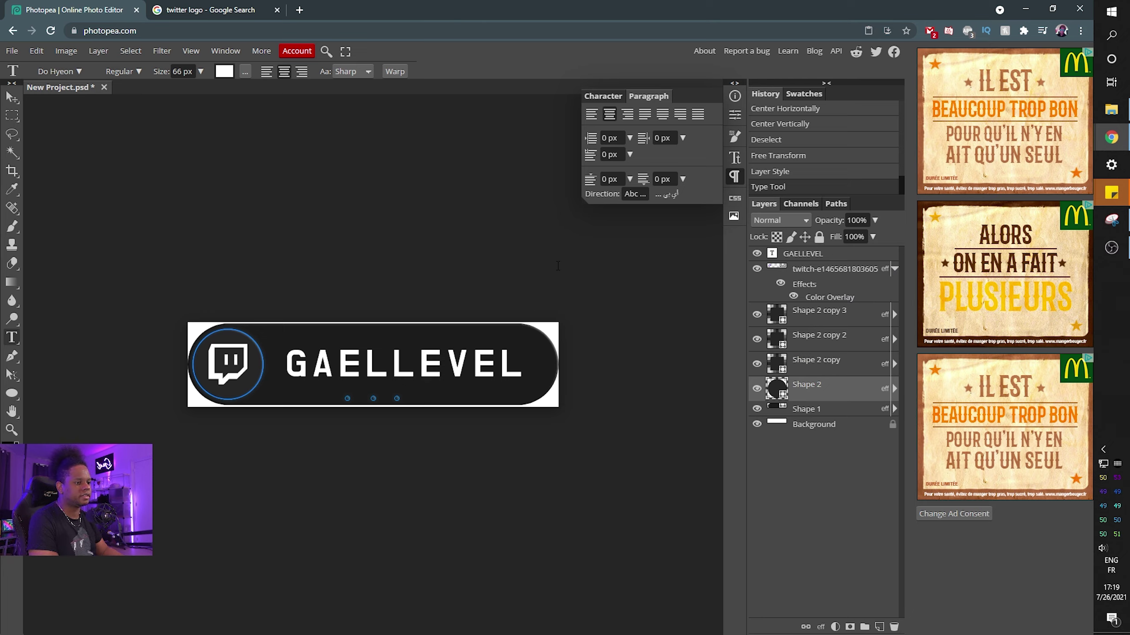
click(818, 254)
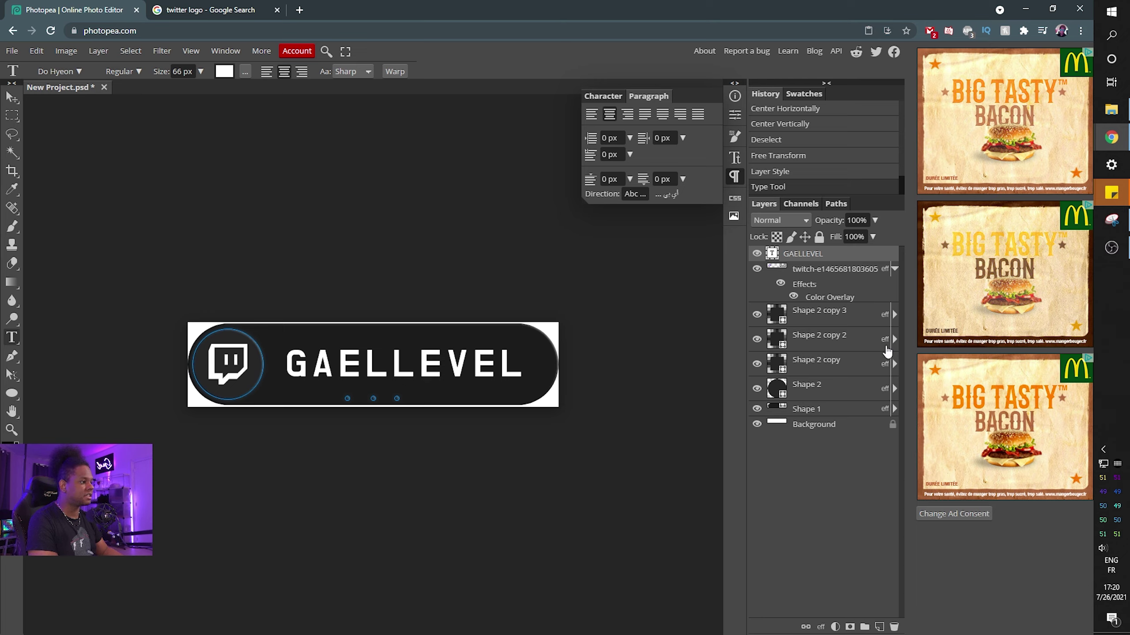
click(895, 314)
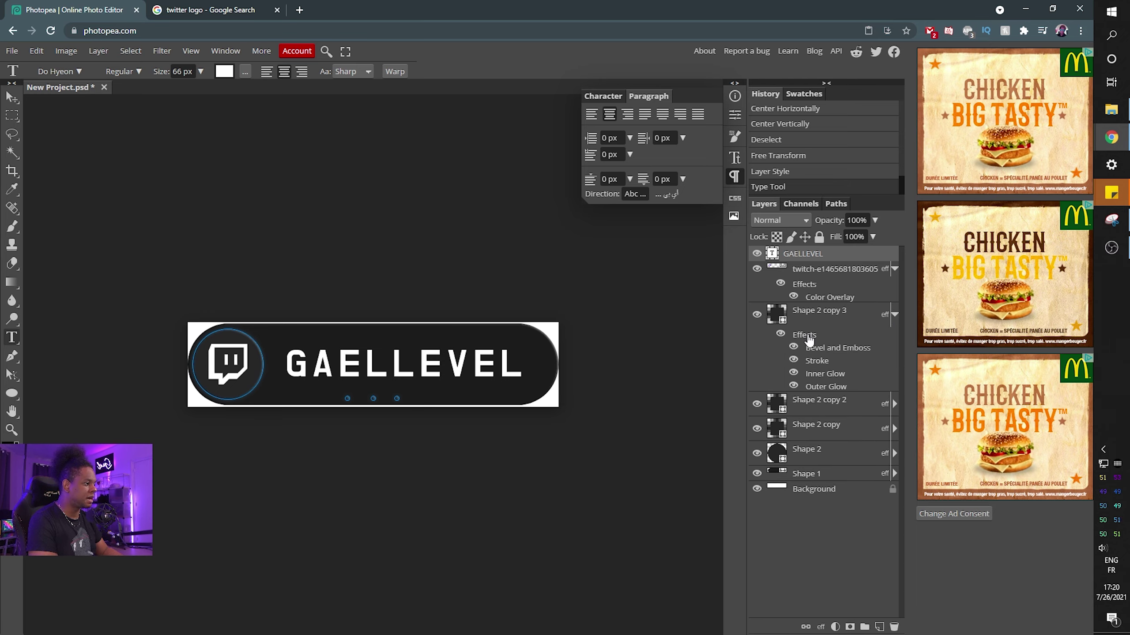
drag(808, 340, 800, 253)
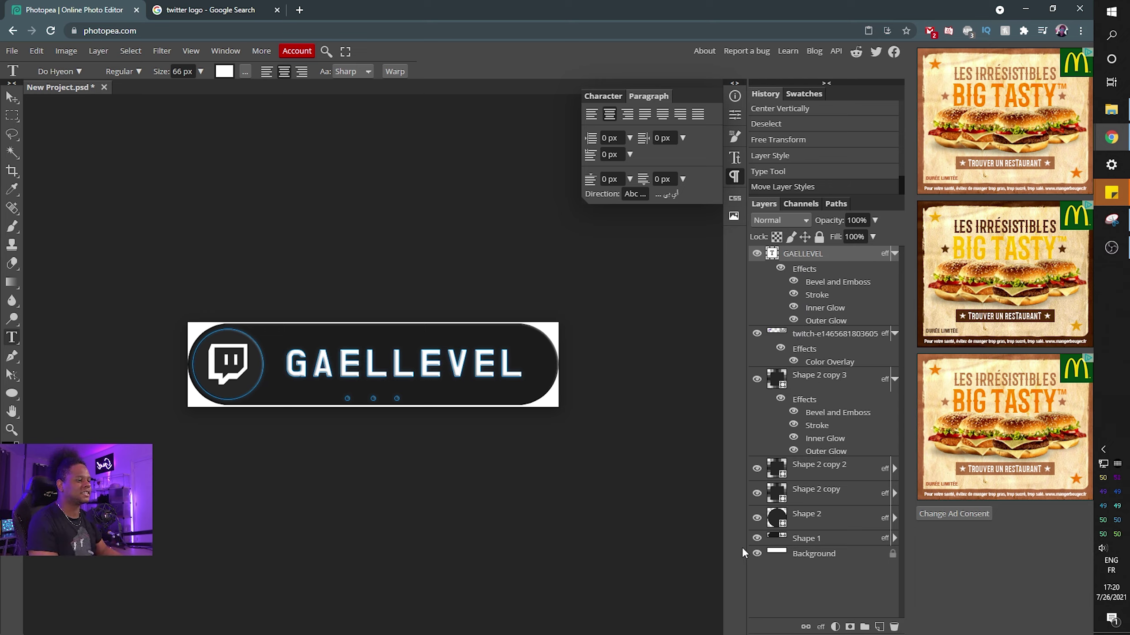
click(805, 541)
Add a layer above Shape 1, load the banner selection, and set a large soft brush to 3% opacity.
click(879, 626)
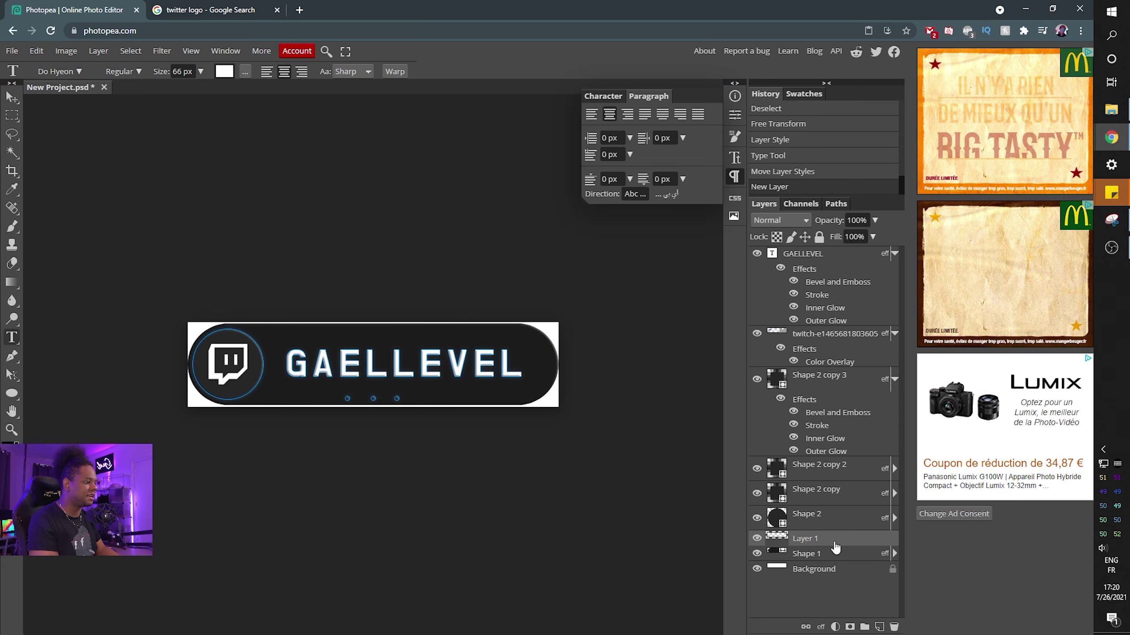
ctrl+click(776, 553)
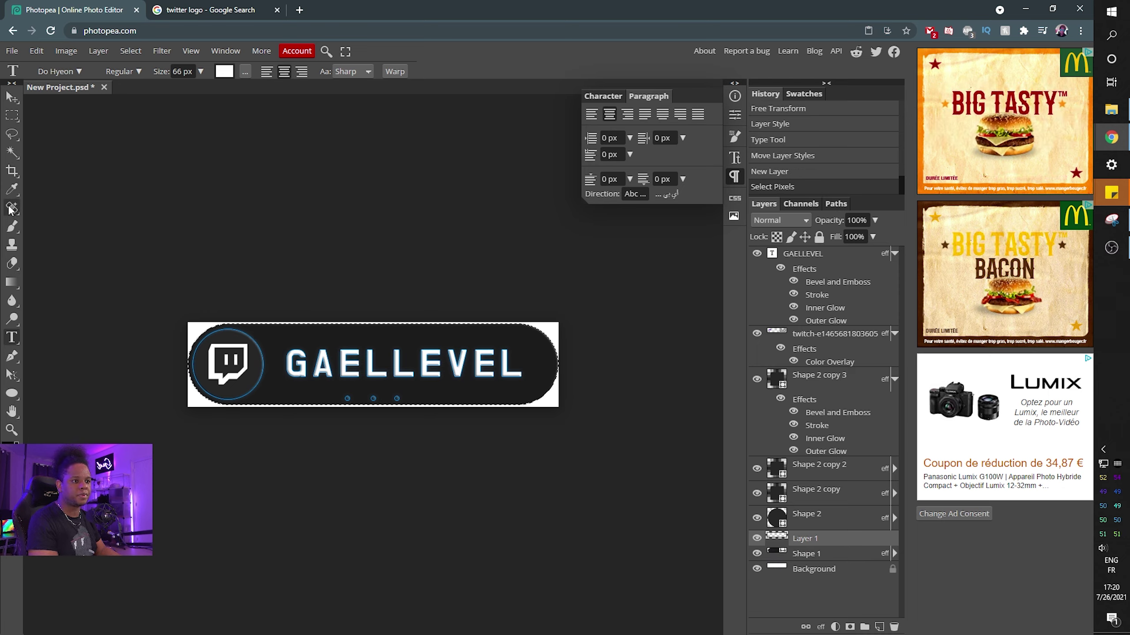
click(12, 226)
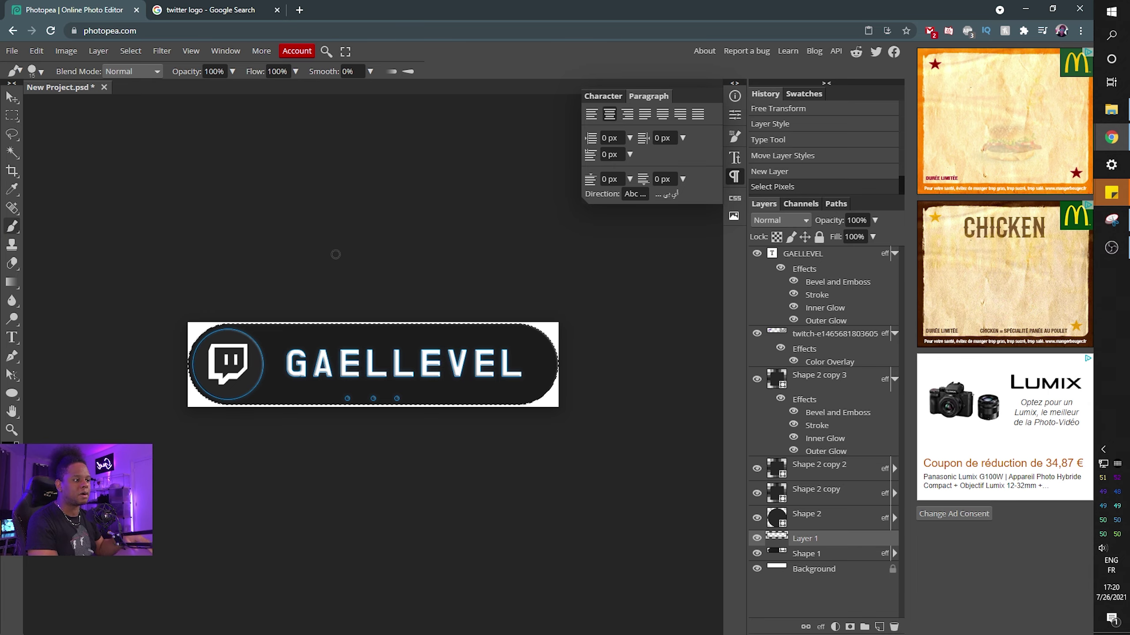
drag(199, 159, 211, 153)
click(285, 295)
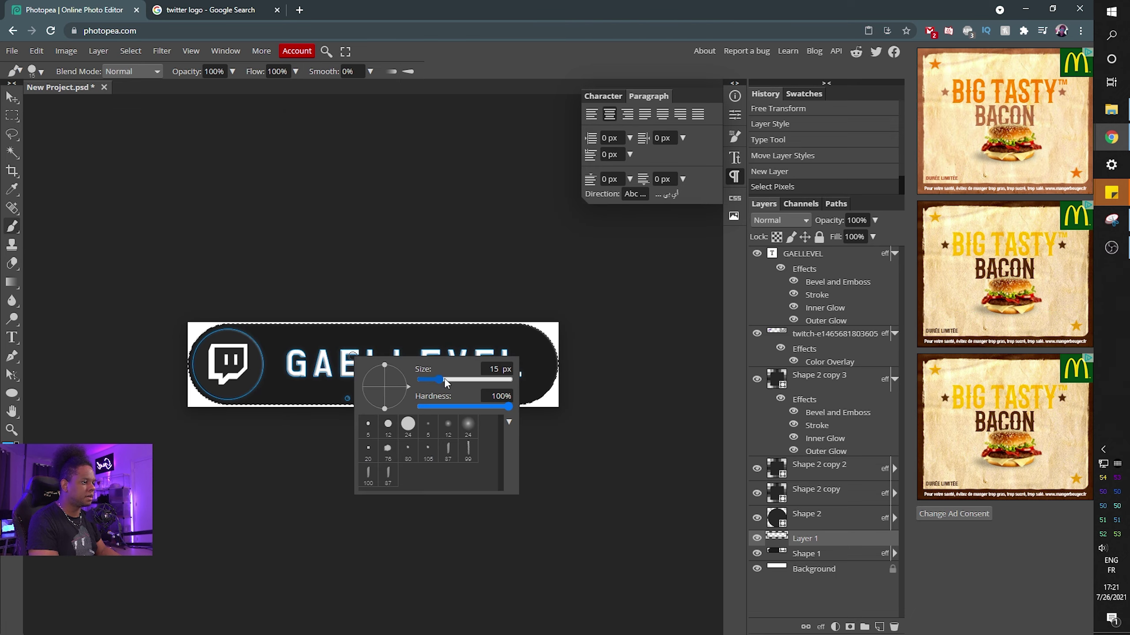
mouse_move(445, 379)
mouse_down()
mouse_move(458, 379)
mouse_move(421, 406)
mouse_move(497, 381)
mouse_up()
click(232, 72)
drag(200, 95, 179, 91)
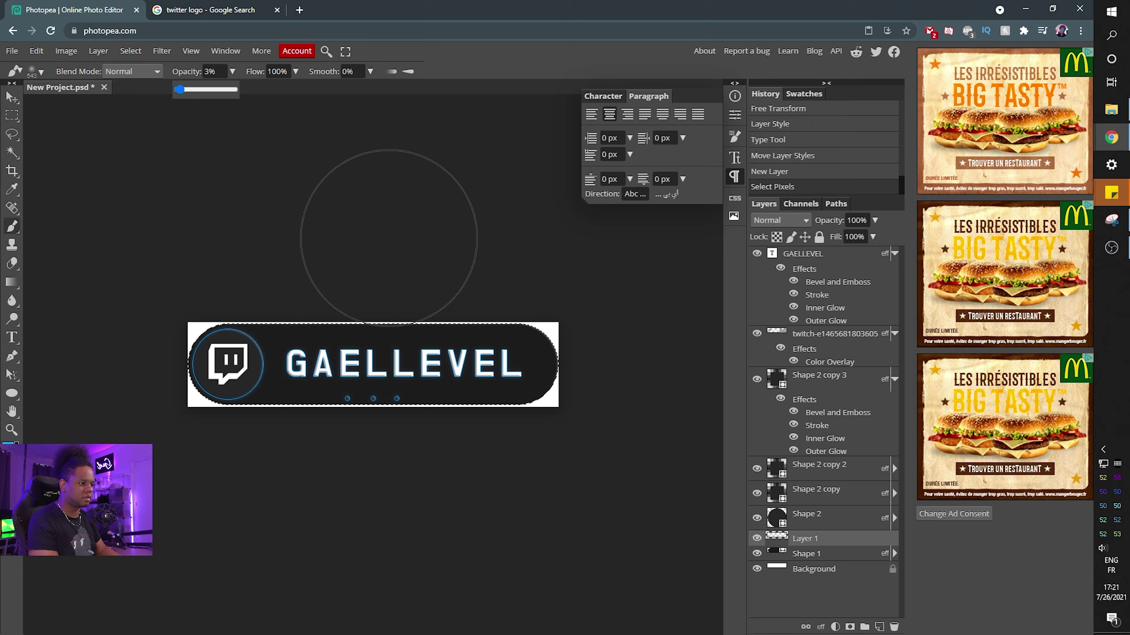
Paint faint dabs across the banner's middle, then deselect.
click(386, 244)
click(391, 207)
click(397, 217)
click(403, 227)
click(378, 253)
click(381, 278)
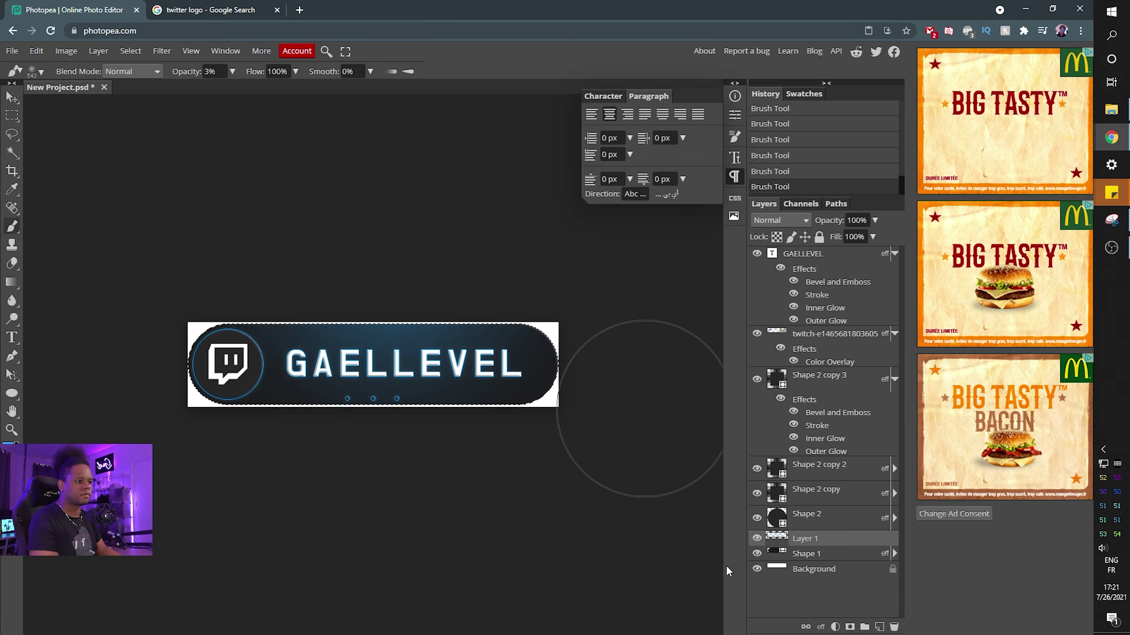
click(11, 101)
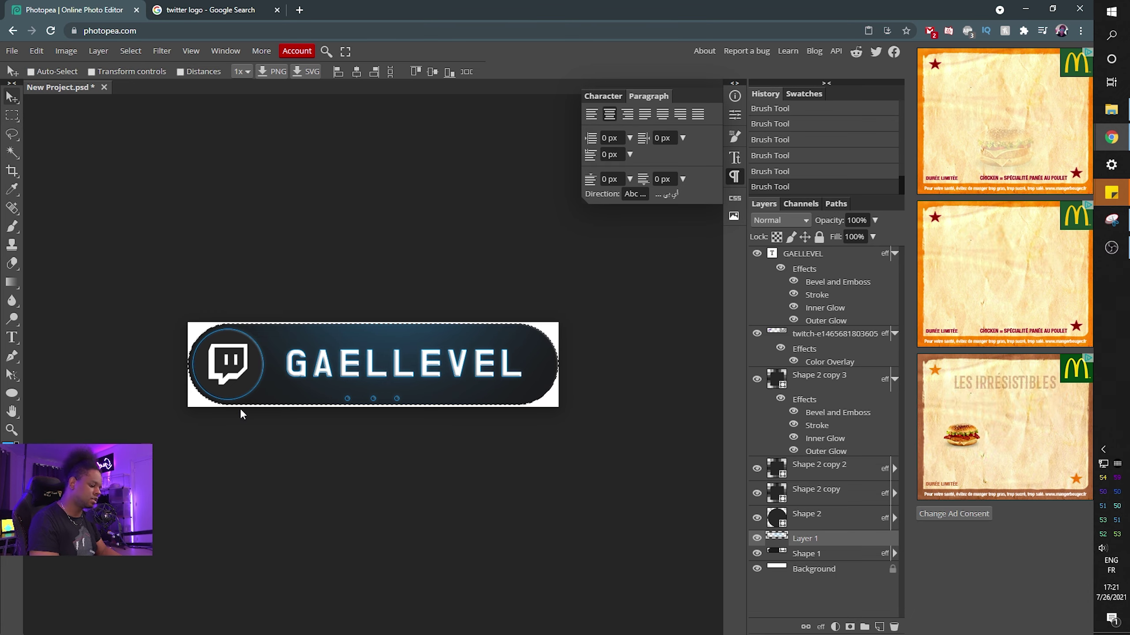
key(ctrl+d)
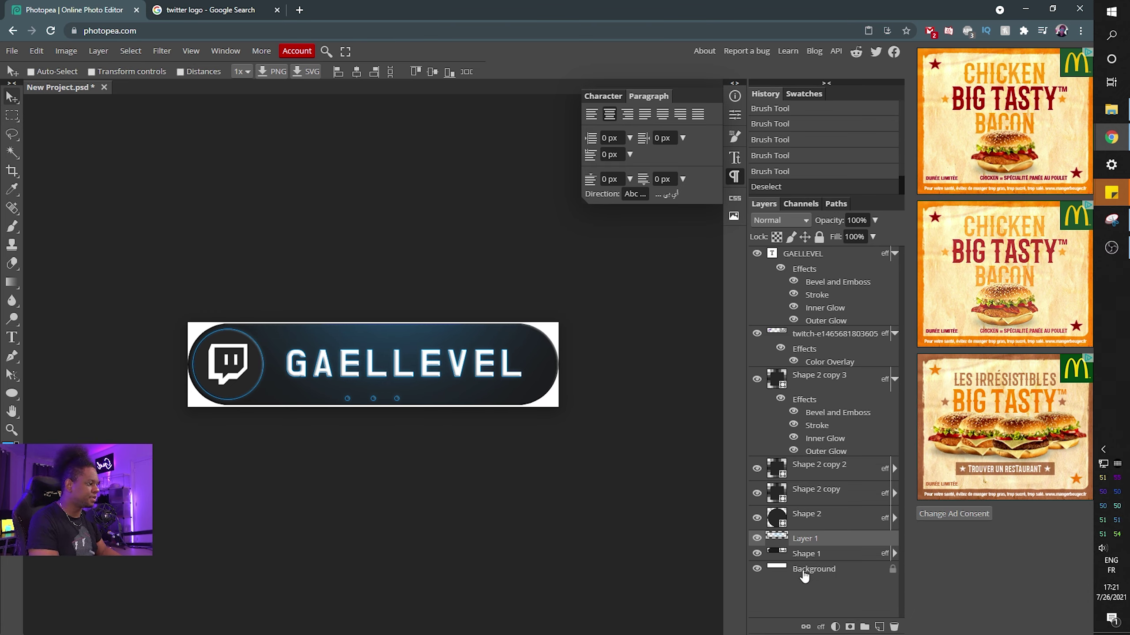
Lower Layer 1's opacity to 57%.
click(873, 221)
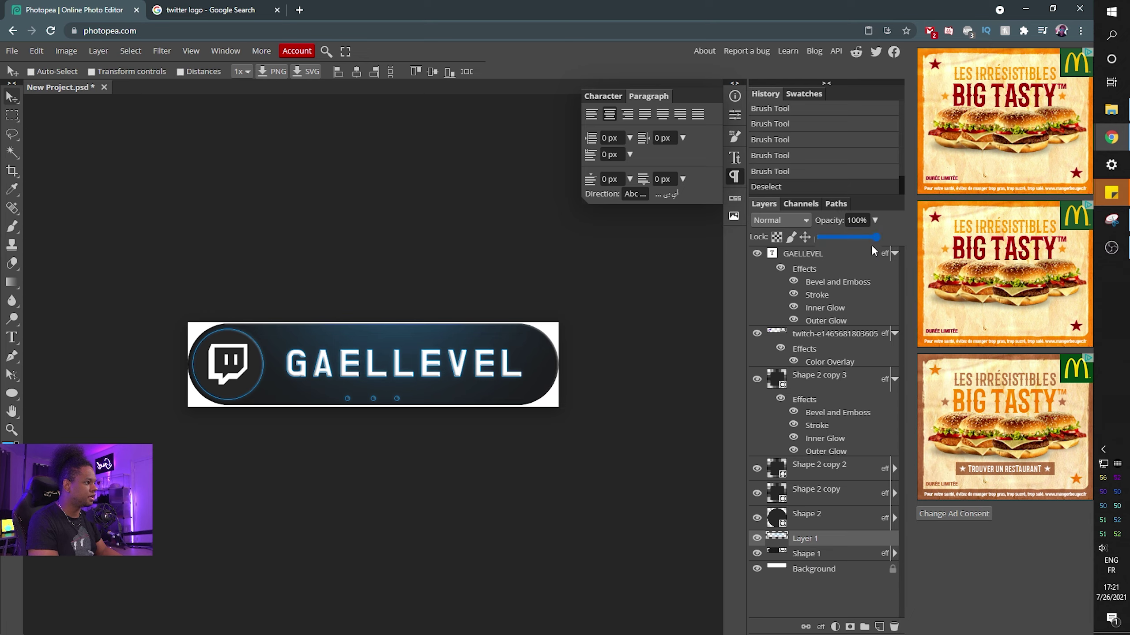
drag(875, 237, 841, 247)
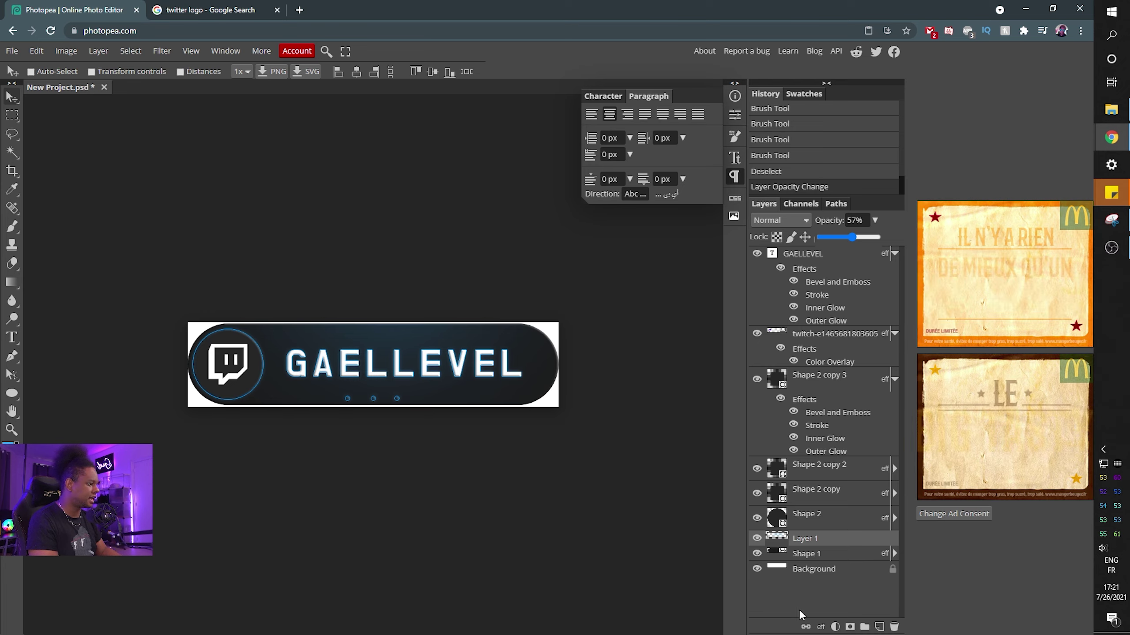
click(781, 581)
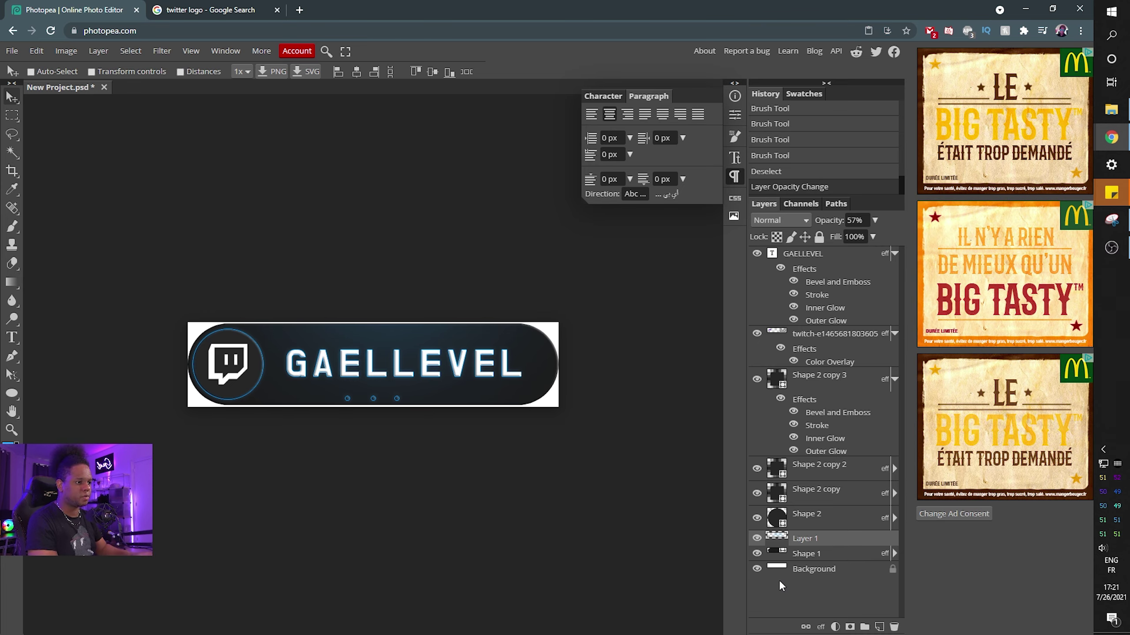
Collapse Shape 2 copy 3's effects and hide the white Background layer.
click(894, 379)
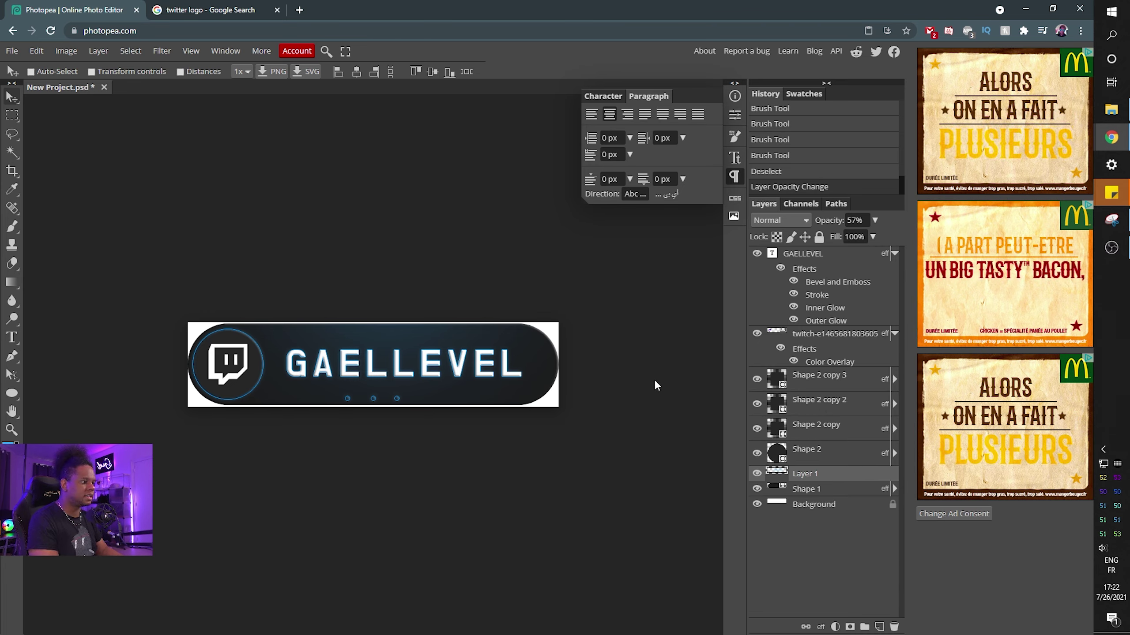
click(756, 504)
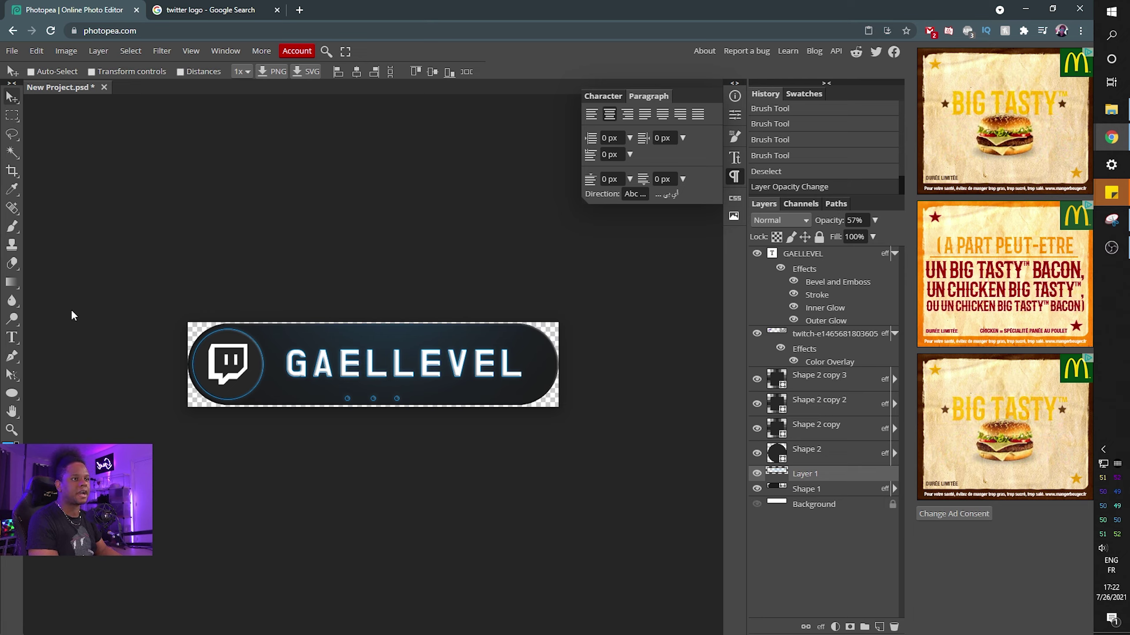
click(11, 51)
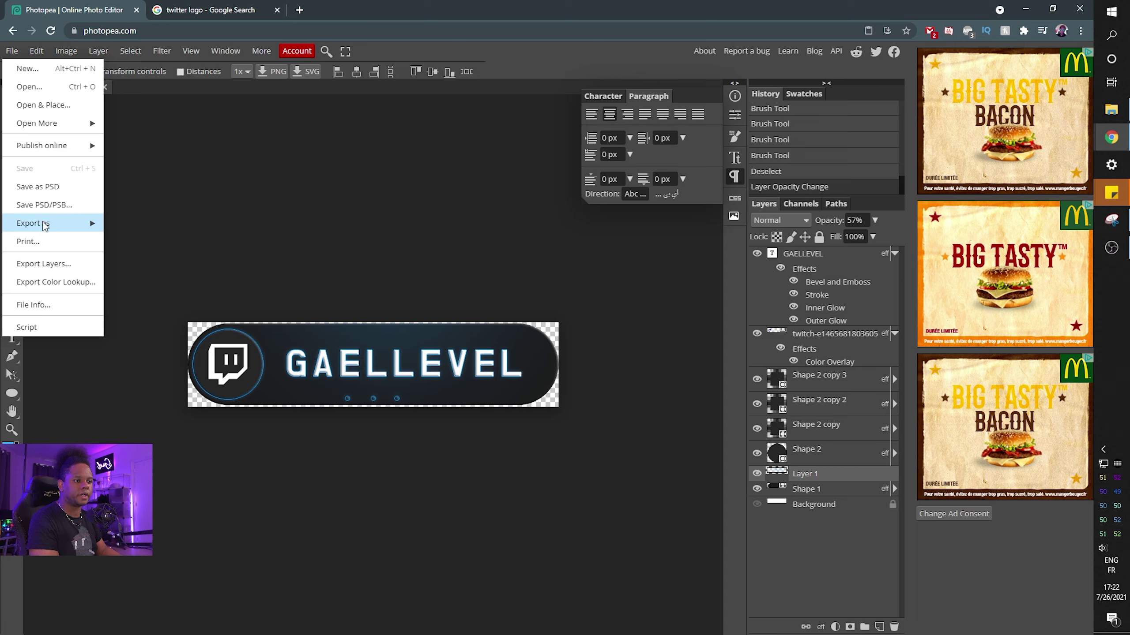
Export the banner as the PNG ex Twitch.png and open the downloaded file.
mouse_move(44, 224)
click(145, 225)
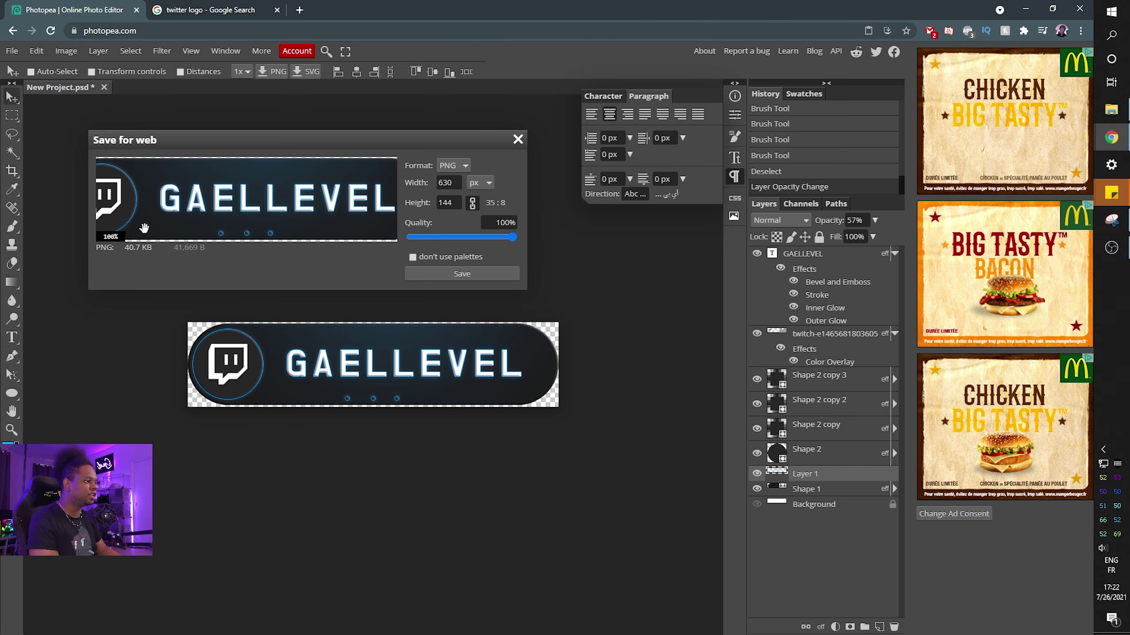
drag(307, 148, 335, 173)
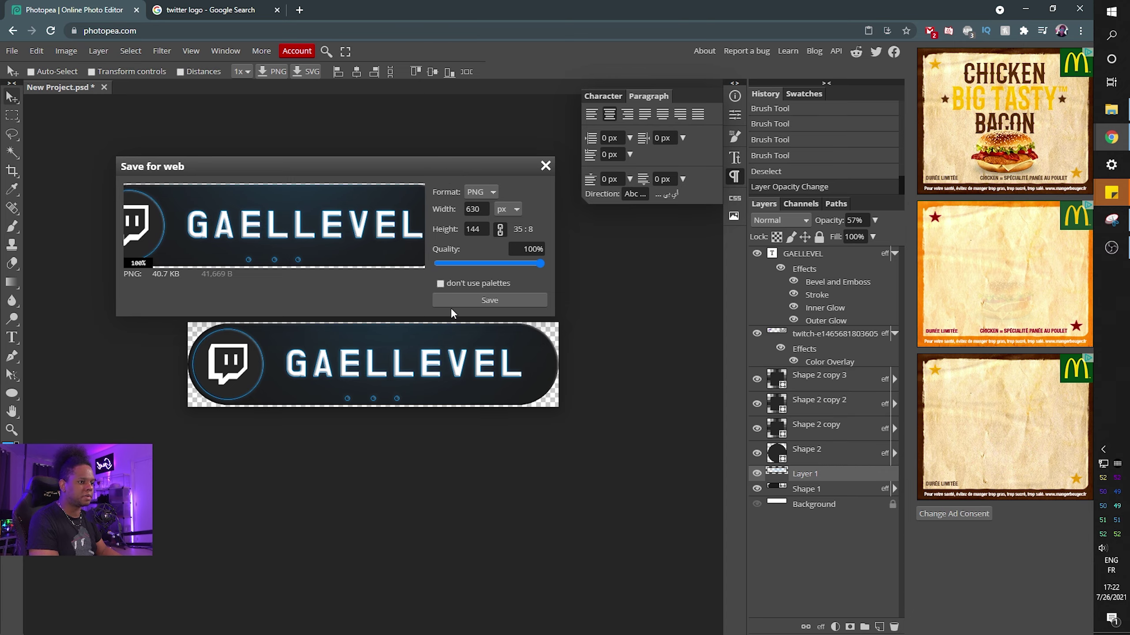
click(468, 299)
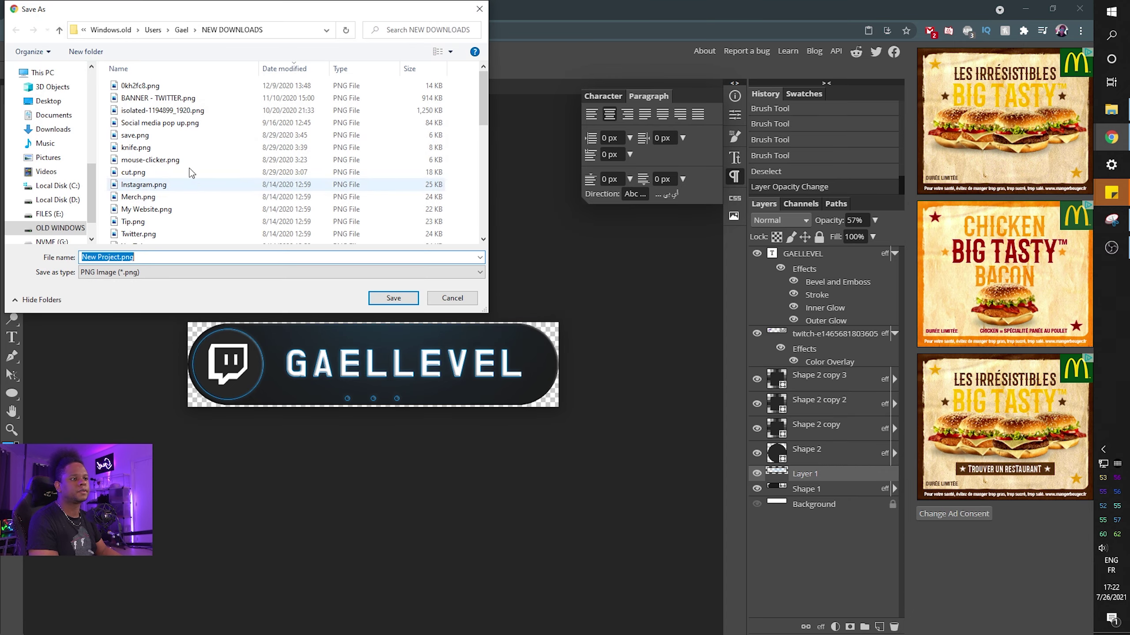
key(Return)
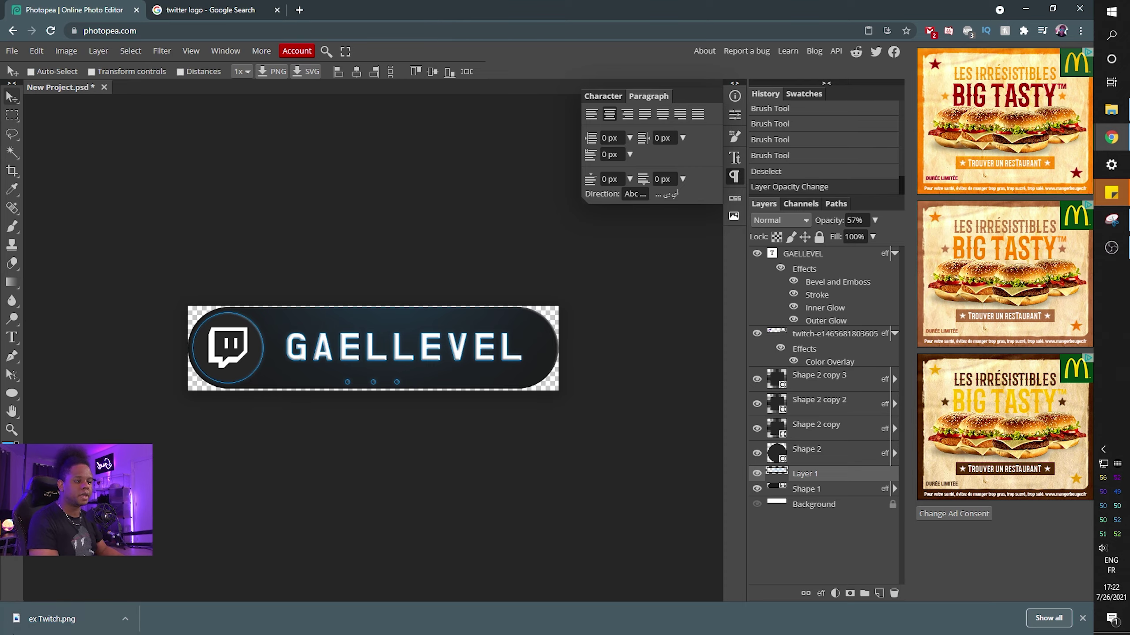
click(43, 618)
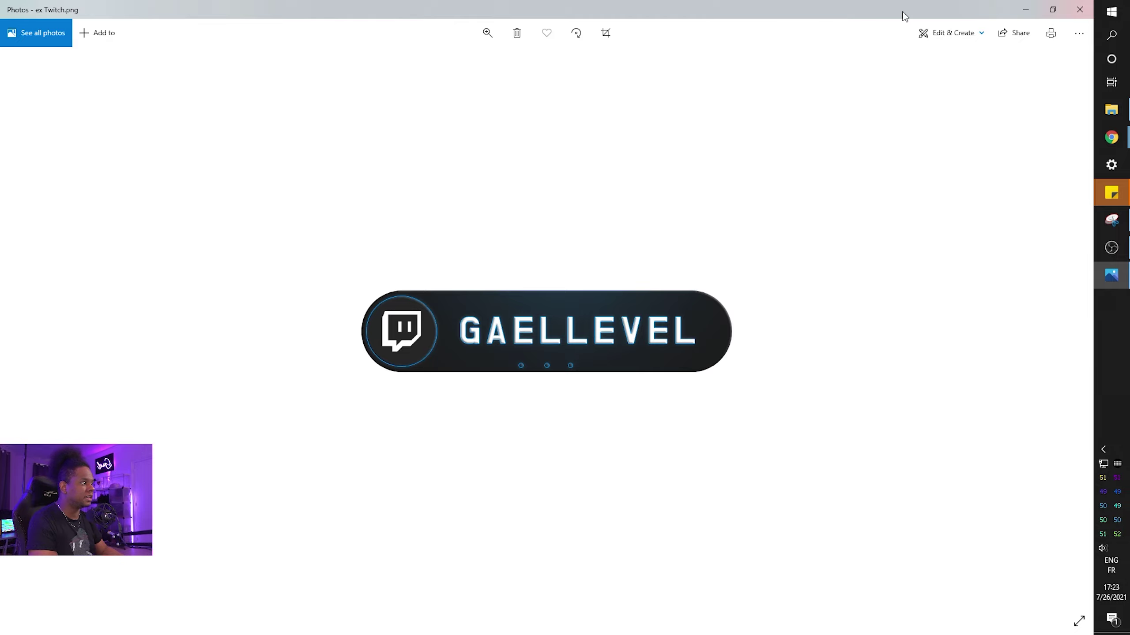
Hide the Twitch logo, commit the placed TikTok logo, and open a new browser tab.
click(1078, 11)
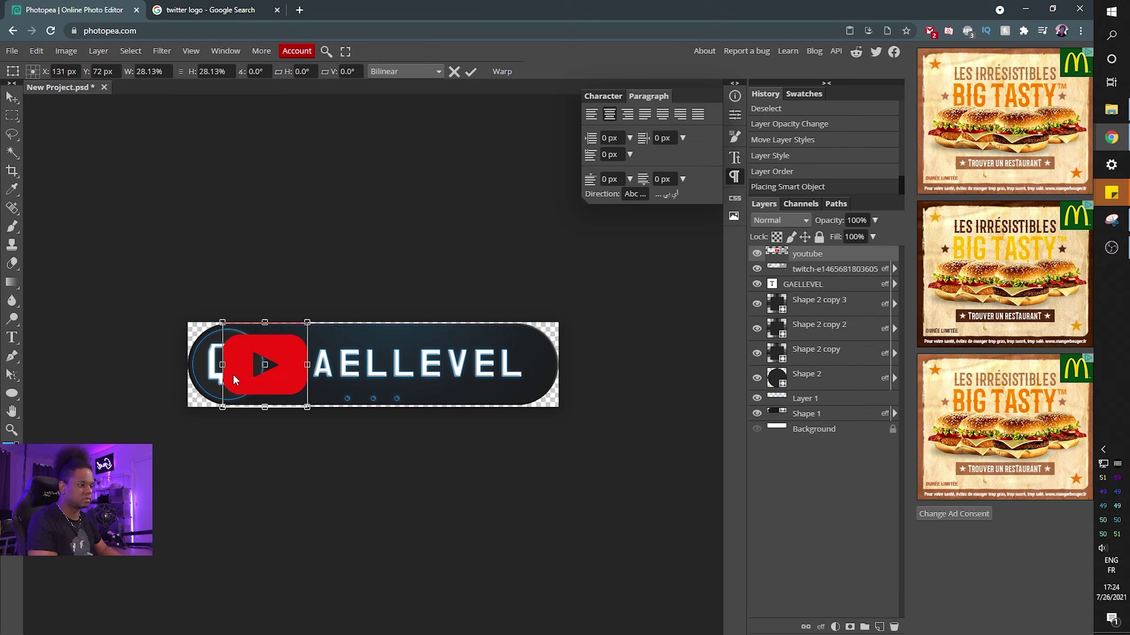
click(756, 346)
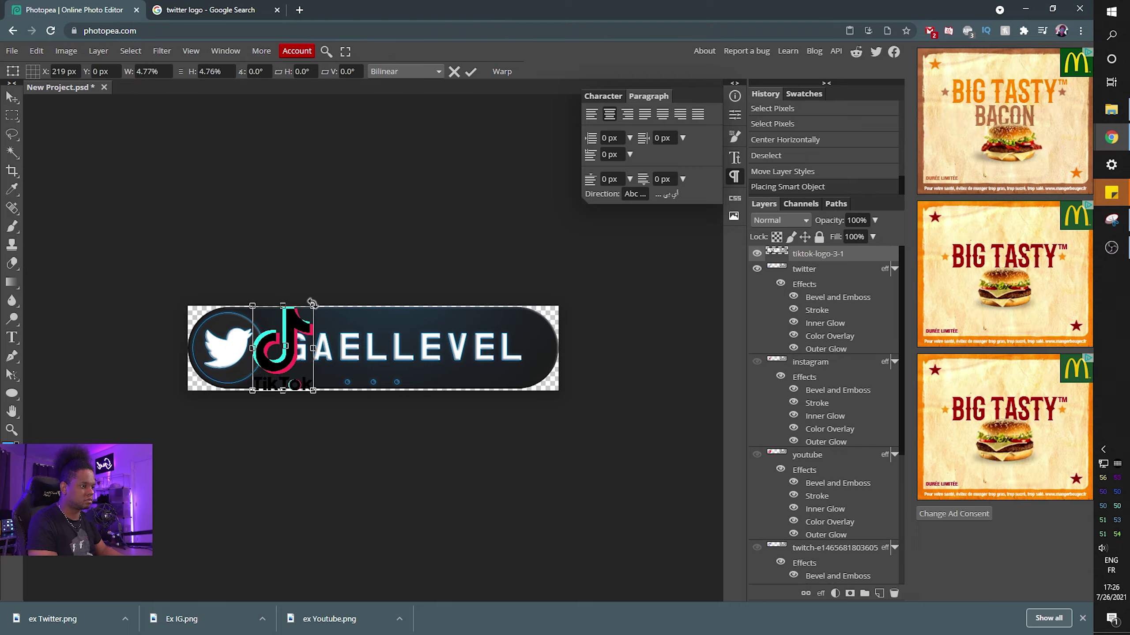
click(12, 50)
mouse_move(42, 156)
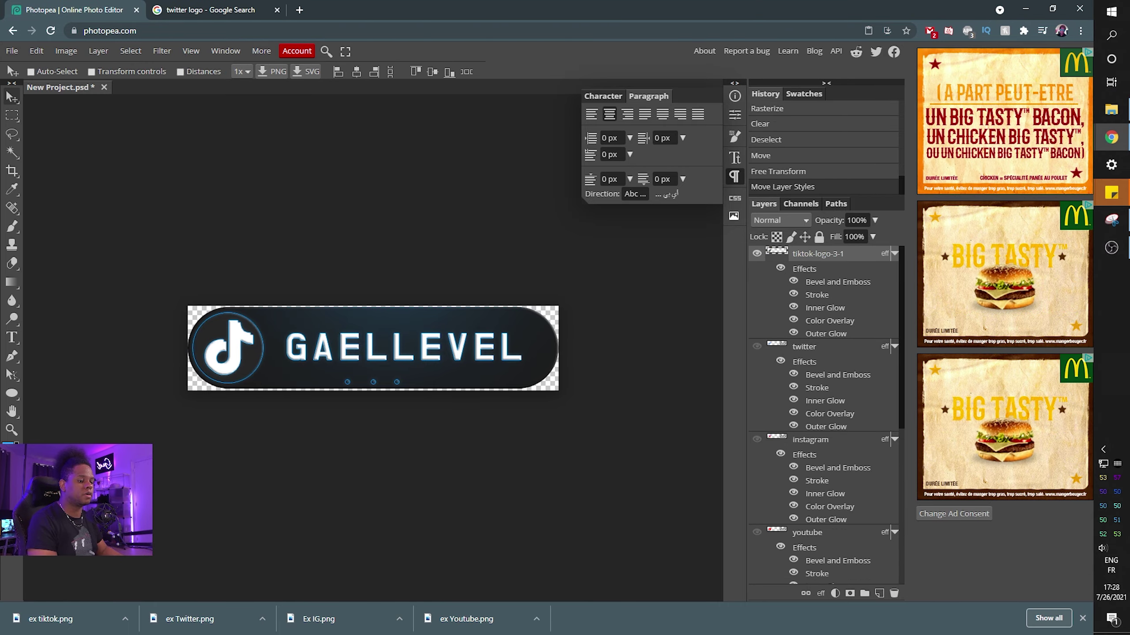
click(304, 10)
Load streamlabs.com, open its Dashboard, then start entering a new address.
text(stream)
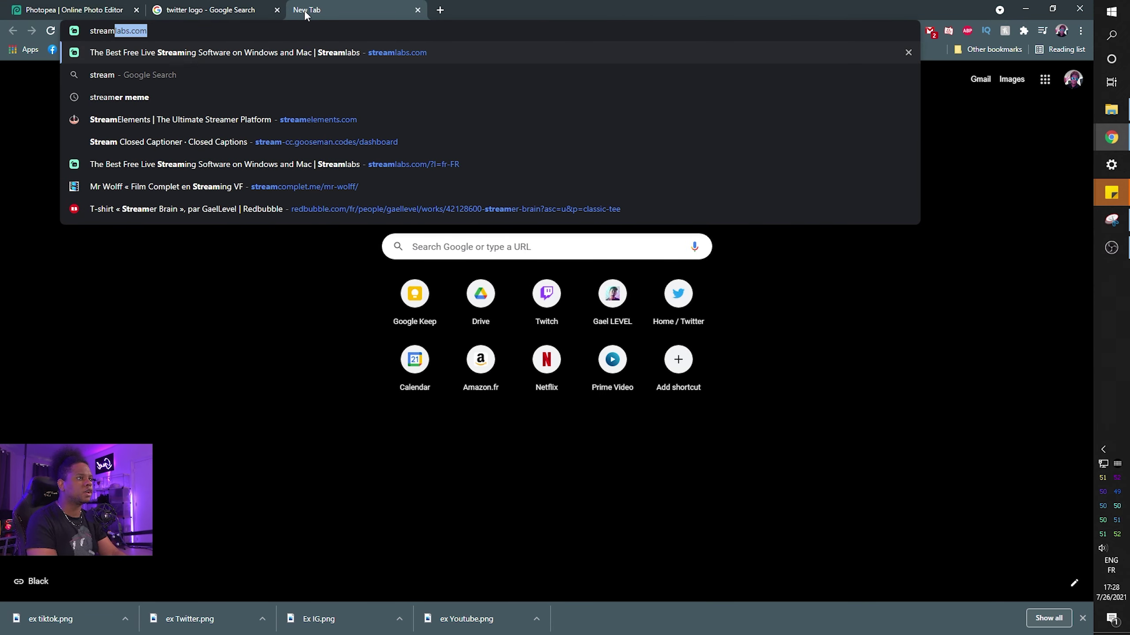
key(Return)
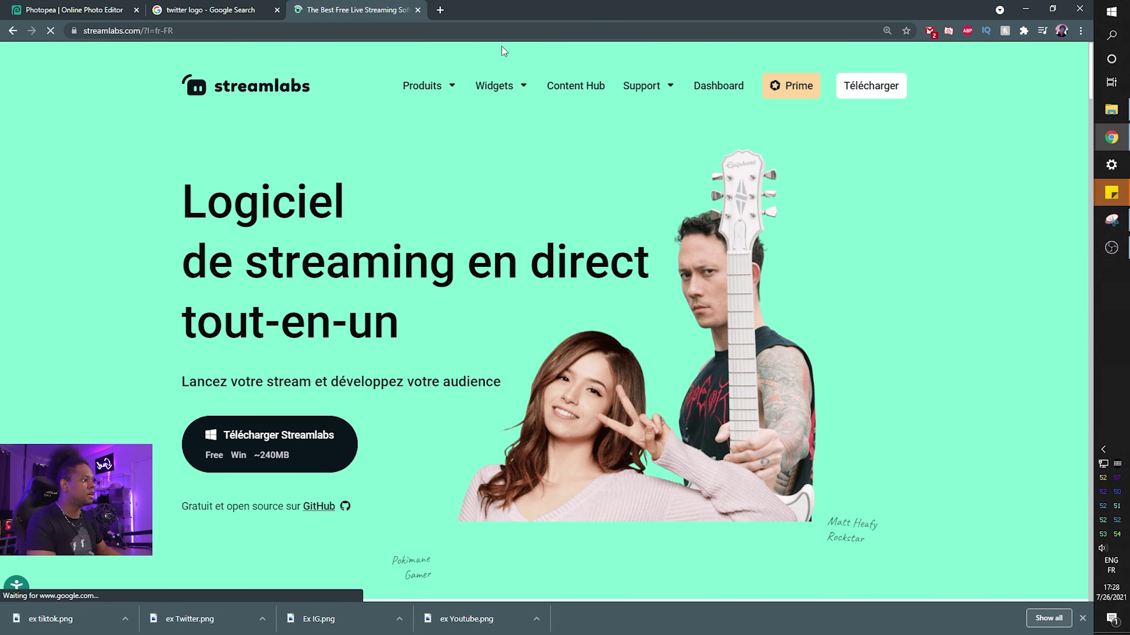
click(719, 86)
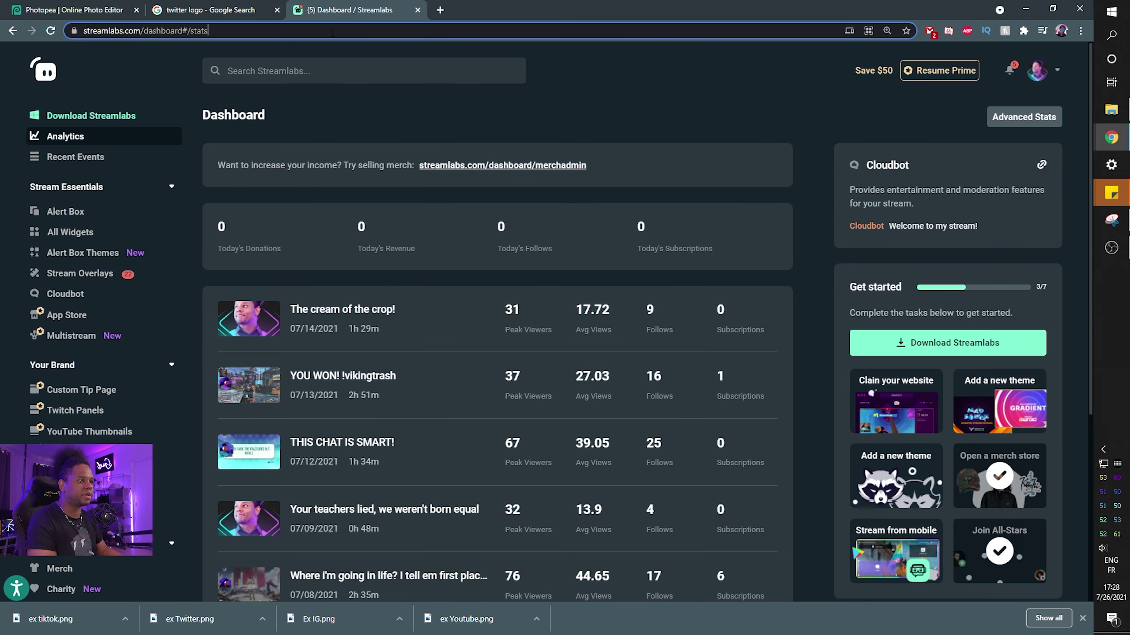
click(332, 32)
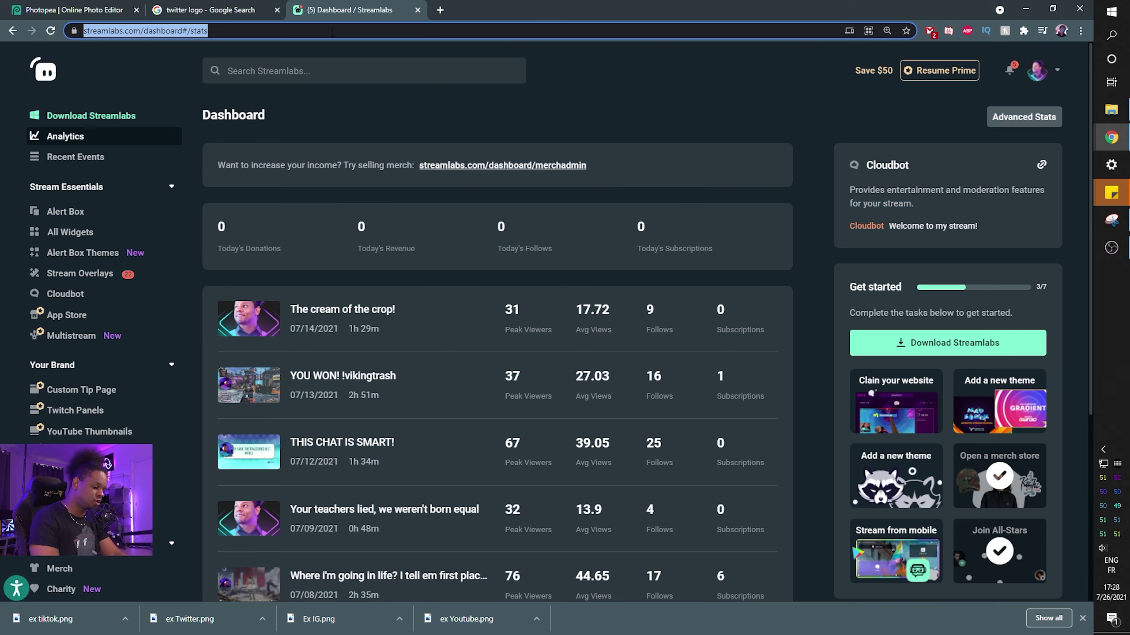
text(streamlabs.com)
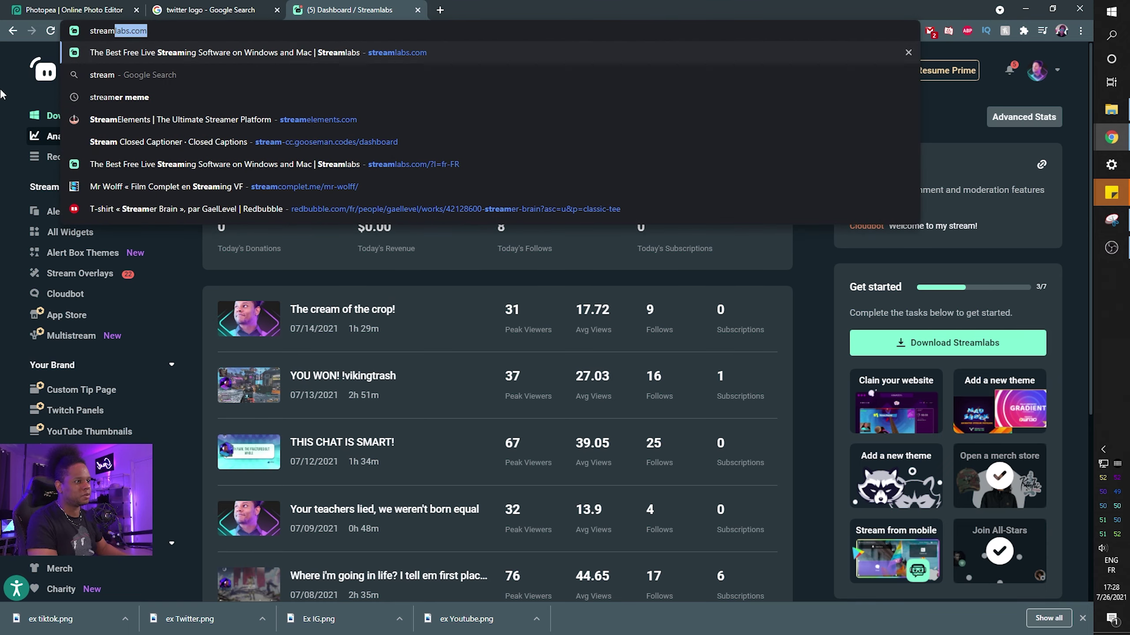
Go to the StreamElements dashboard, open My overlays under Streaming tools, and edit Unnamed overlay.
click(155, 119)
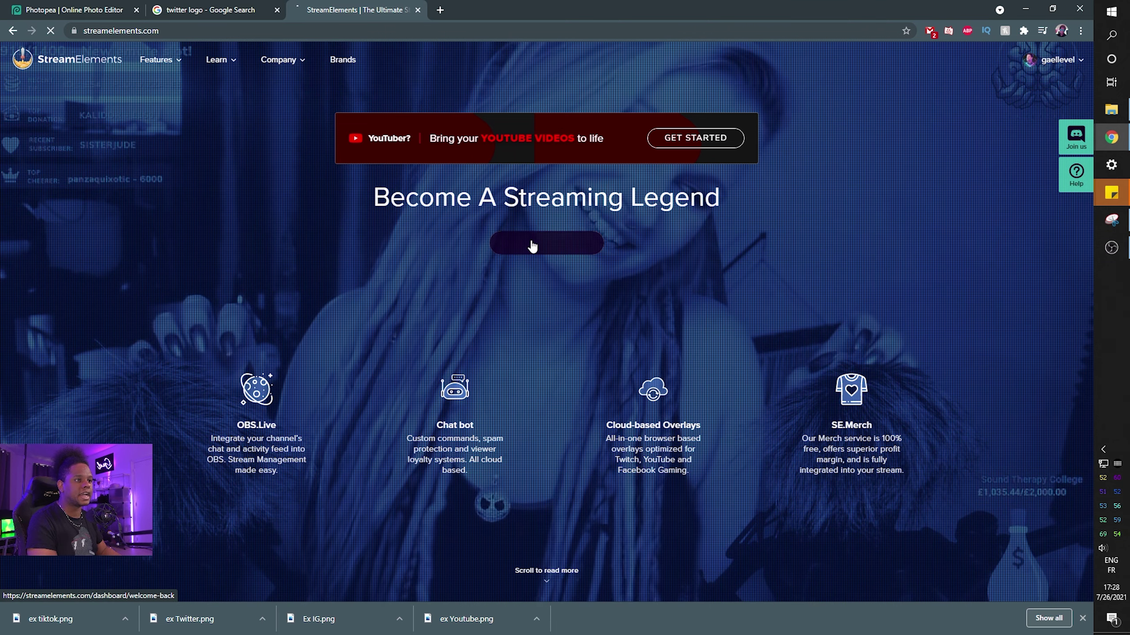
click(532, 245)
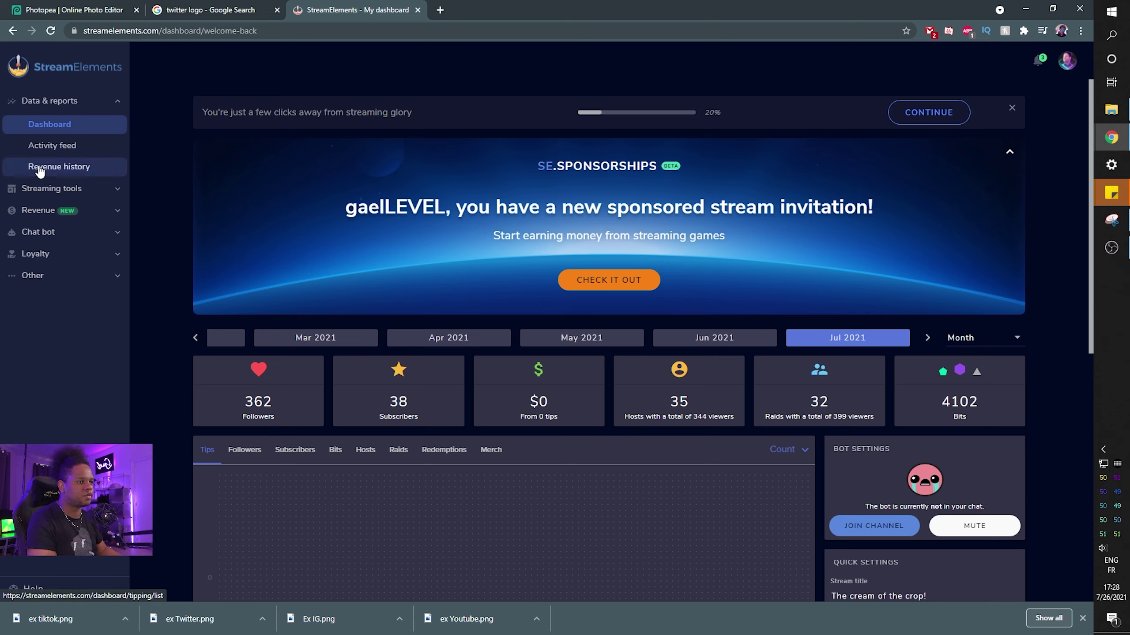
click(90, 191)
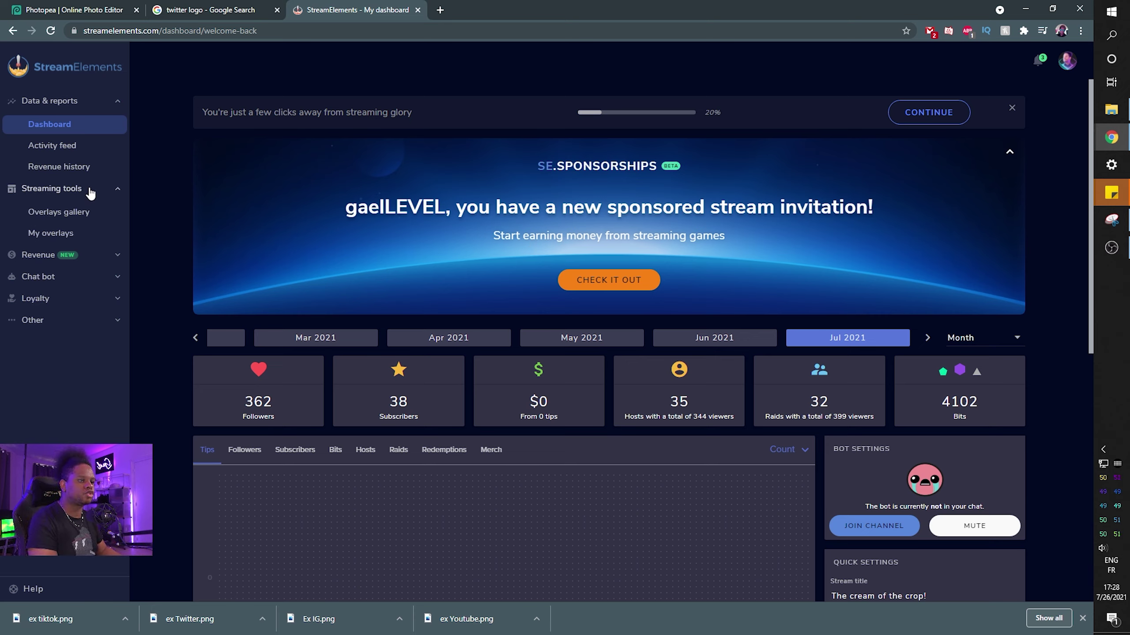
click(63, 230)
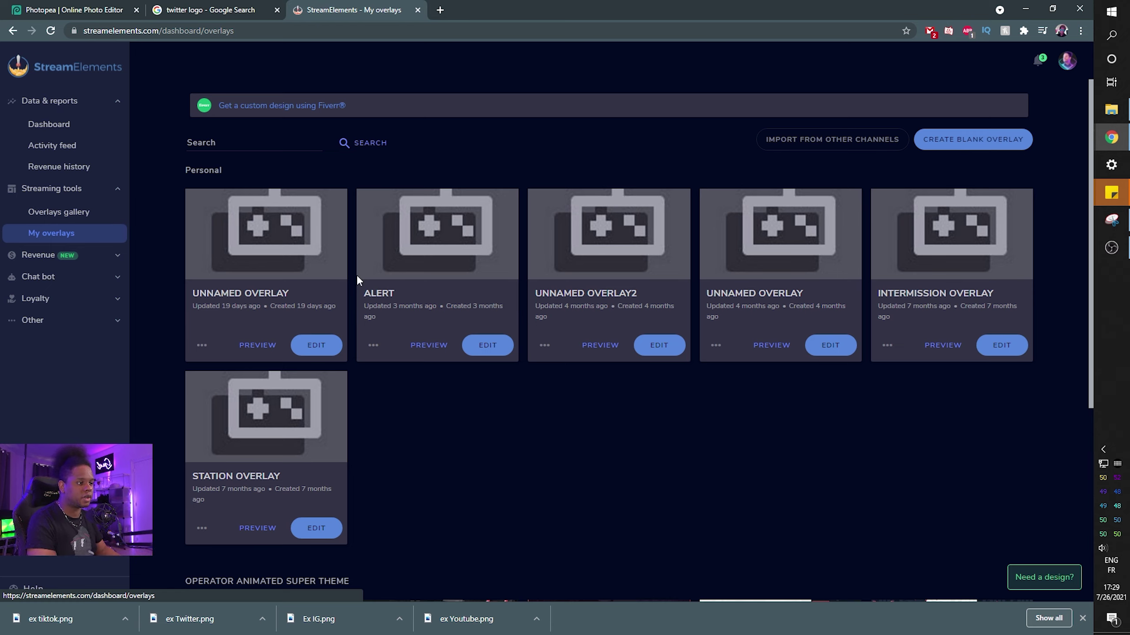
click(316, 349)
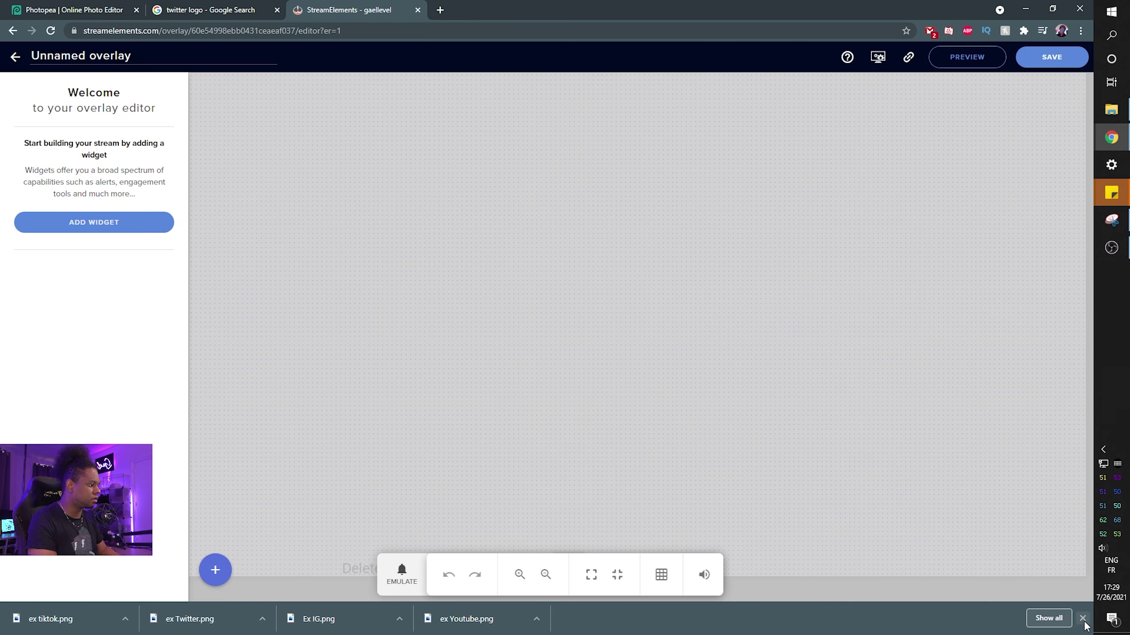
click(1082, 620)
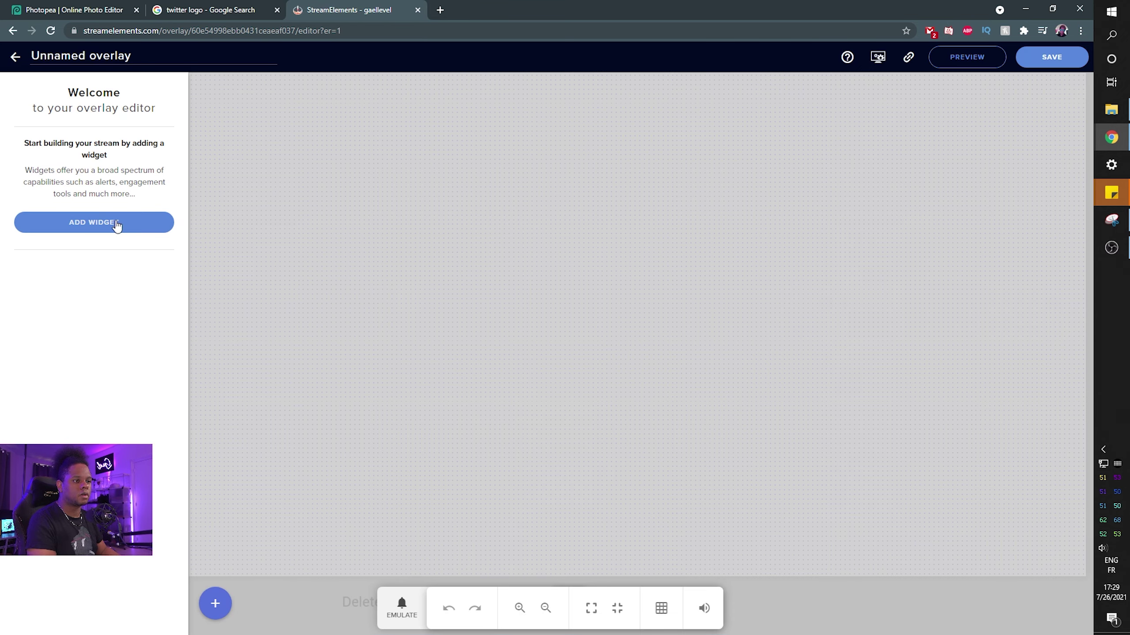
Add an Asset rotator/slideshow widget from STATIC / CUSTOM and open its asset library.
click(108, 232)
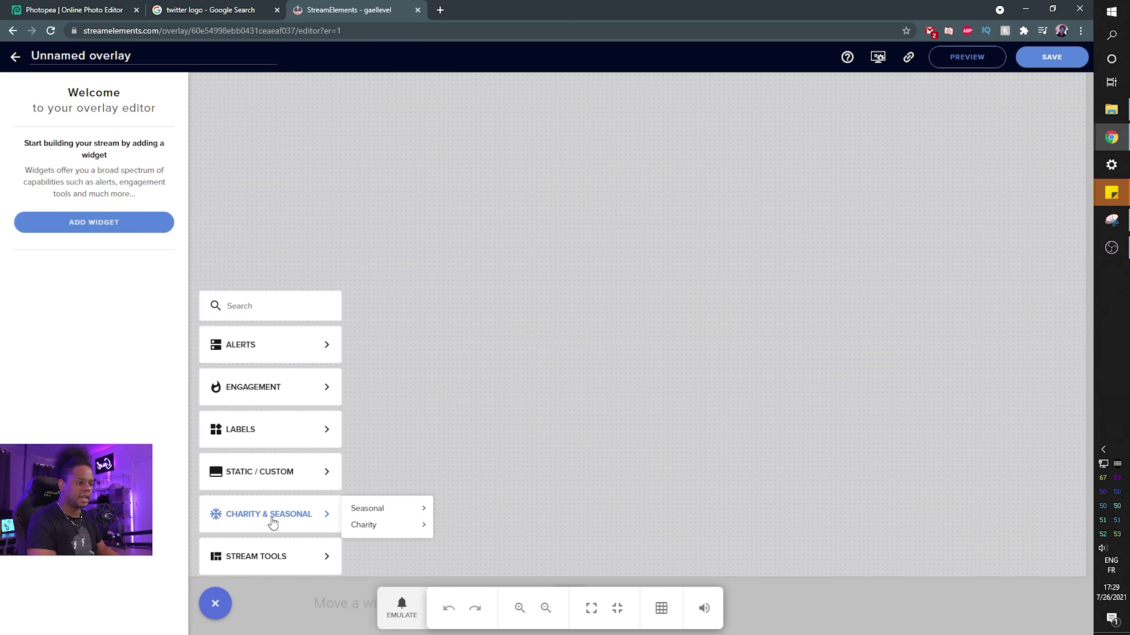
mouse_move(275, 489)
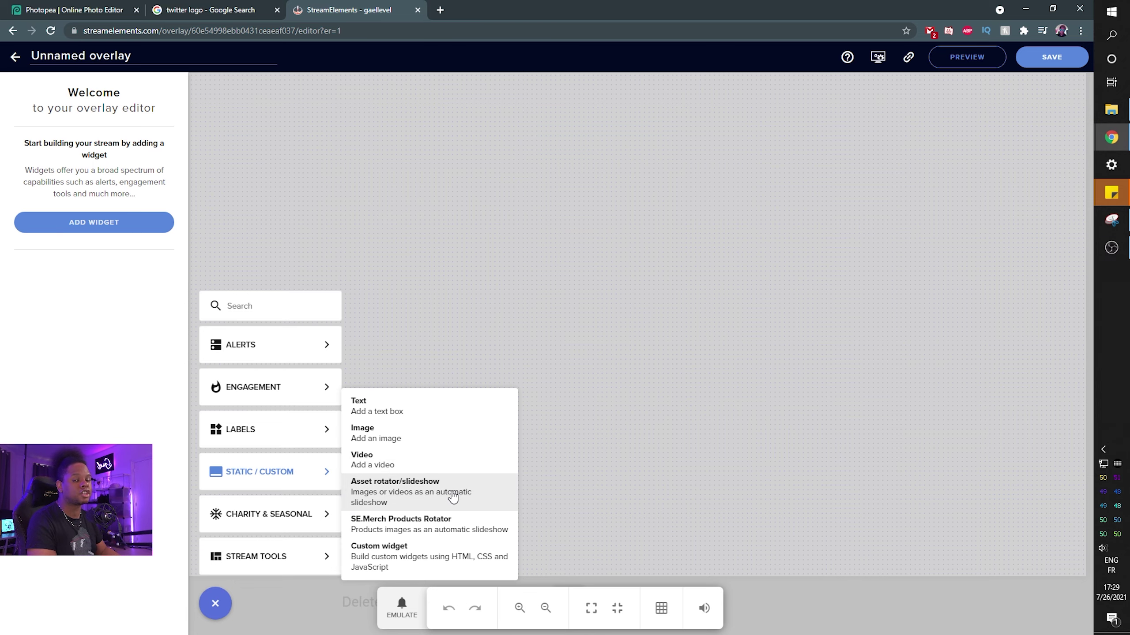
click(452, 497)
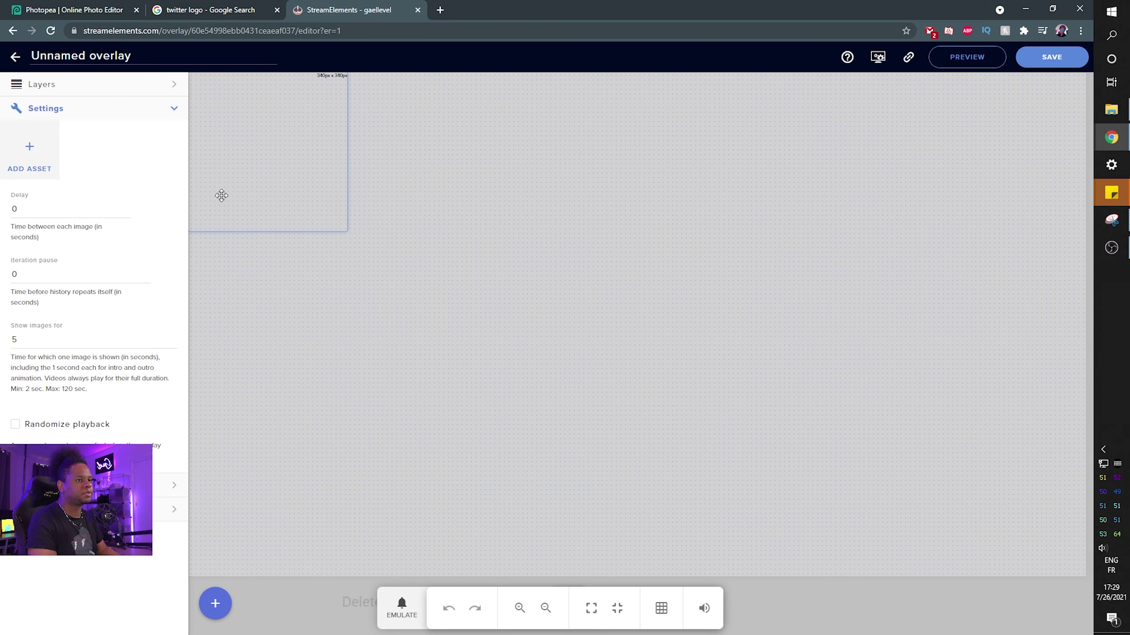
click(36, 151)
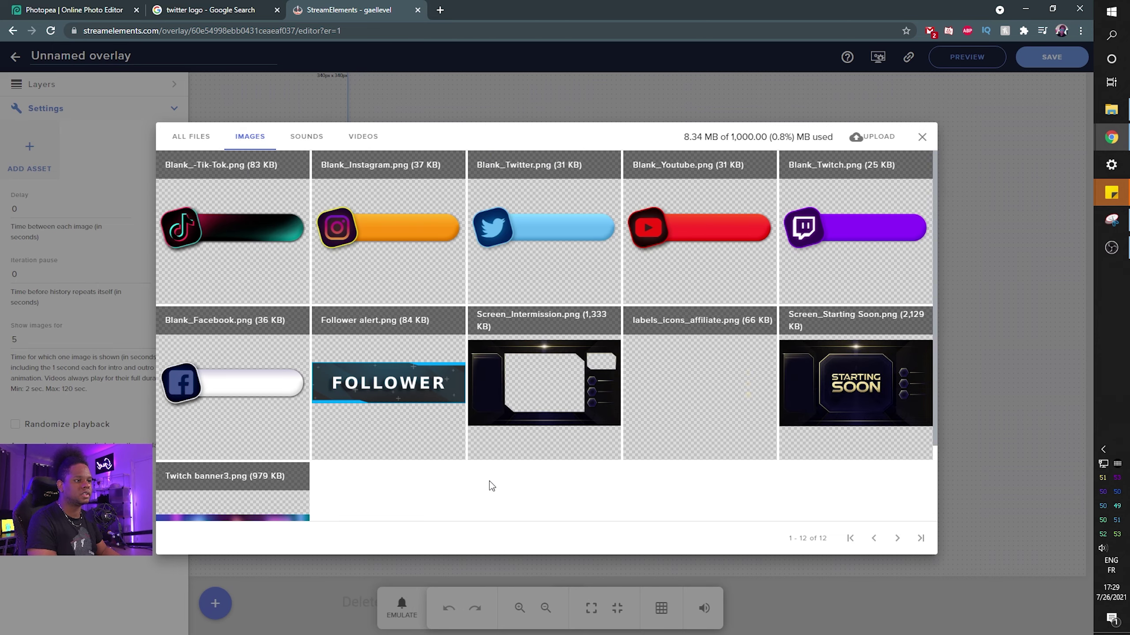
Upload the five banner PNGs from the IMG folder and submit ex Twitter.png as the first image.
click(872, 143)
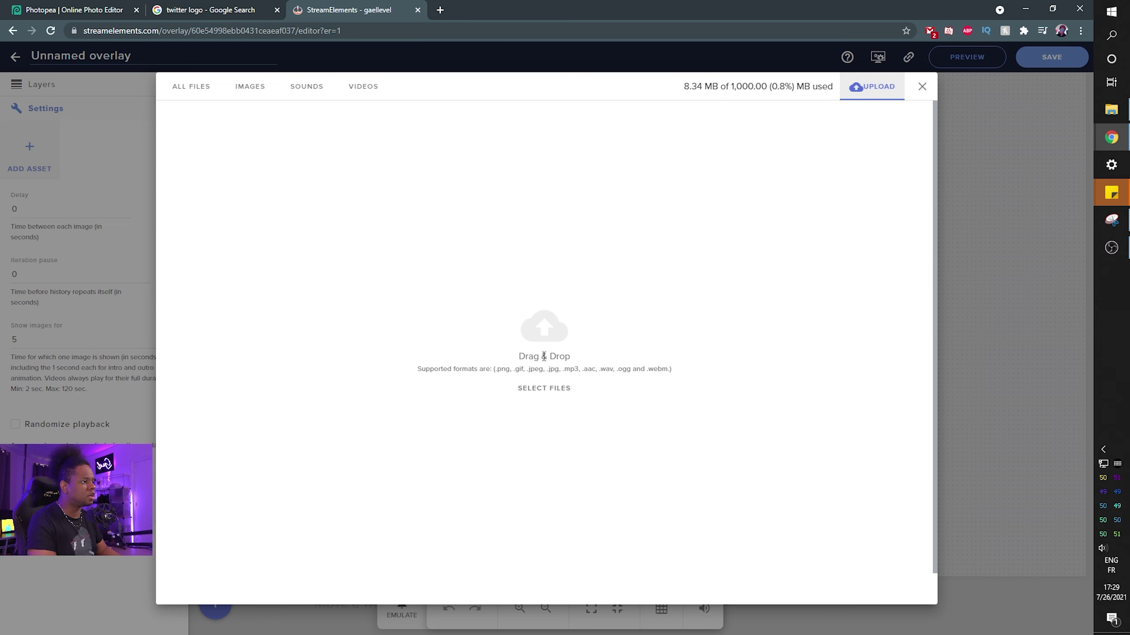
click(1111, 109)
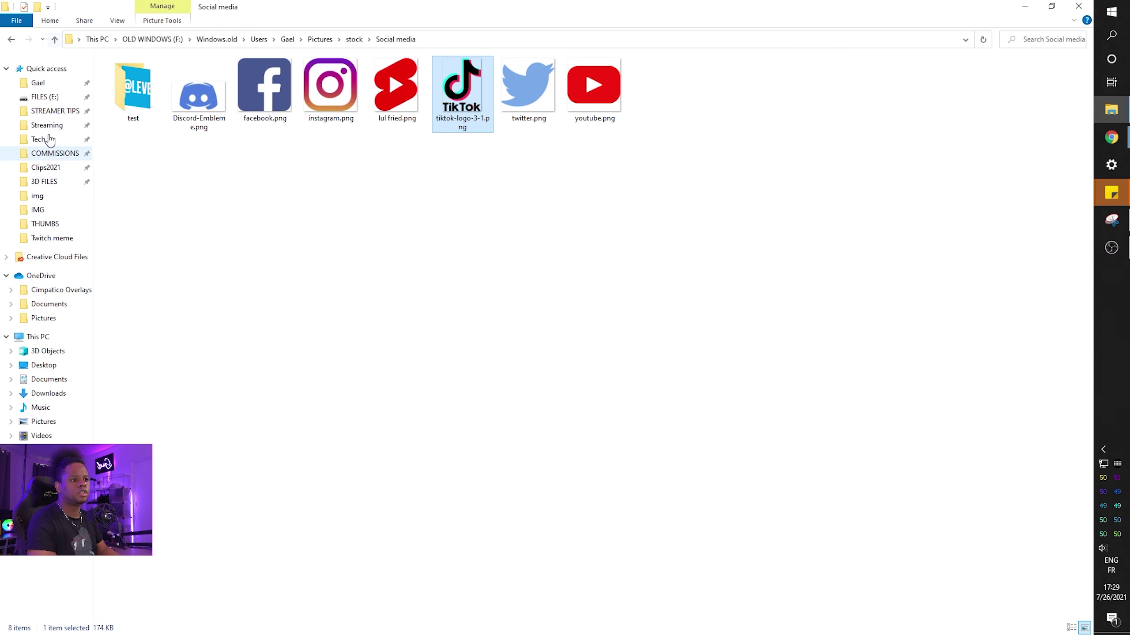
click(36, 88)
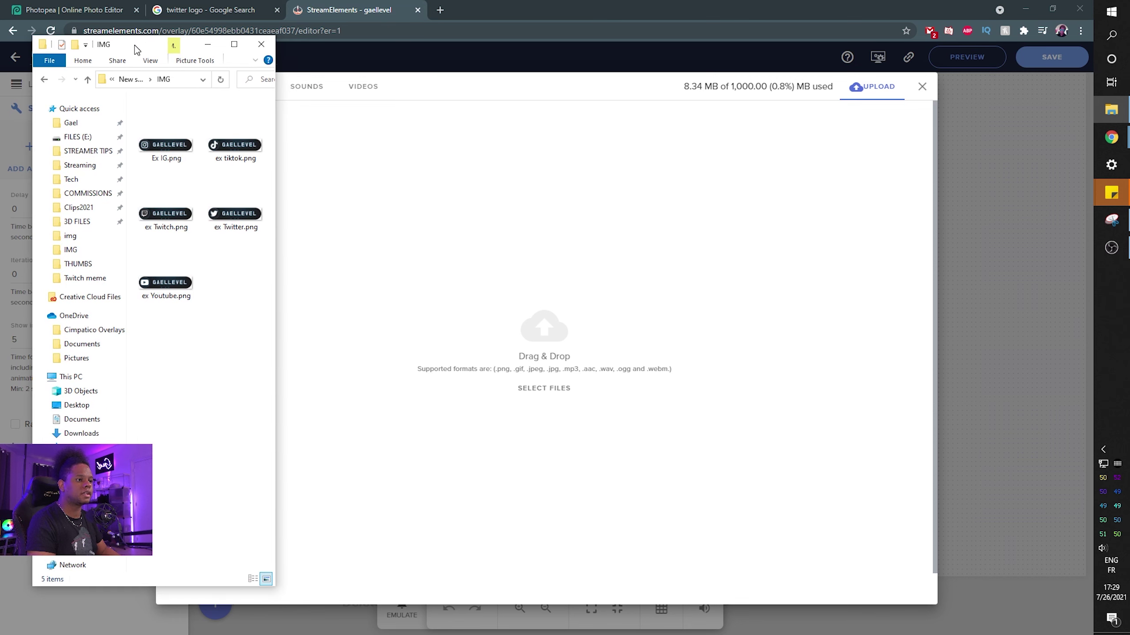
click(148, 153)
shift+click(181, 294)
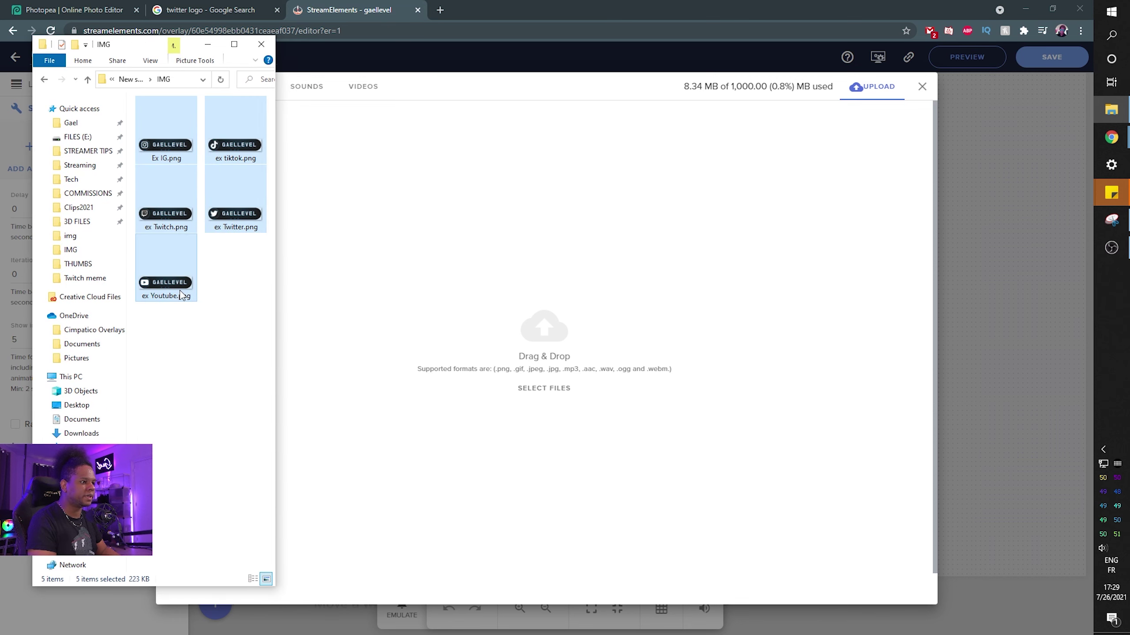
drag(214, 177, 515, 342)
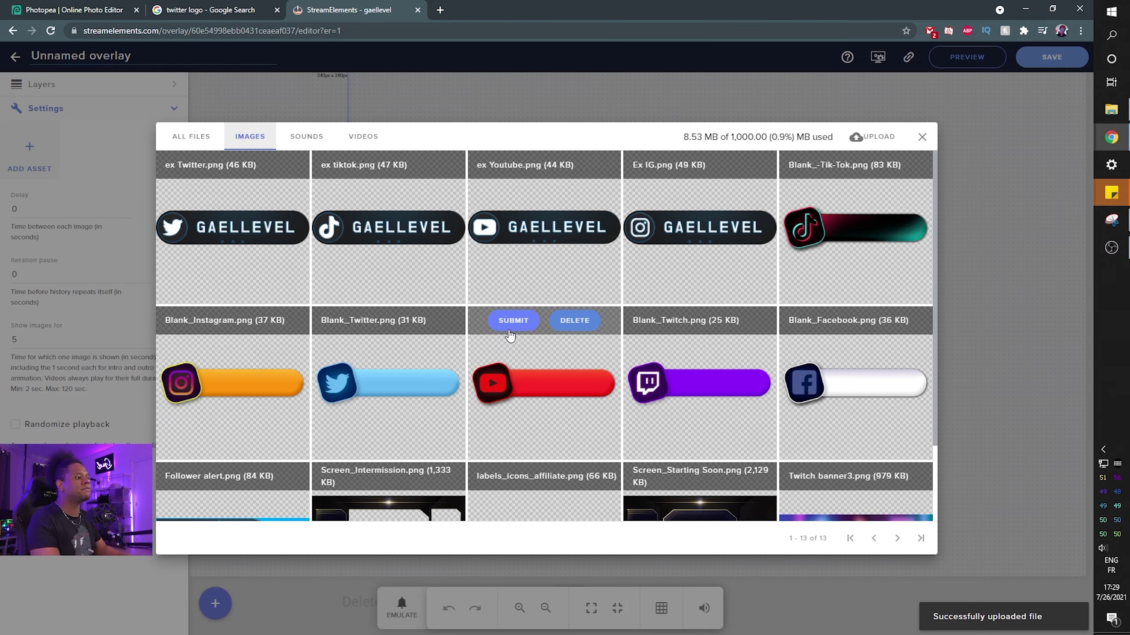
mouse_move(220, 214)
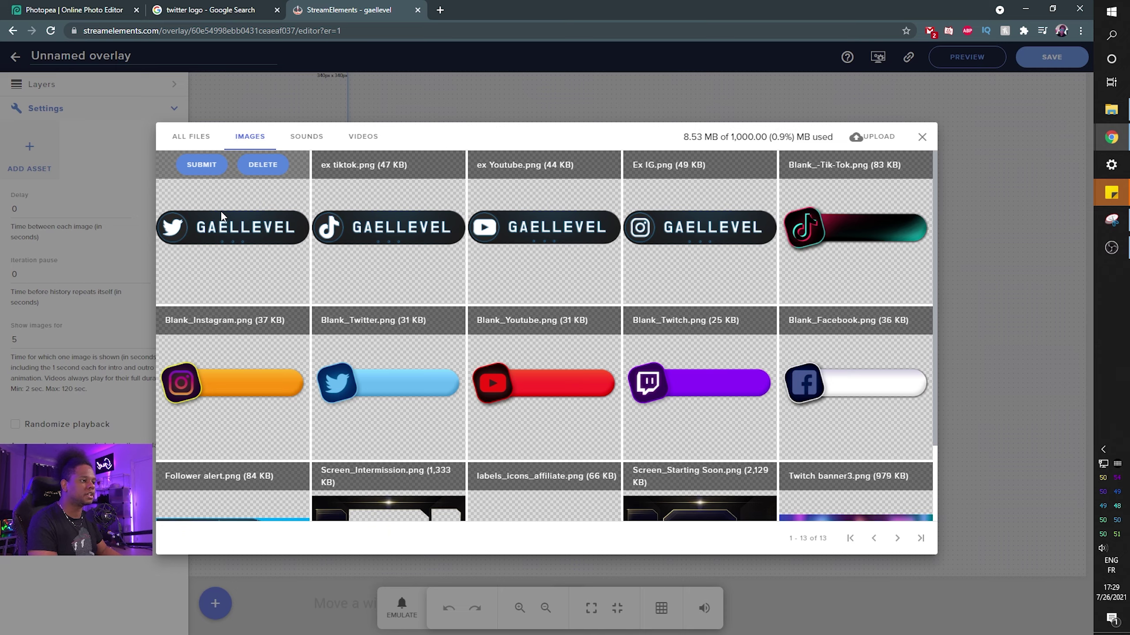
click(201, 165)
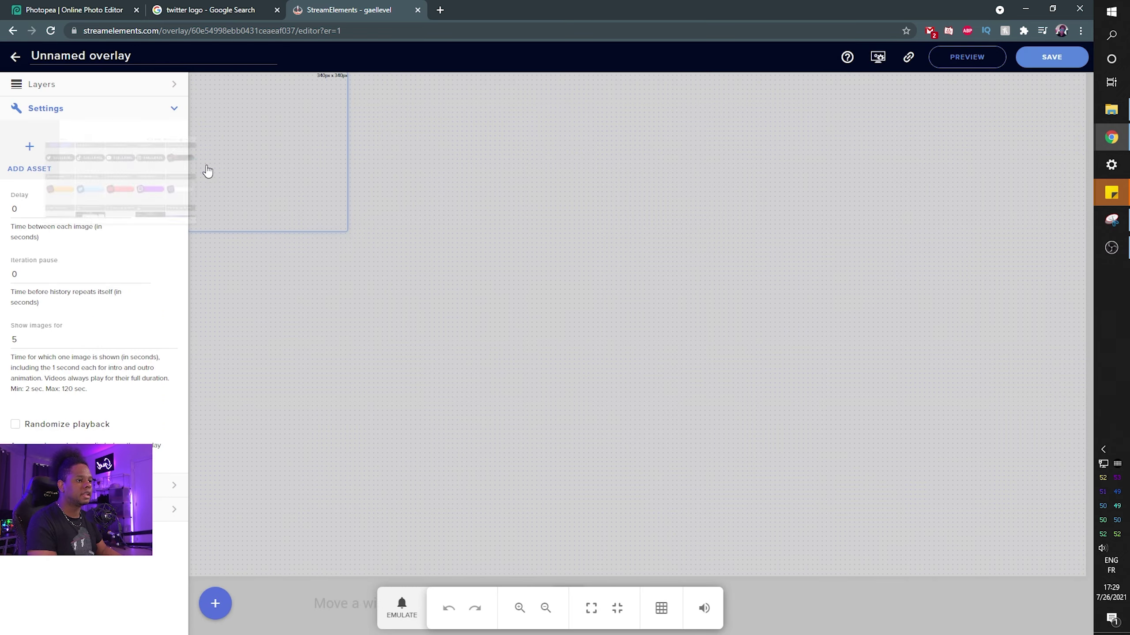
Add ex tiktok, ex Youtube, ex Twitch and Ex IG to the rotator, in that order.
click(39, 153)
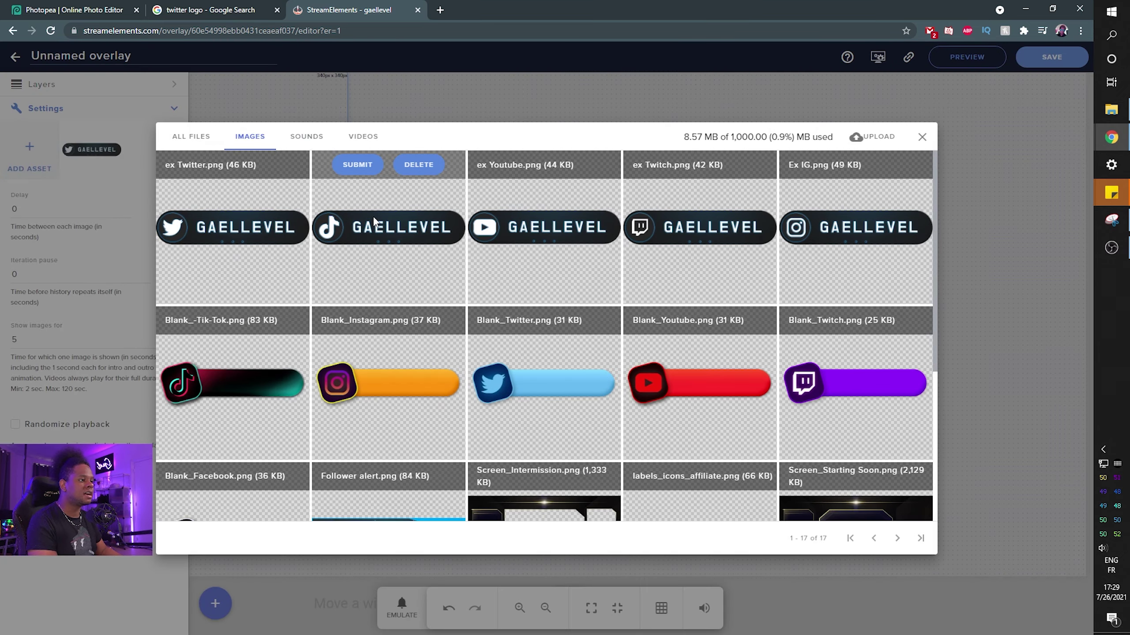
click(357, 166)
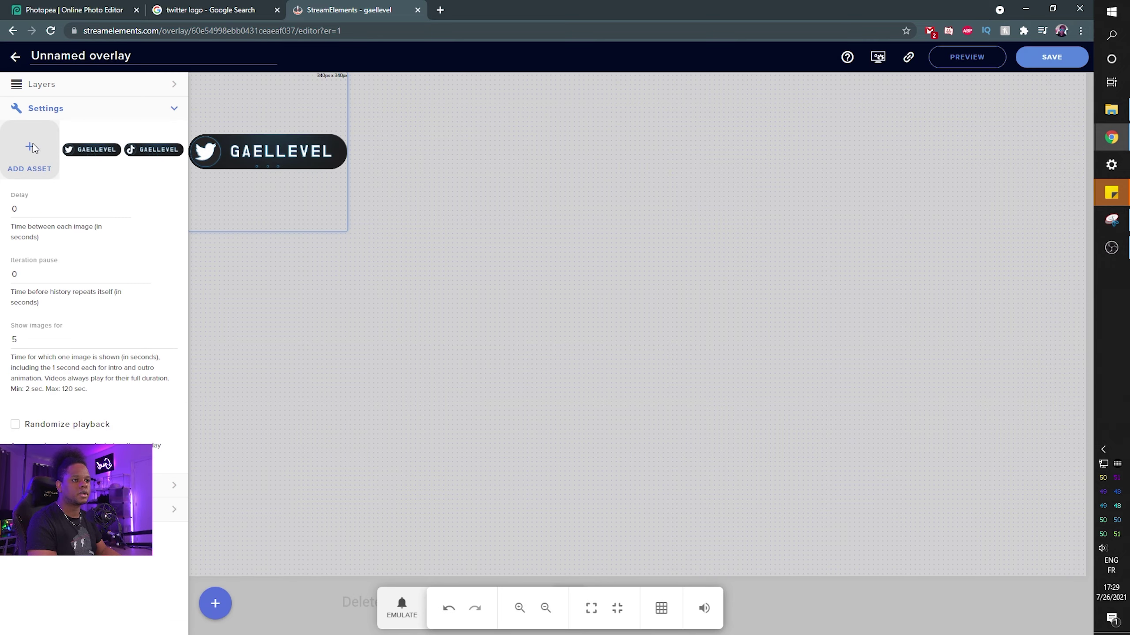
click(31, 149)
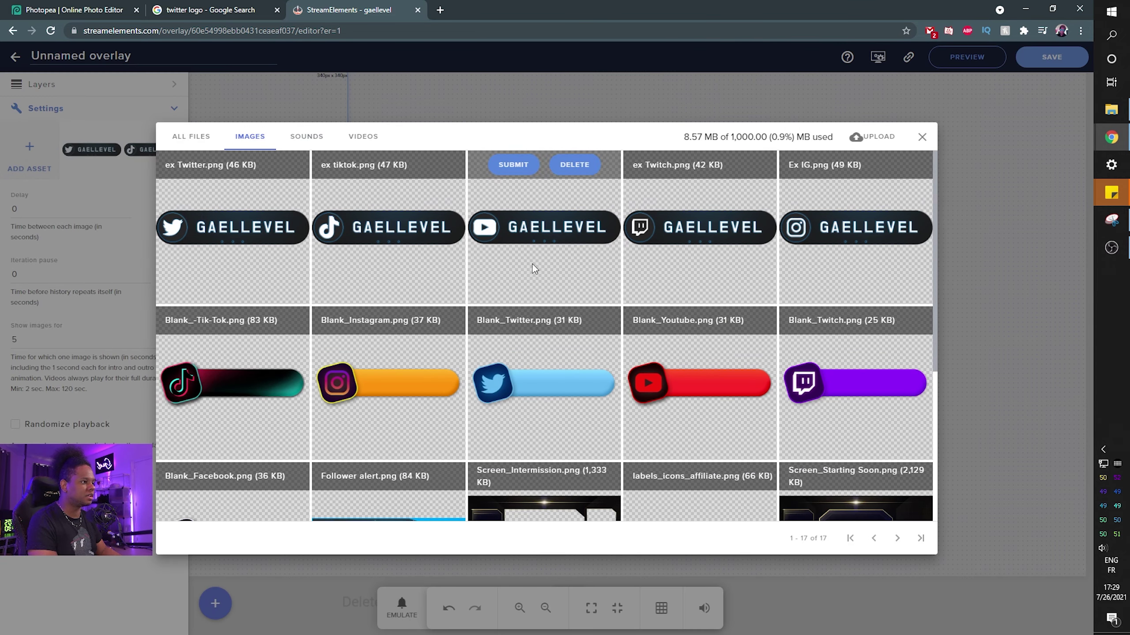
click(517, 166)
click(25, 153)
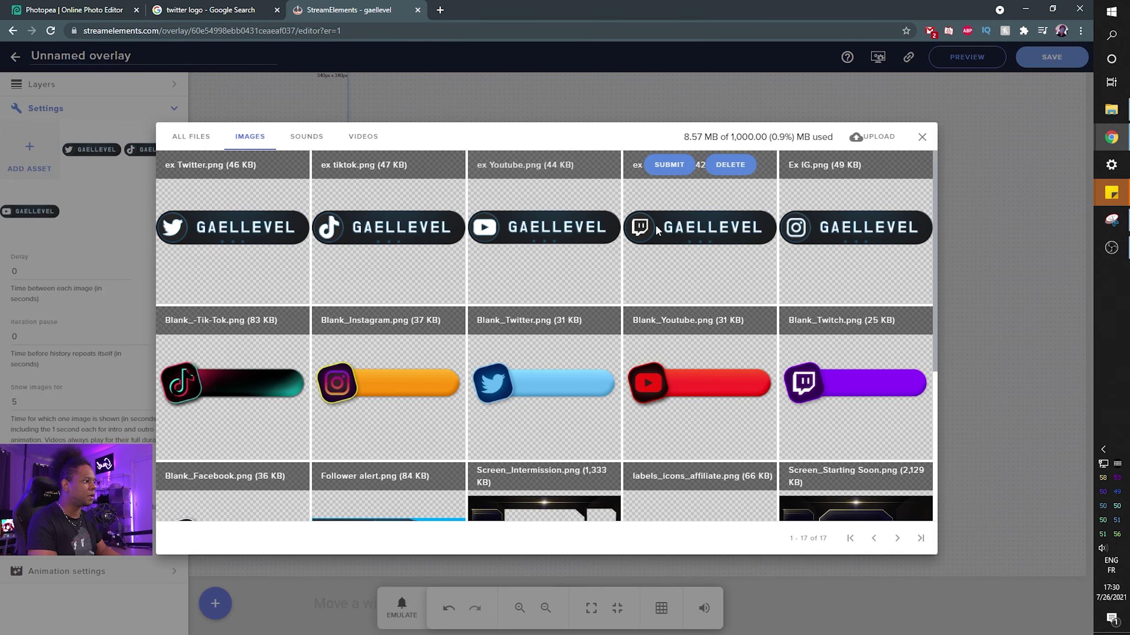
click(668, 164)
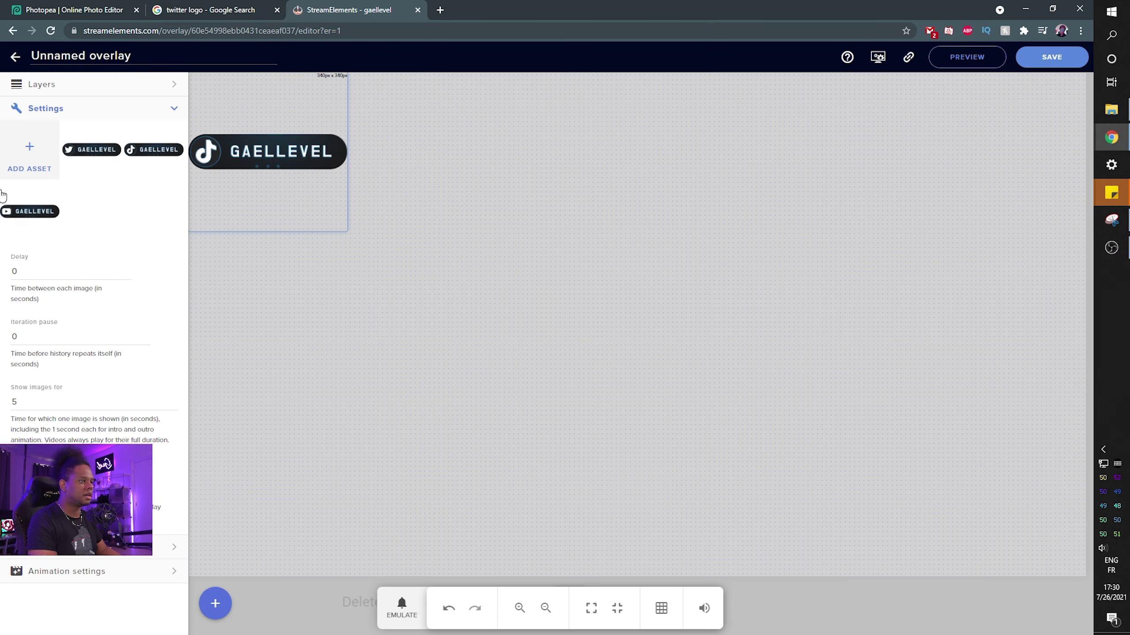
click(22, 150)
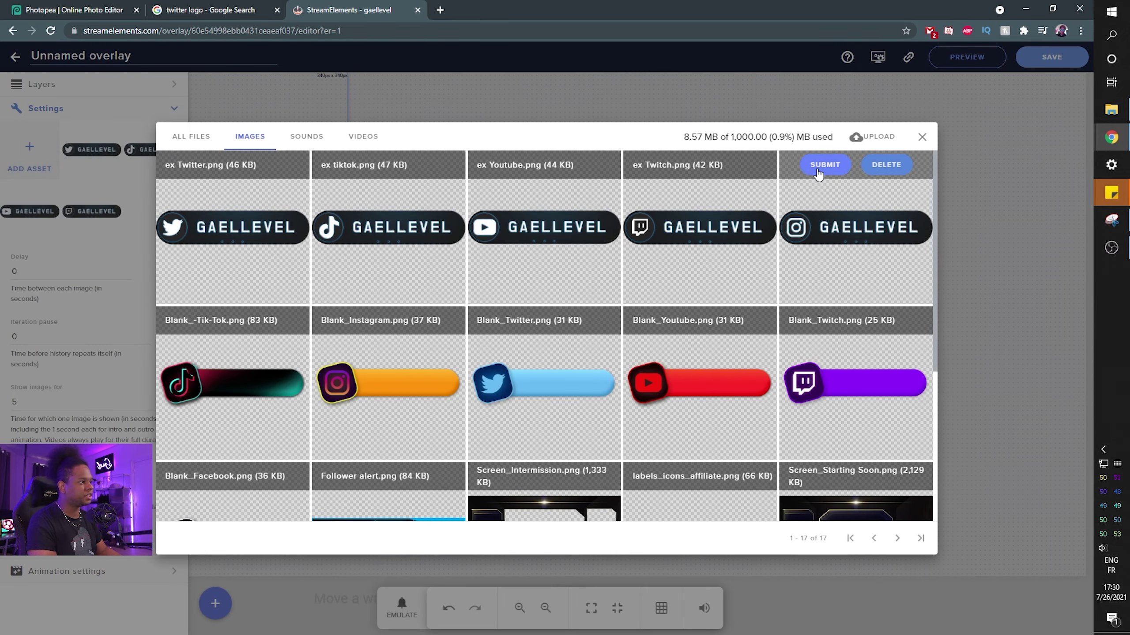
click(824, 165)
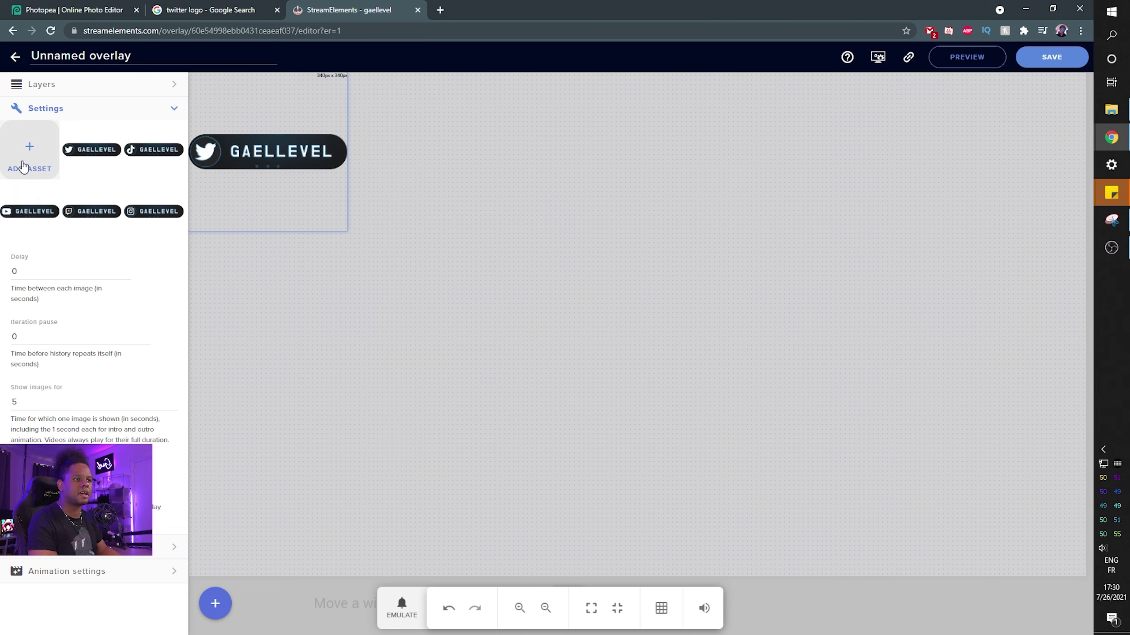
mouse_move(111, 233)
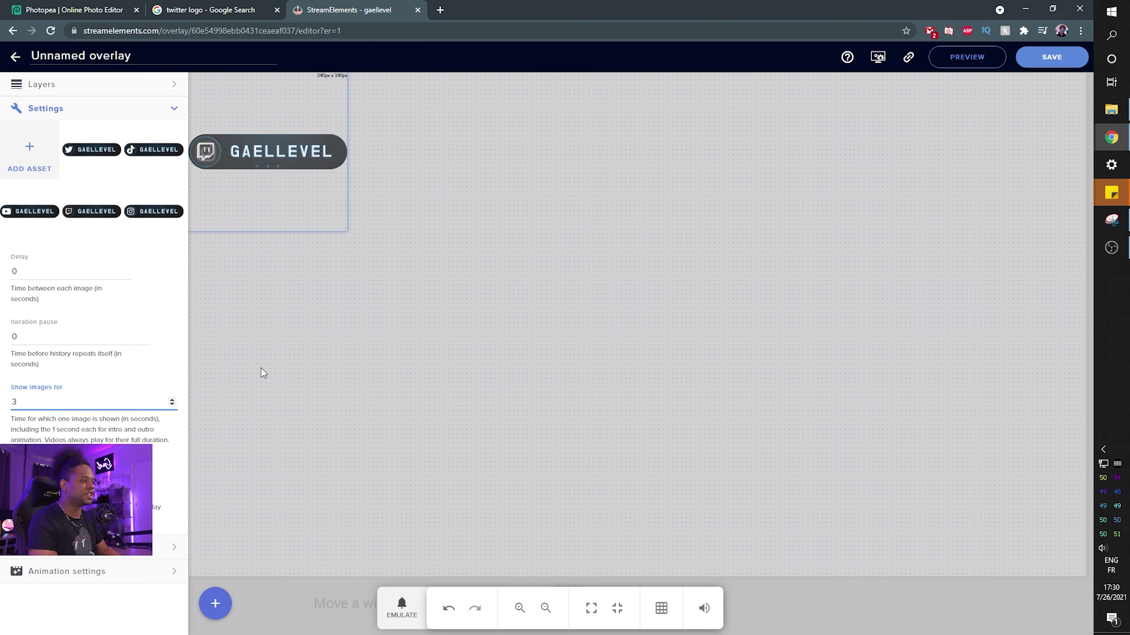
Edit the rotator's Iteration pause, trying 60 before leaving it at 0.
click(42, 339)
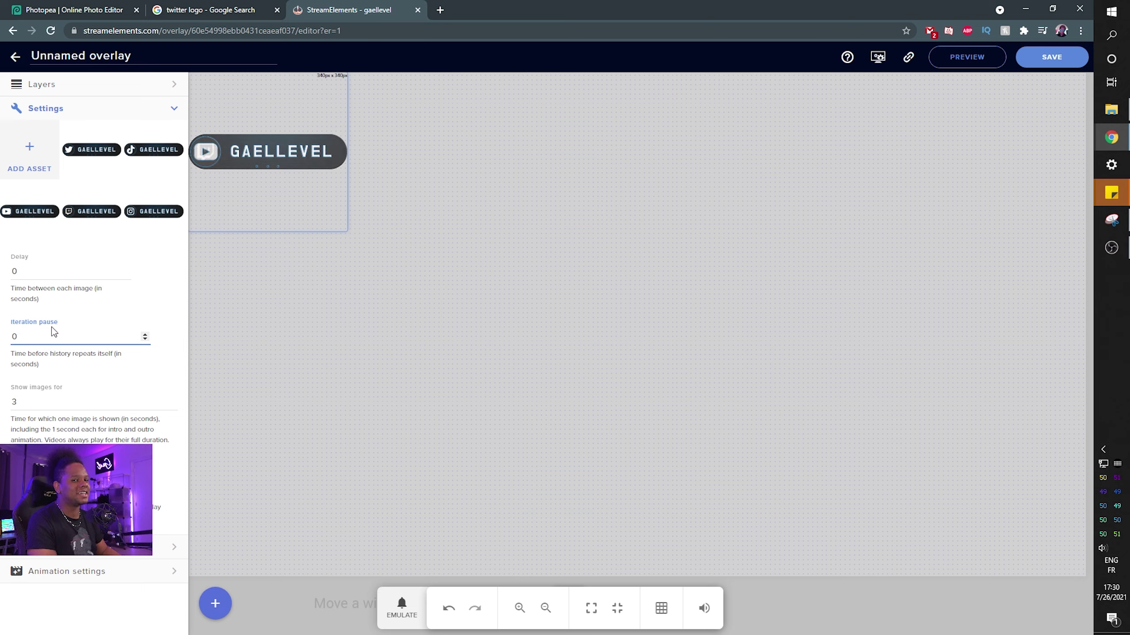
drag(26, 335, 11, 342)
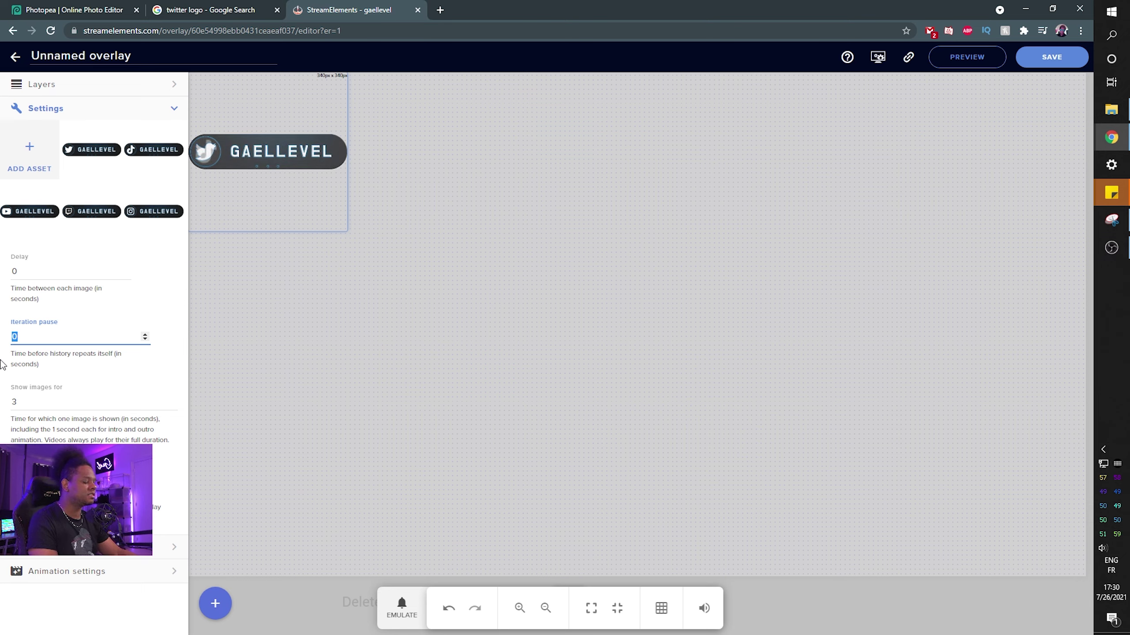
text(60)
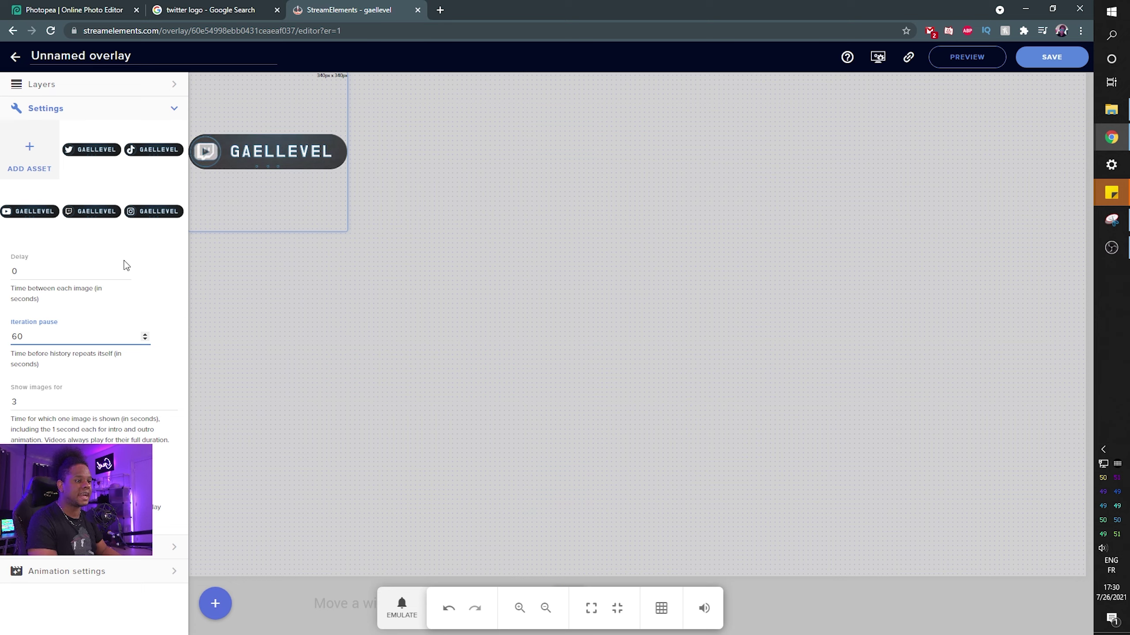
mouse_move(103, 233)
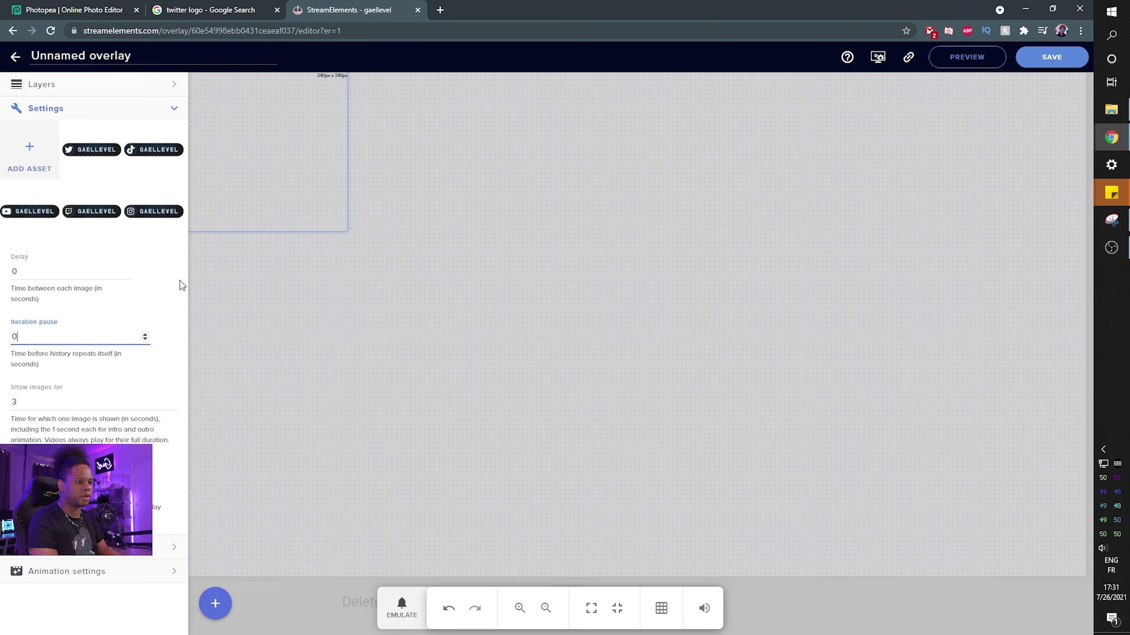
click(88, 314)
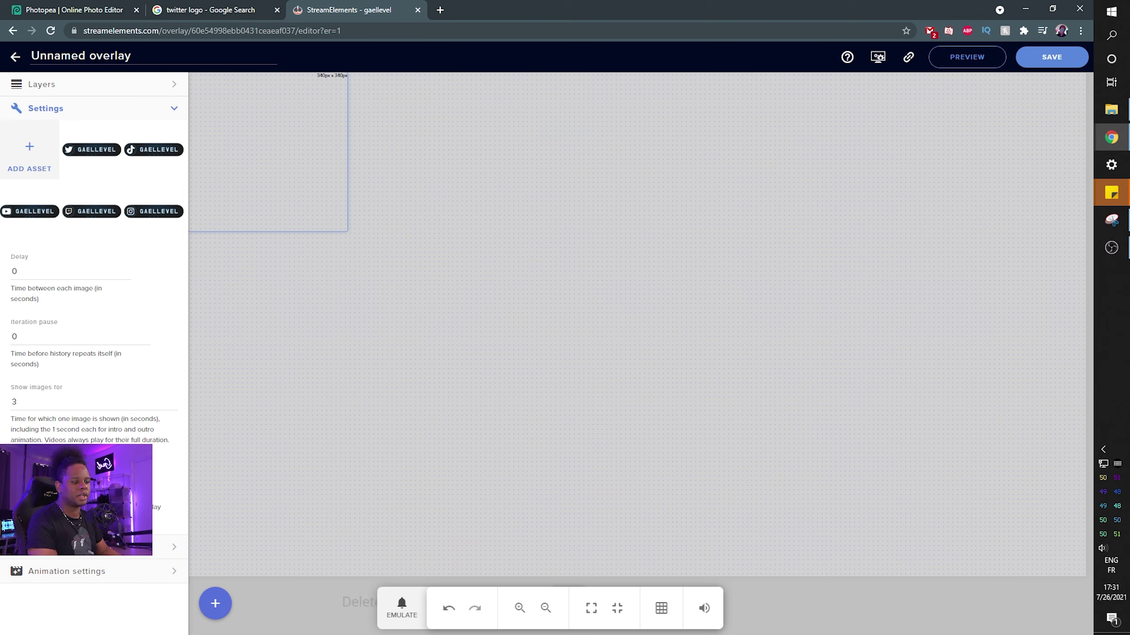
Expand the rotator's position, size and style section and its enter/exit animation settings.
click(90, 555)
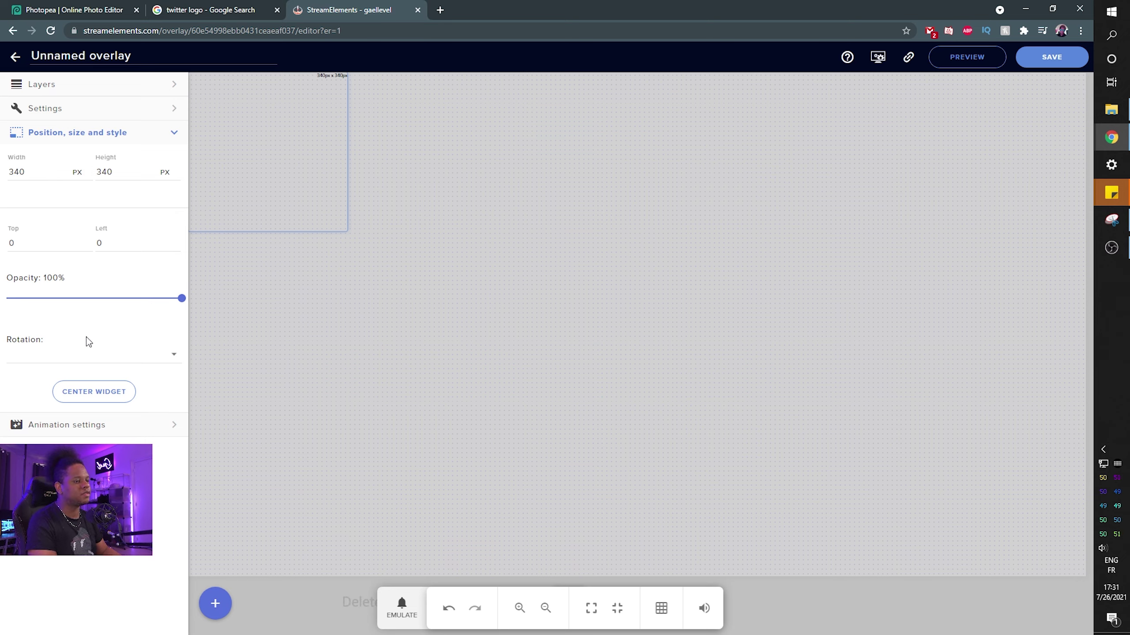
click(66, 431)
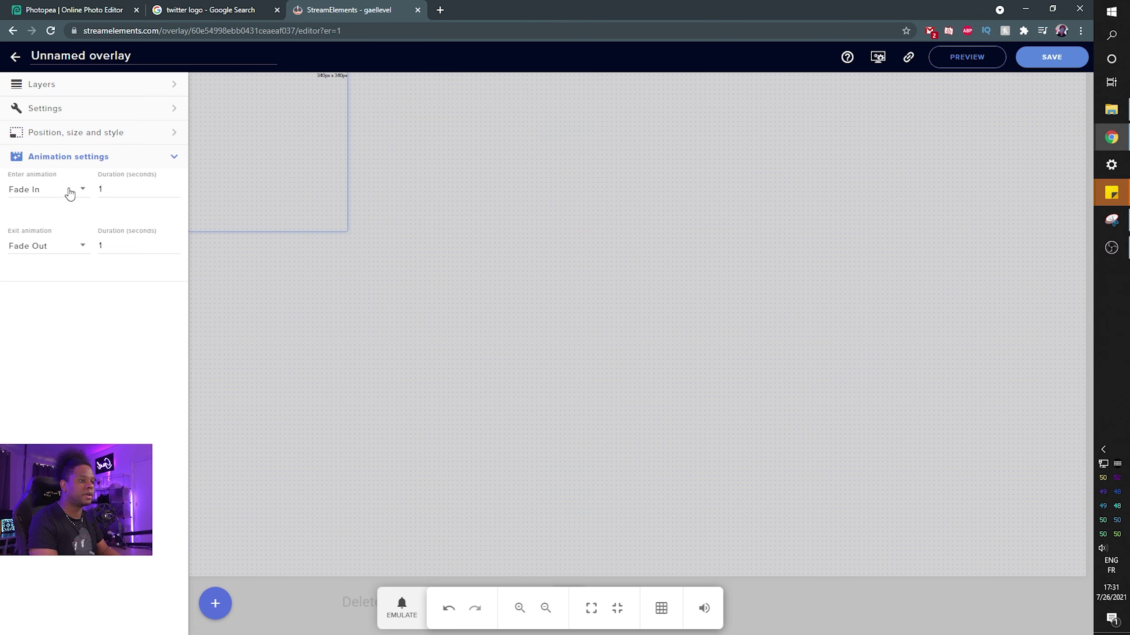
Give the rotator banners a Bounce In Down enter and a Bounce Out Up exit, each 1 second.
click(70, 192)
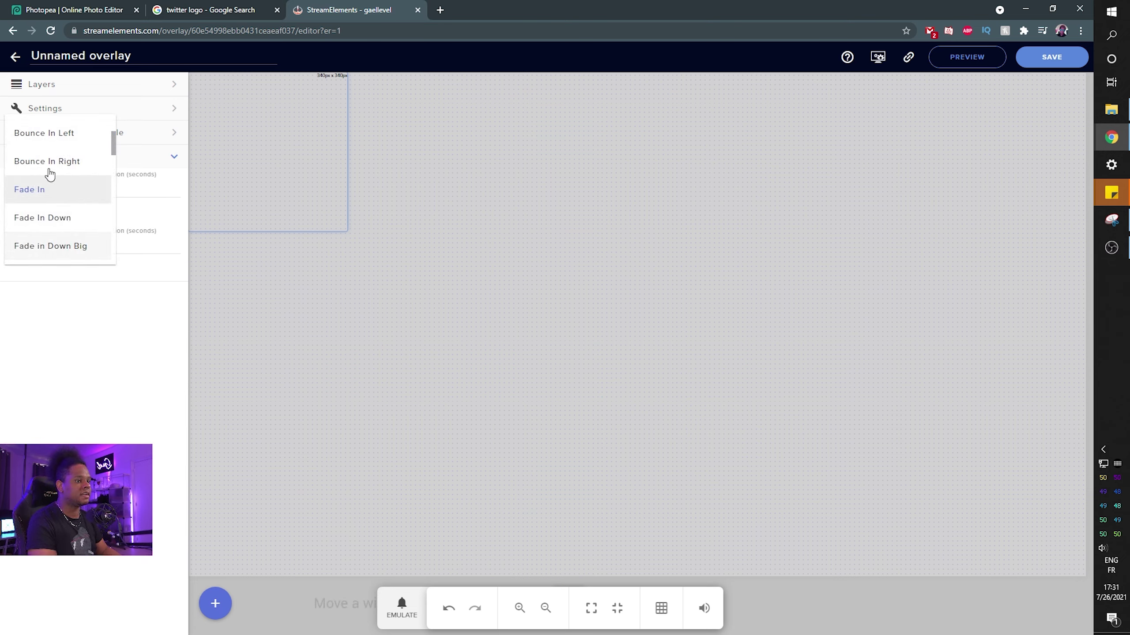
scroll(49, 174, down, 10)
scroll(56, 176, up, 12)
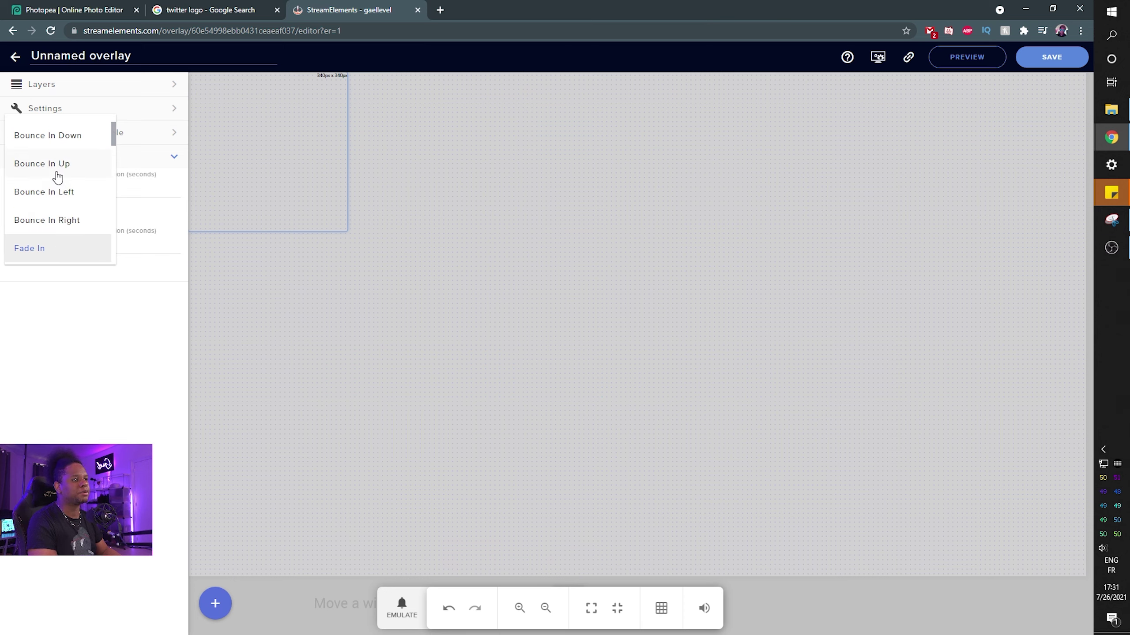
click(45, 139)
click(49, 250)
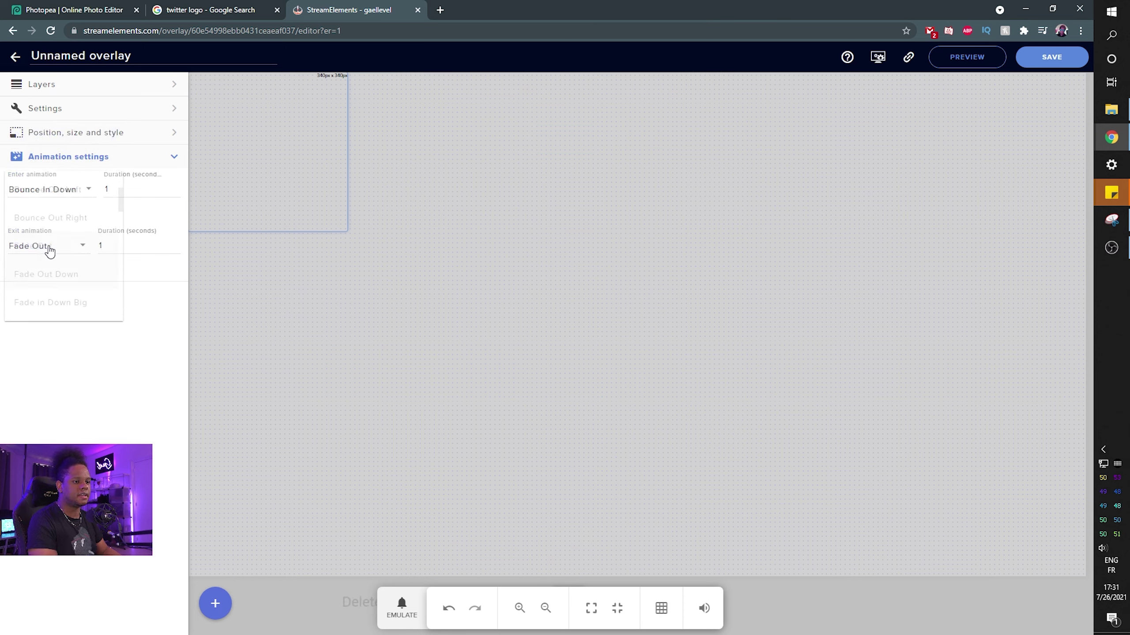
scroll(58, 273, down, 3)
scroll(55, 268, up, 3)
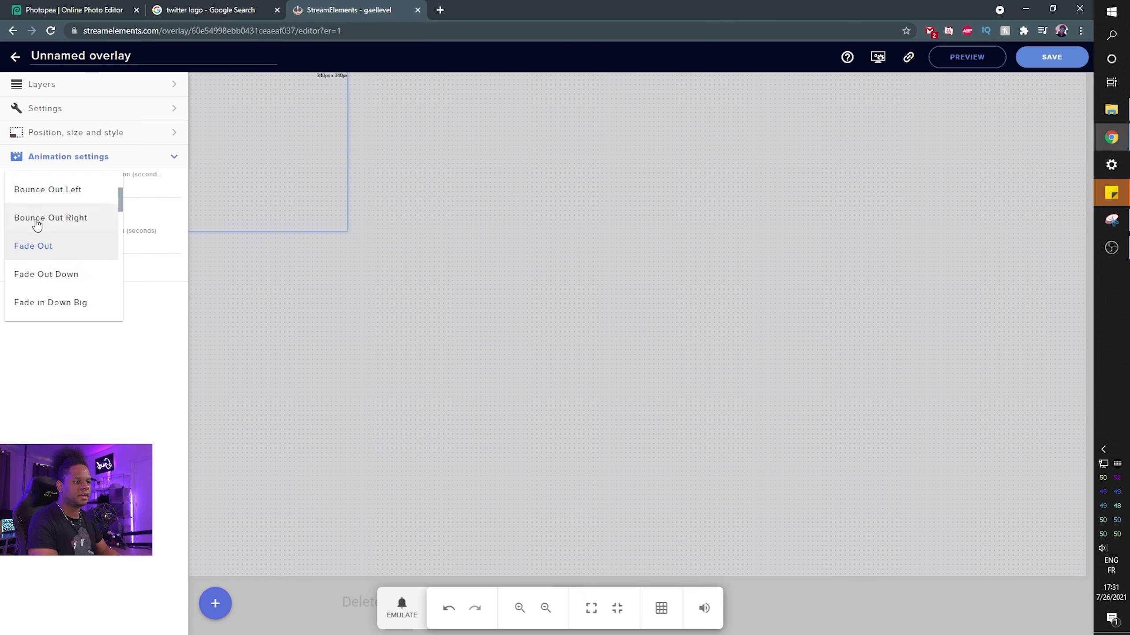
scroll(36, 224, up, 2)
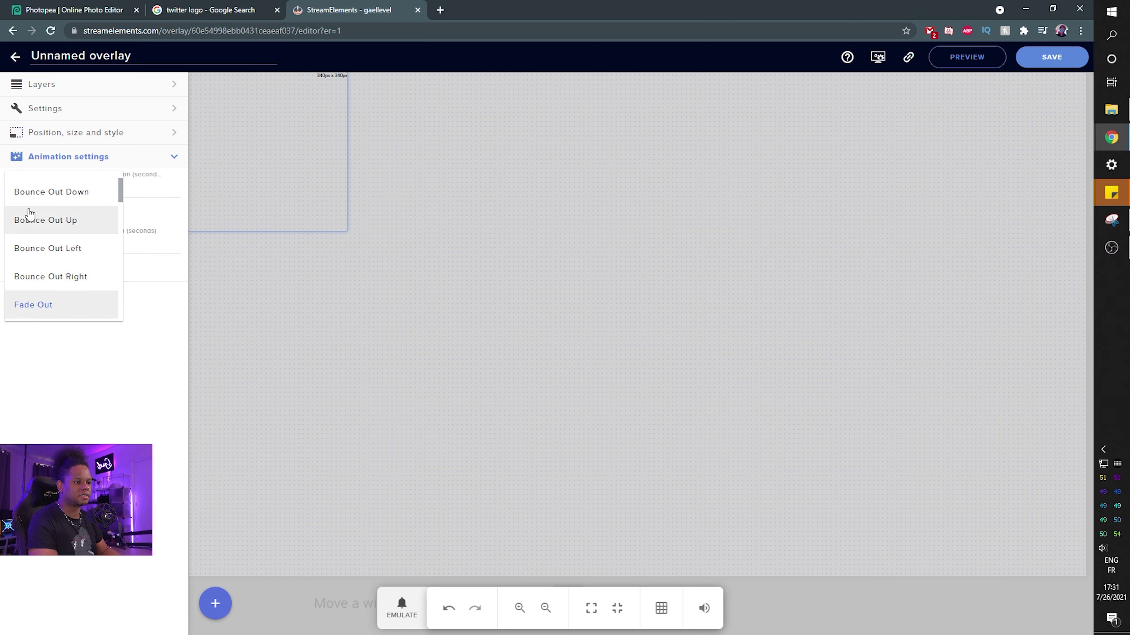
click(30, 218)
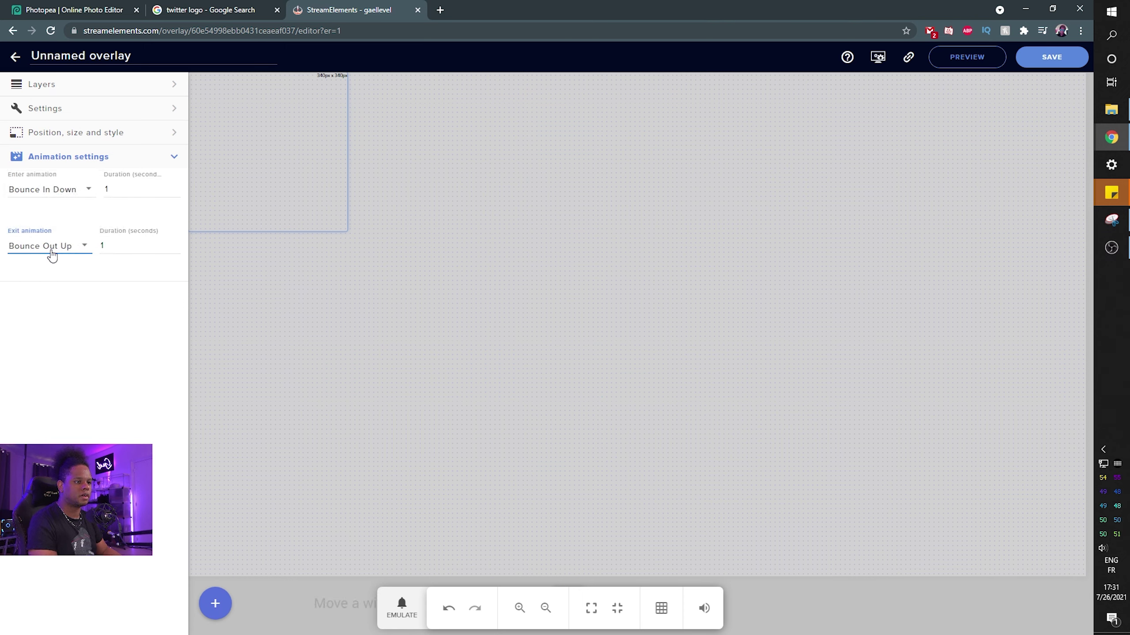
click(61, 117)
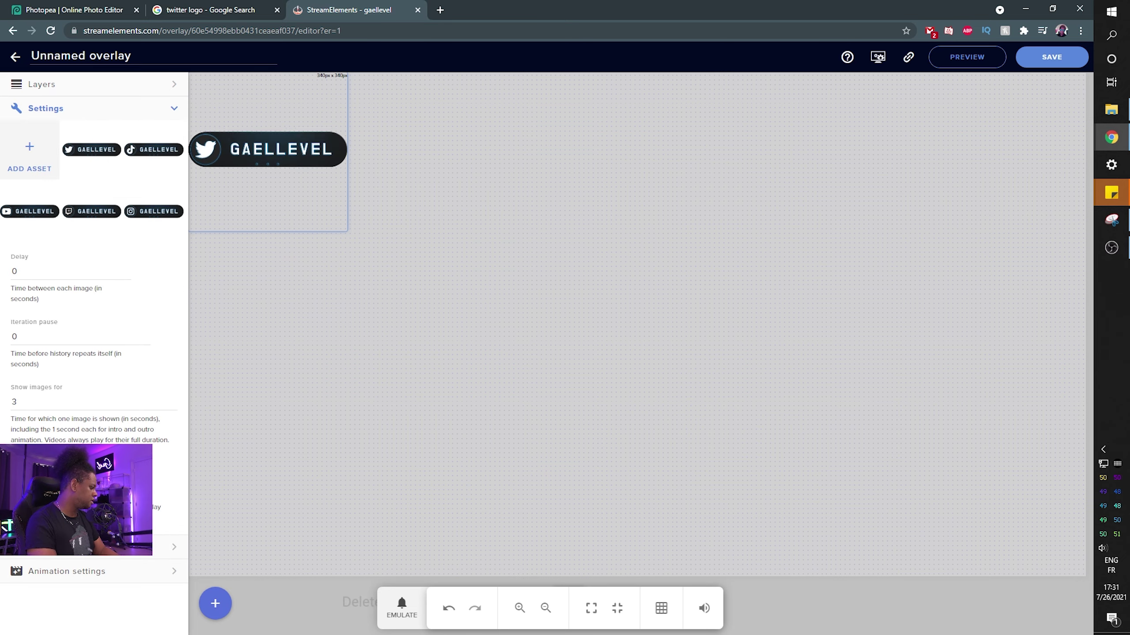
Open the media library from ADD ASSET in the rotator's Settings.
mouse_move(89, 139)
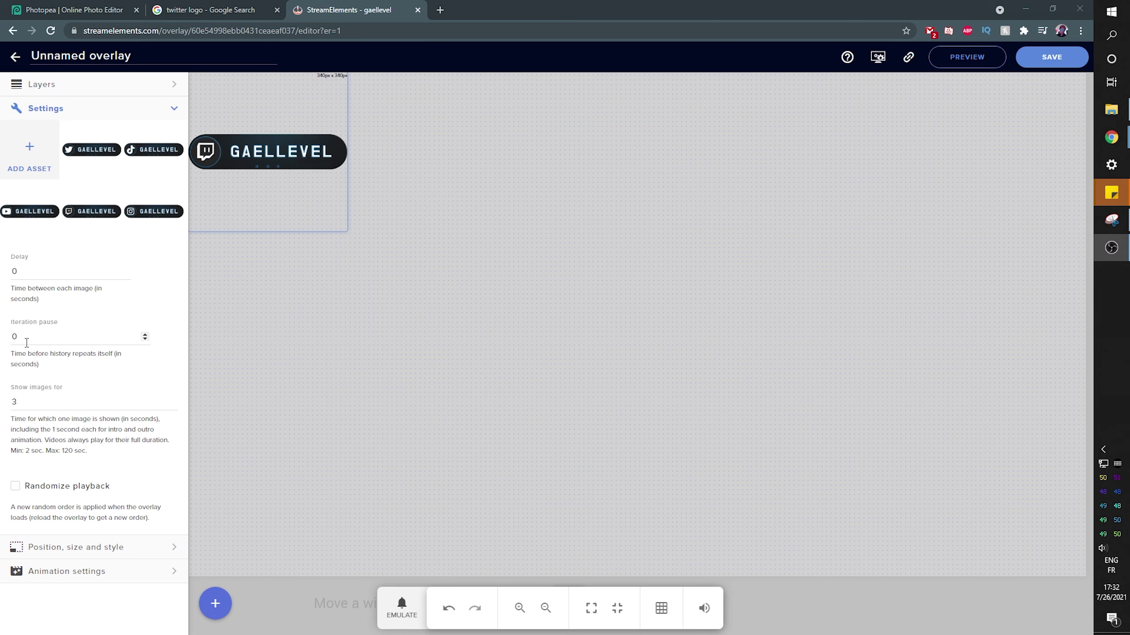
click(31, 147)
Submit the FOLLOWER alert clip from the library's VIDEOS tab to the rotator.
mouse_move(326, 271)
scroll(335, 274, down, 3)
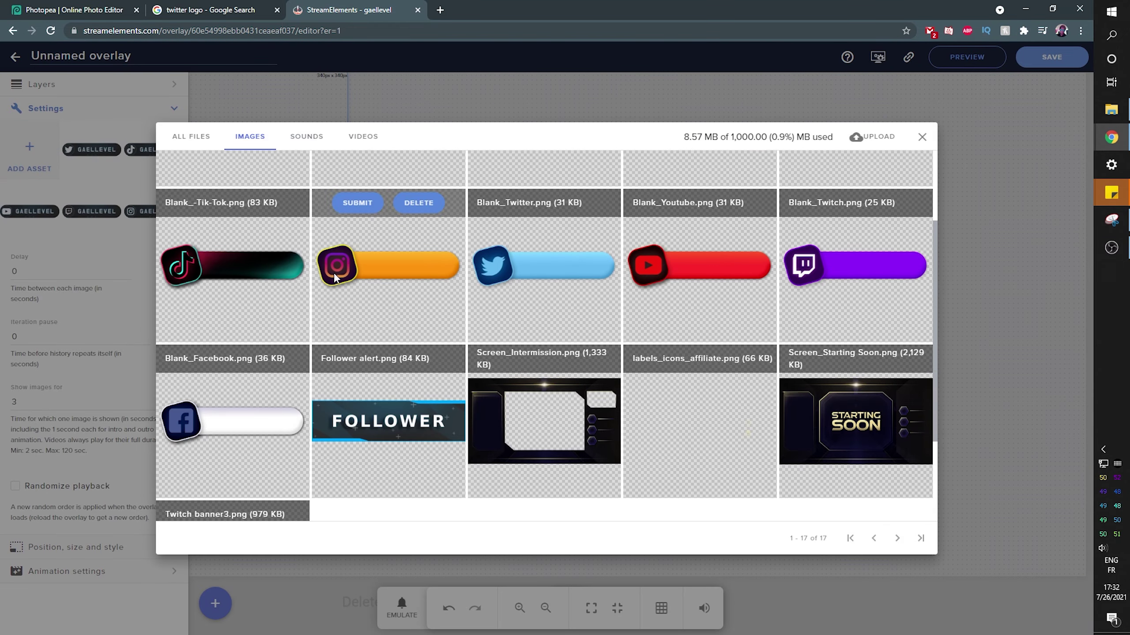
scroll(329, 273, down, 3)
click(358, 136)
mouse_move(217, 192)
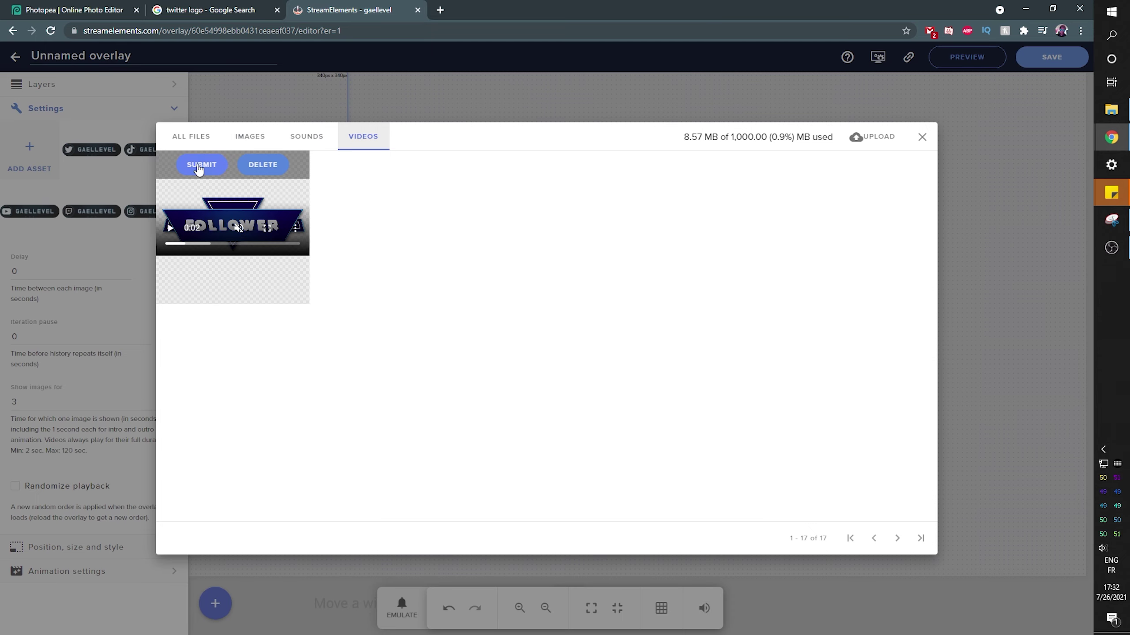
click(201, 164)
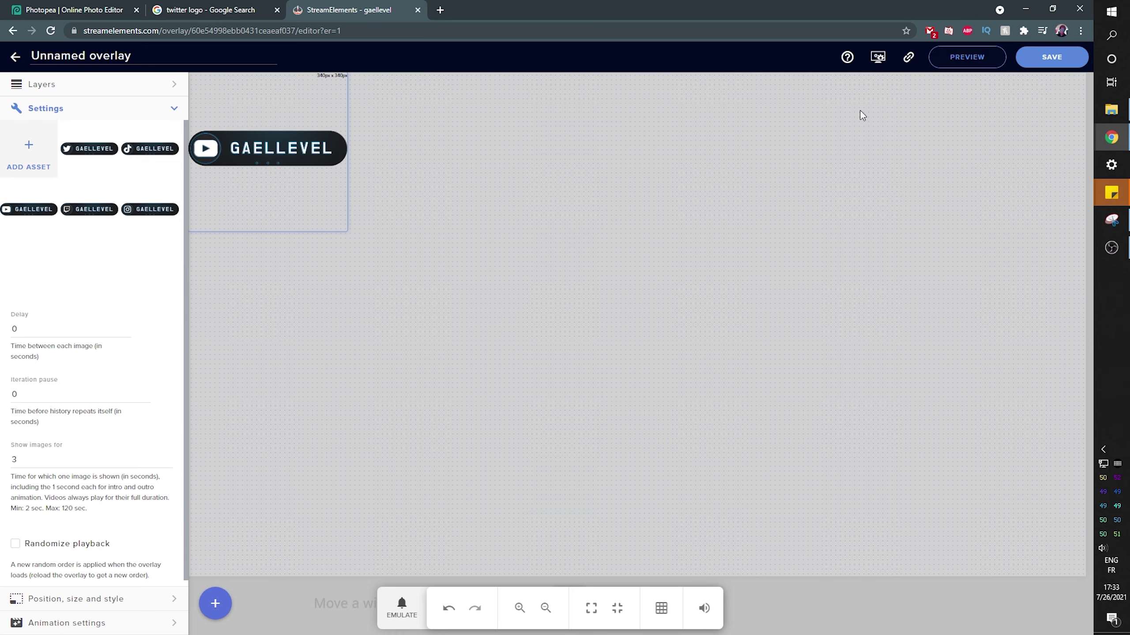
Save the overlay and copy its URL, then maximize OBS Studio and disable its preview.
click(1051, 65)
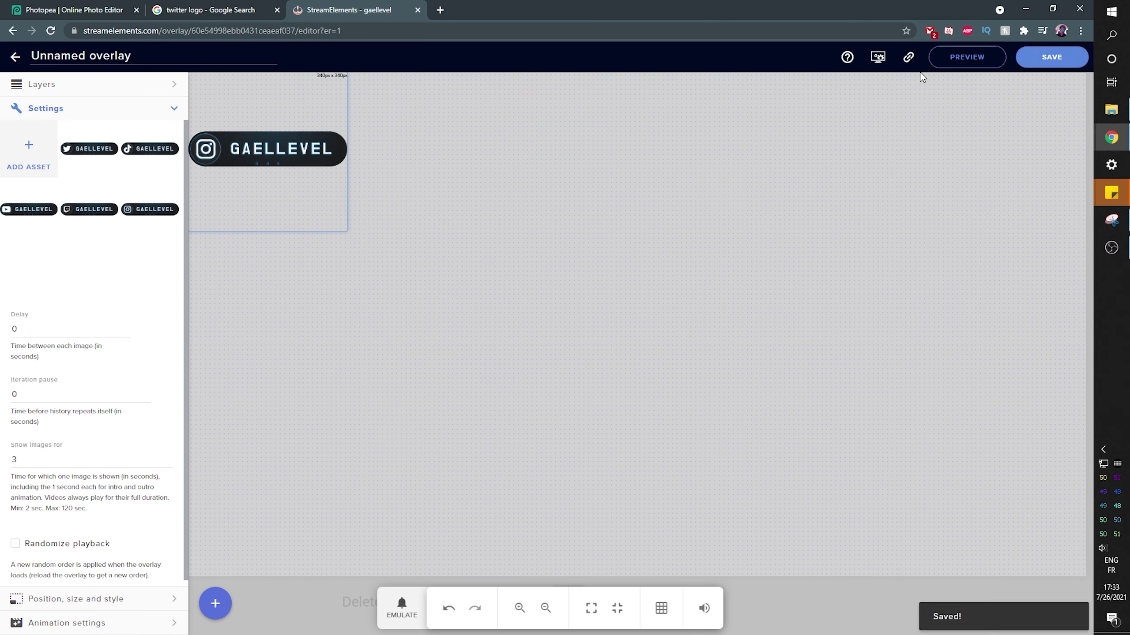
click(910, 61)
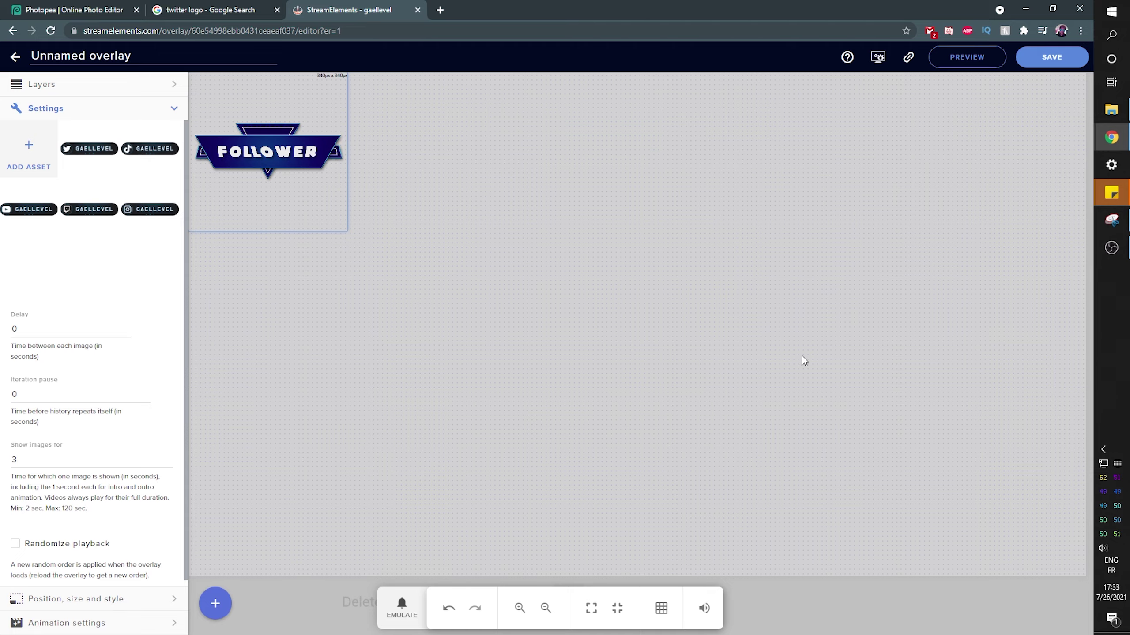
click(1111, 247)
drag(761, 269, 584, 4)
right_click(416, 412)
click(422, 421)
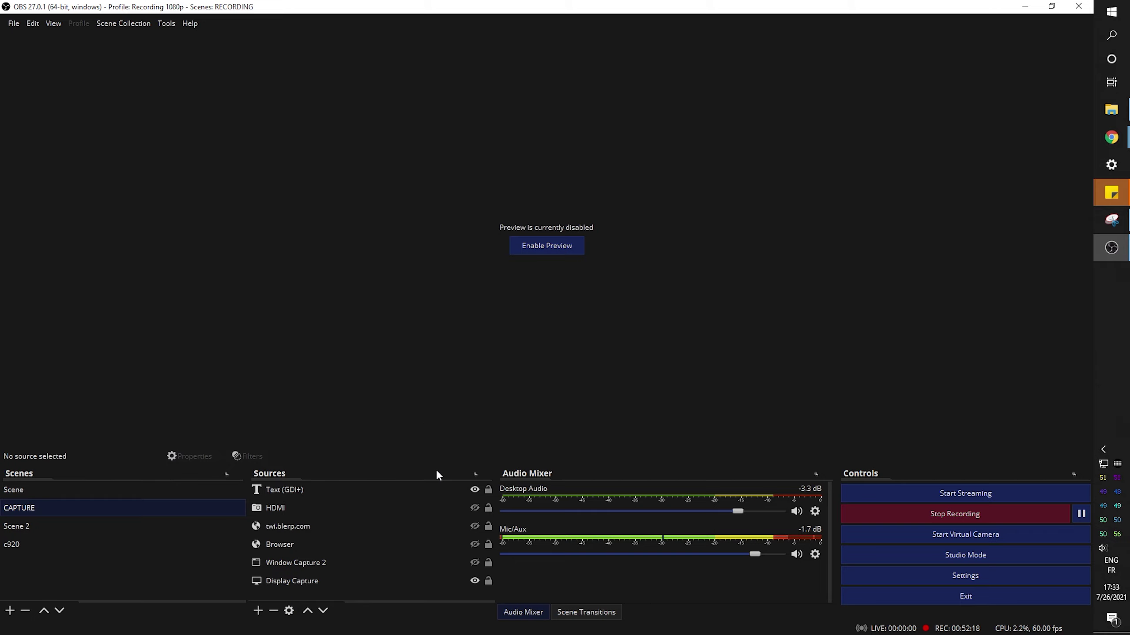
Add a Browser source named 'pop up' with the copied StreamElements overlay URL.
click(259, 611)
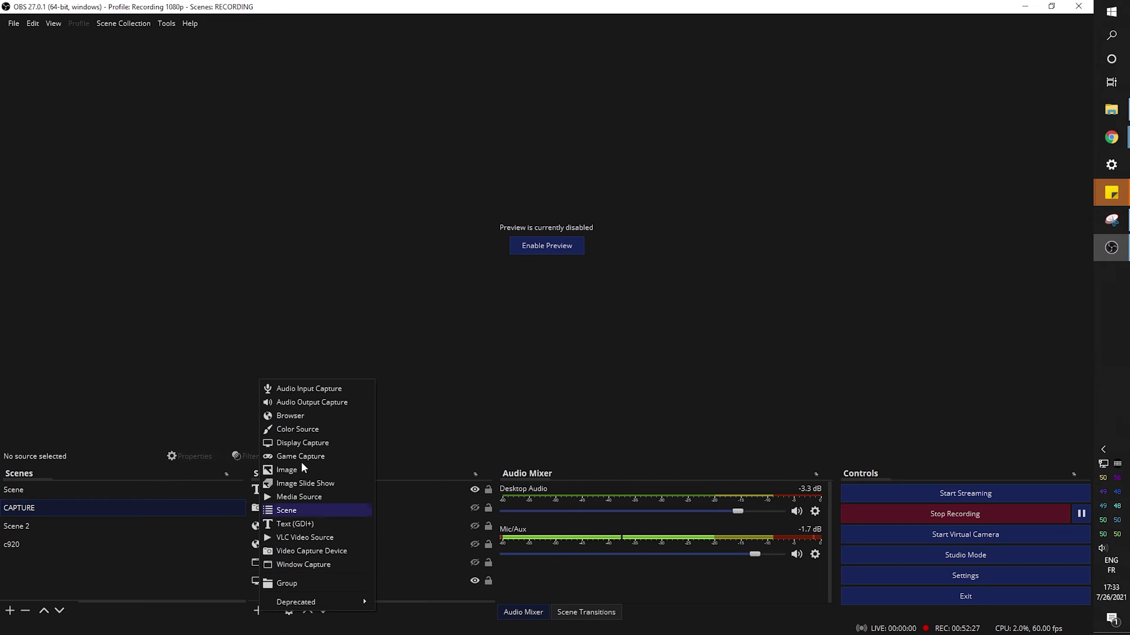
click(312, 416)
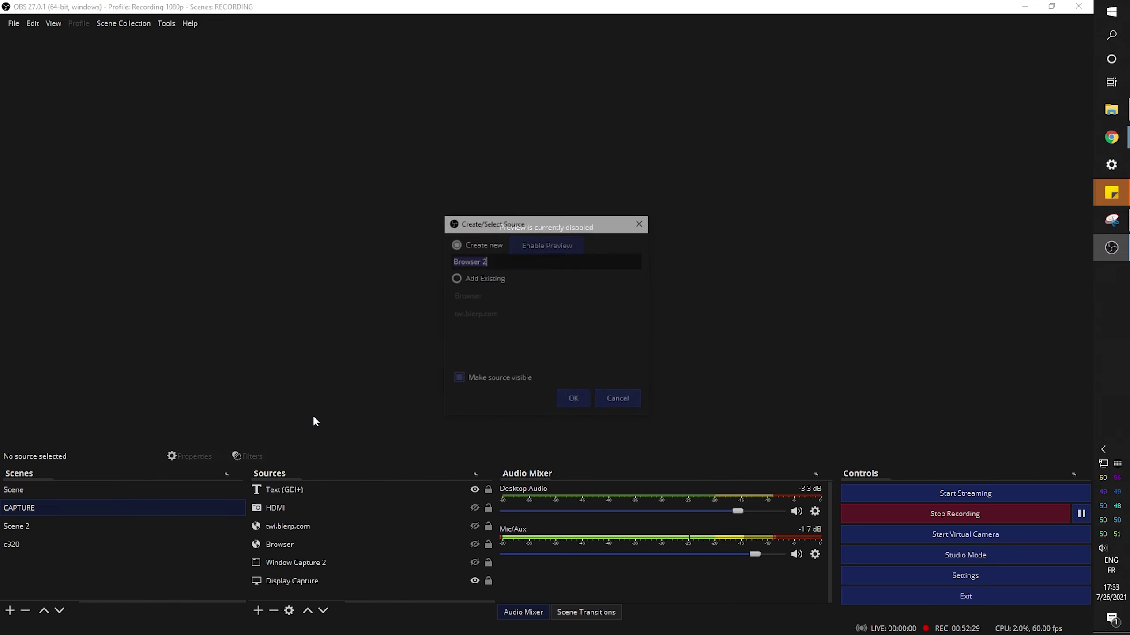
text(pop up)
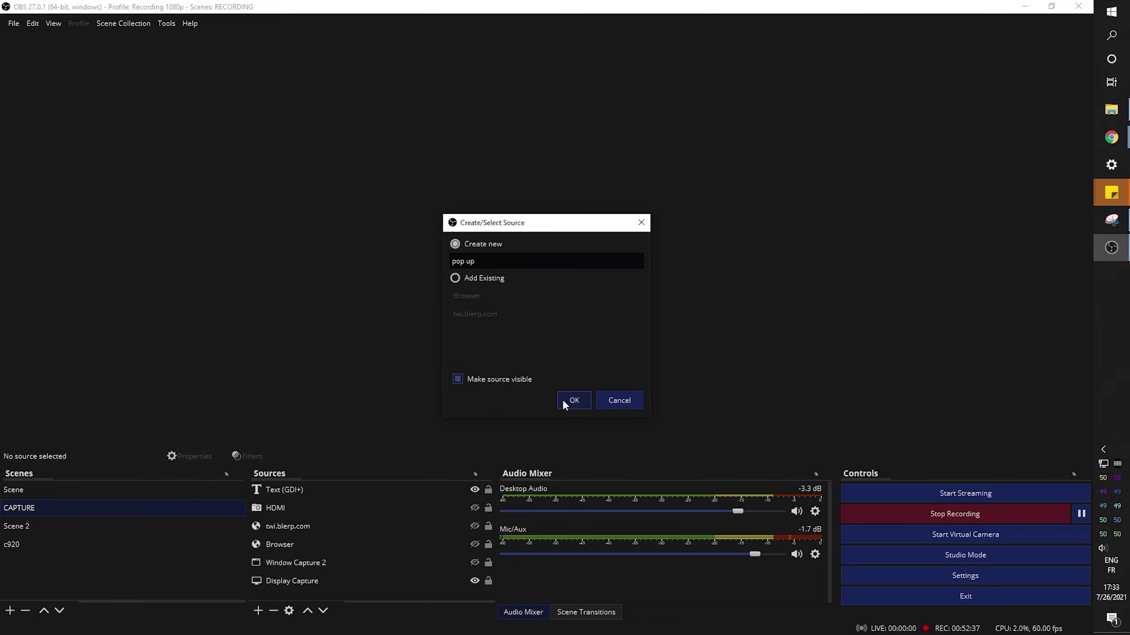
click(561, 399)
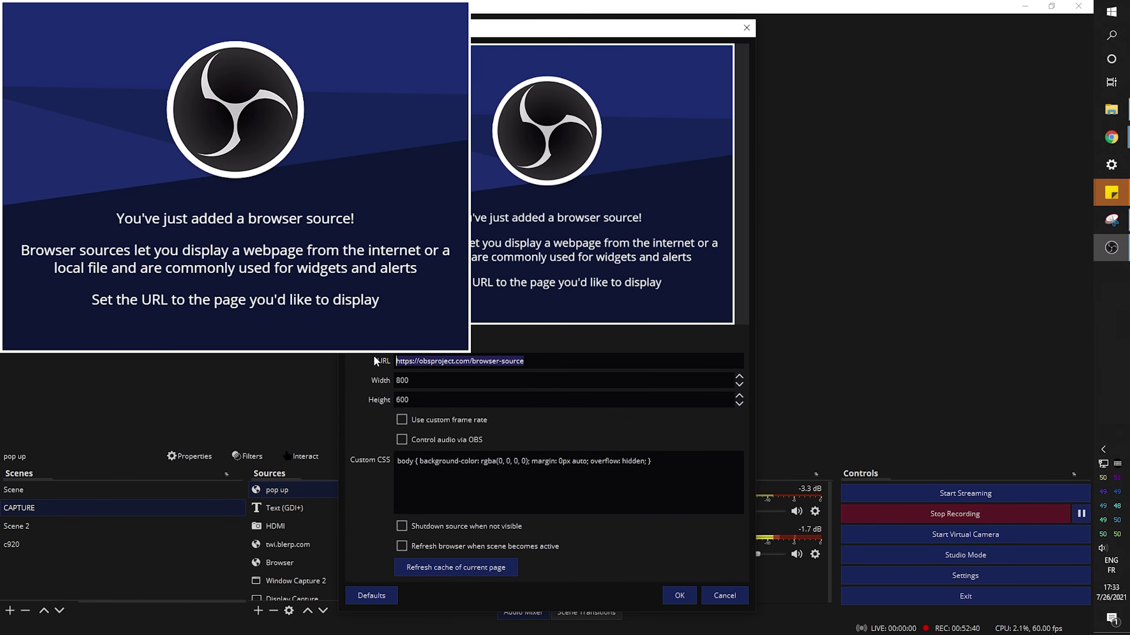
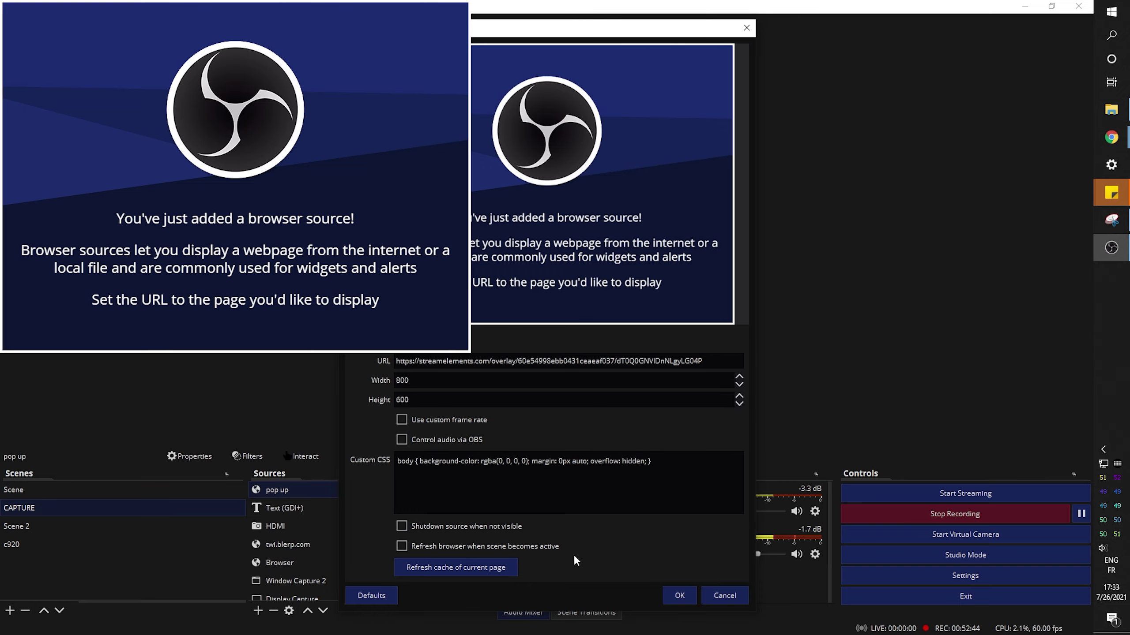
click(679, 595)
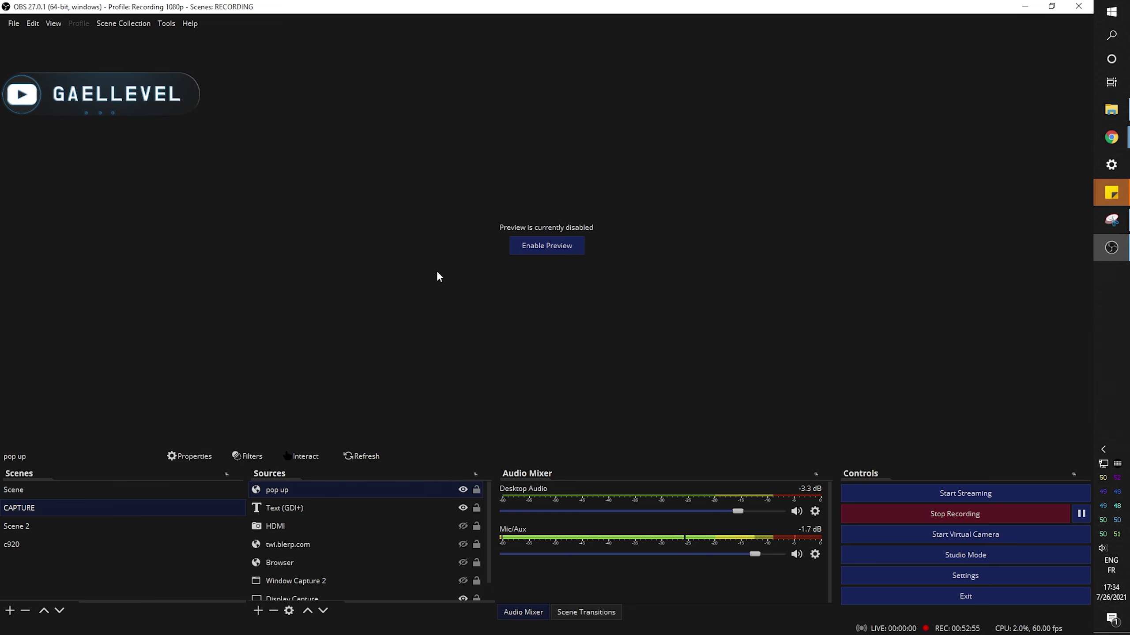
Re-enable preview and set the pop up source's width and height to 340.
click(540, 244)
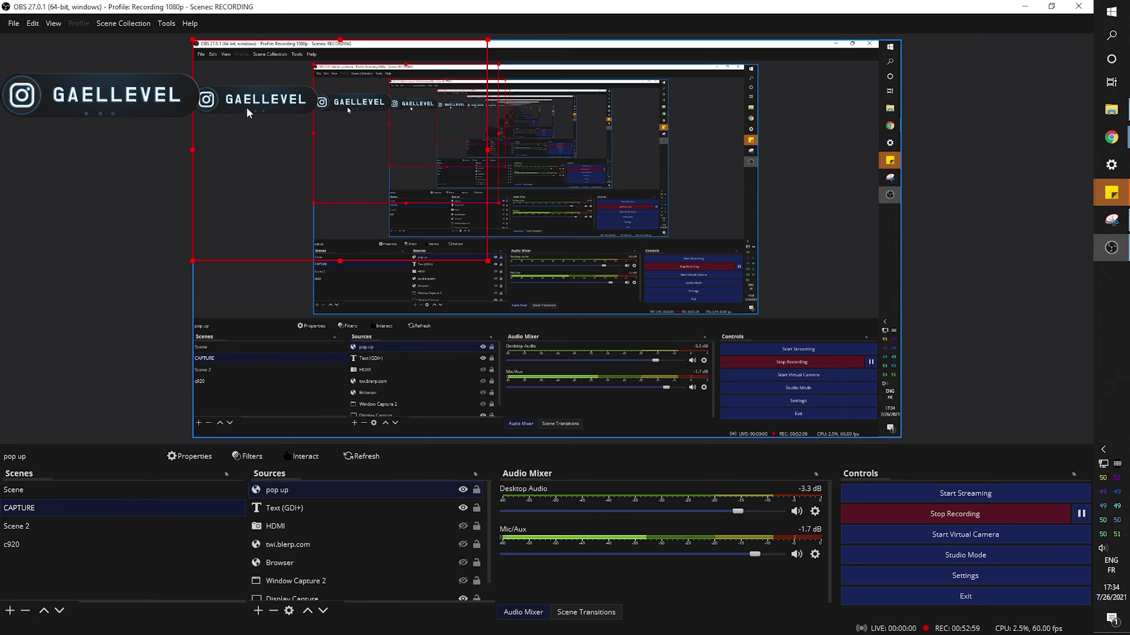
drag(247, 107, 260, 124)
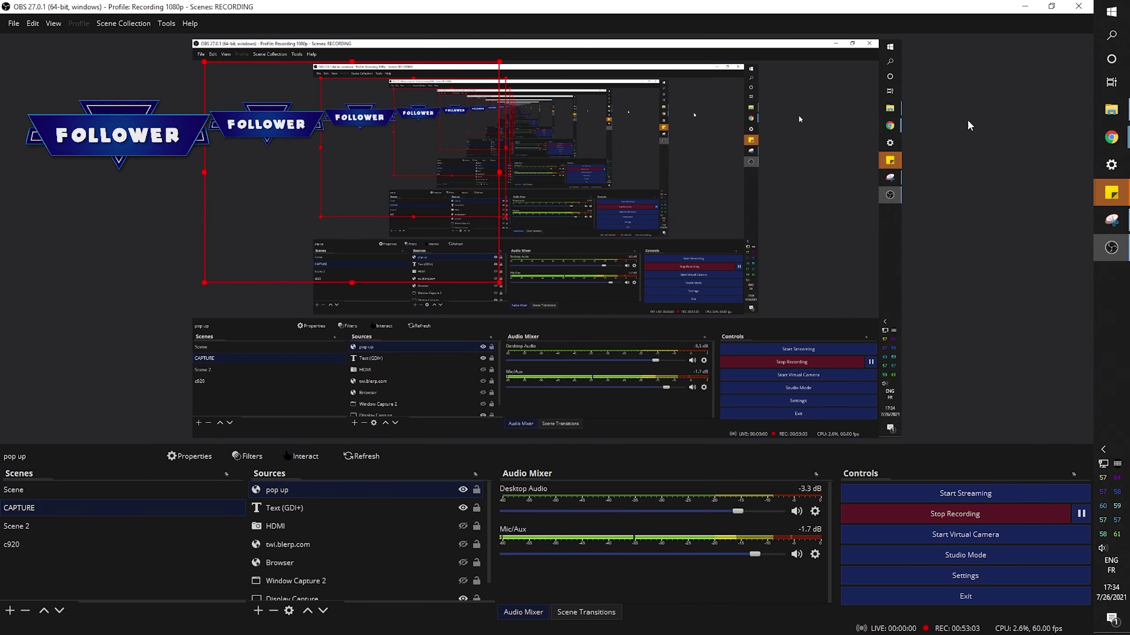
double_click(288, 489)
key(Tab)
text(340)
key(Tab)
text(340)
key(Return)
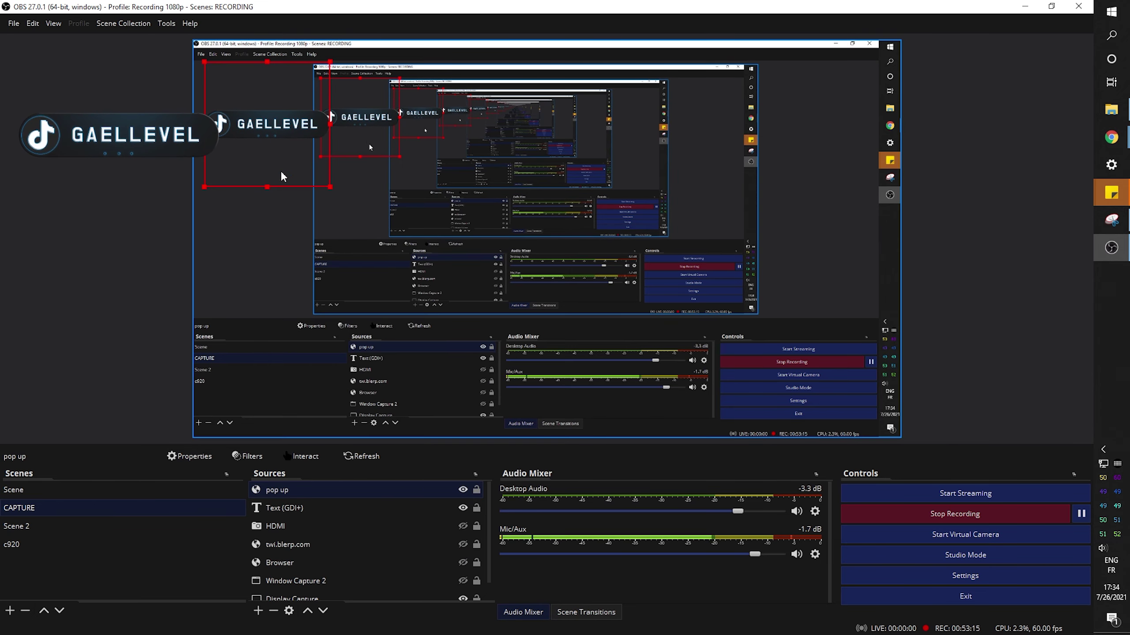
Enlarge the pop up box and drag it into the scene's top-right corner.
drag(328, 189, 309, 84)
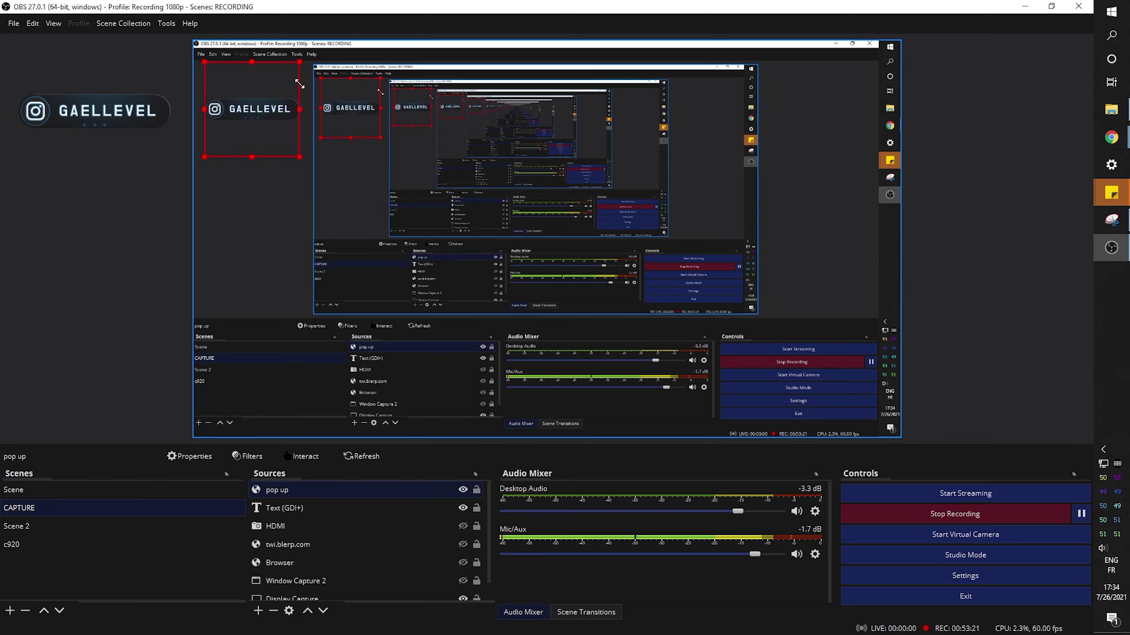
drag(298, 126, 834, 105)
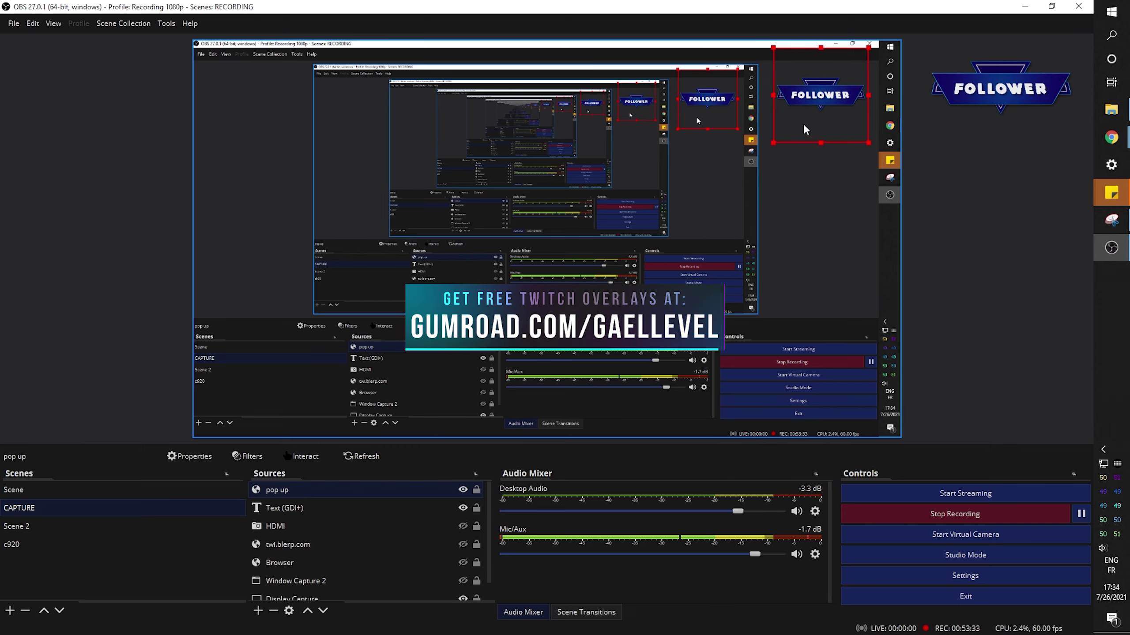
mouse_move(1111, 137)
click(1009, 203)
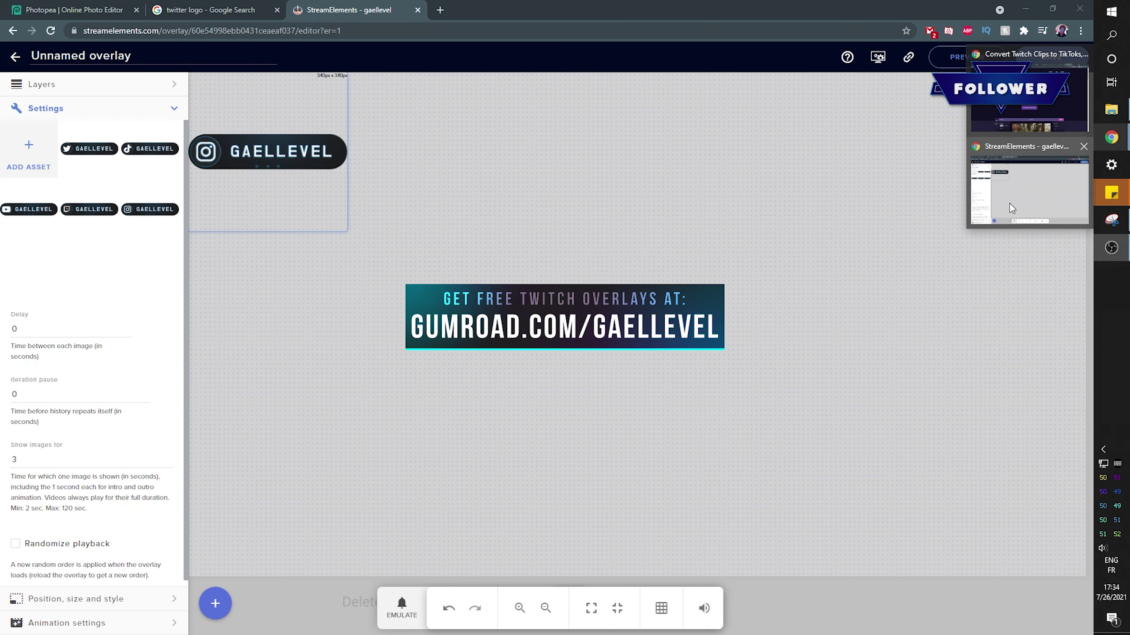
Switch to the Photopea tab with the TikTok GAELLEVEL badge project.
click(54, 9)
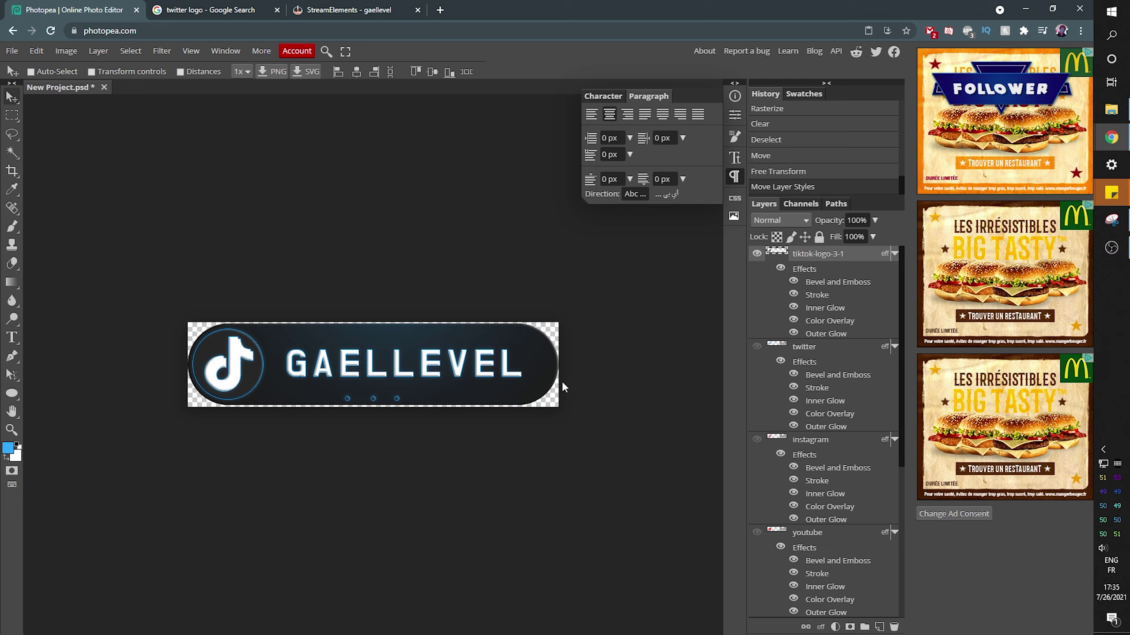
Hide the GAELLEVEL text layer on the badge.
scroll(768, 532, down, 6)
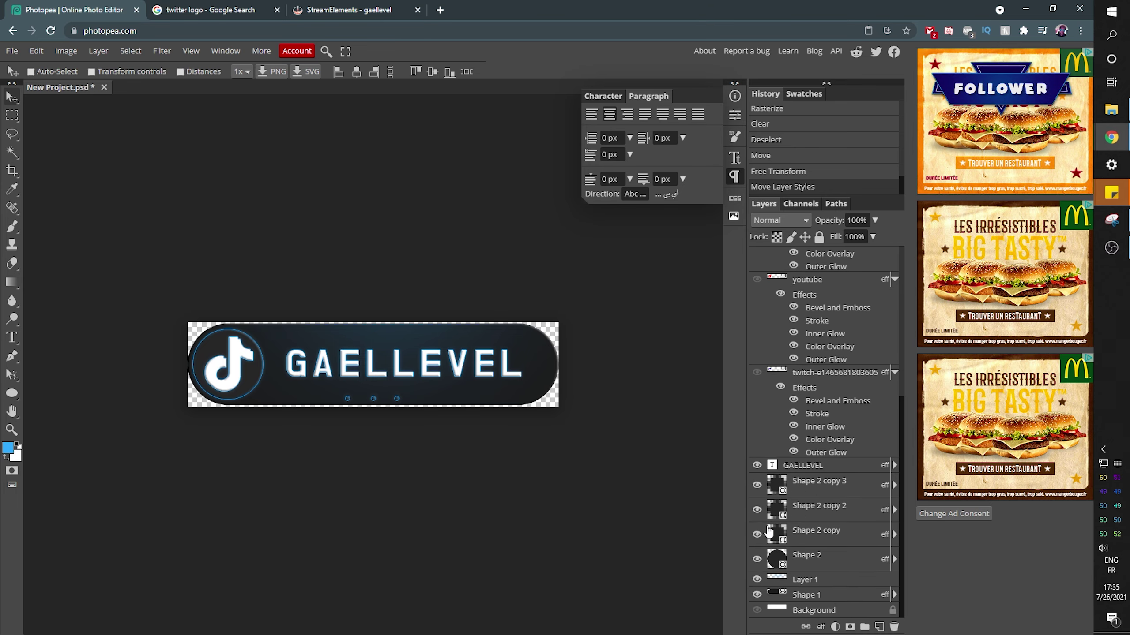
click(756, 465)
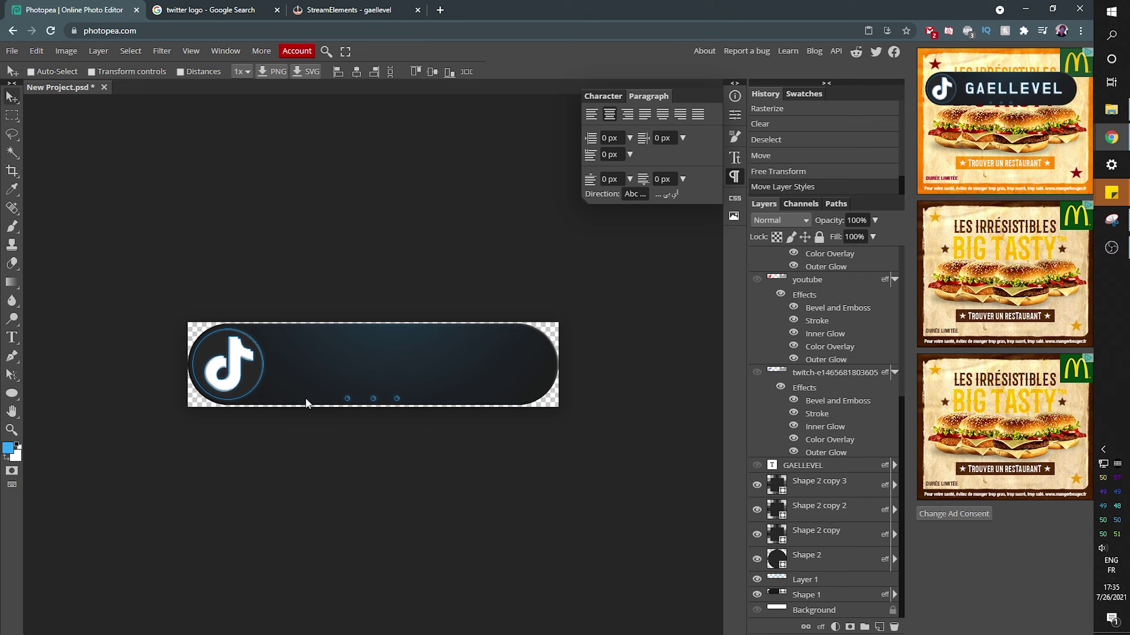
scroll(761, 418, up, 5)
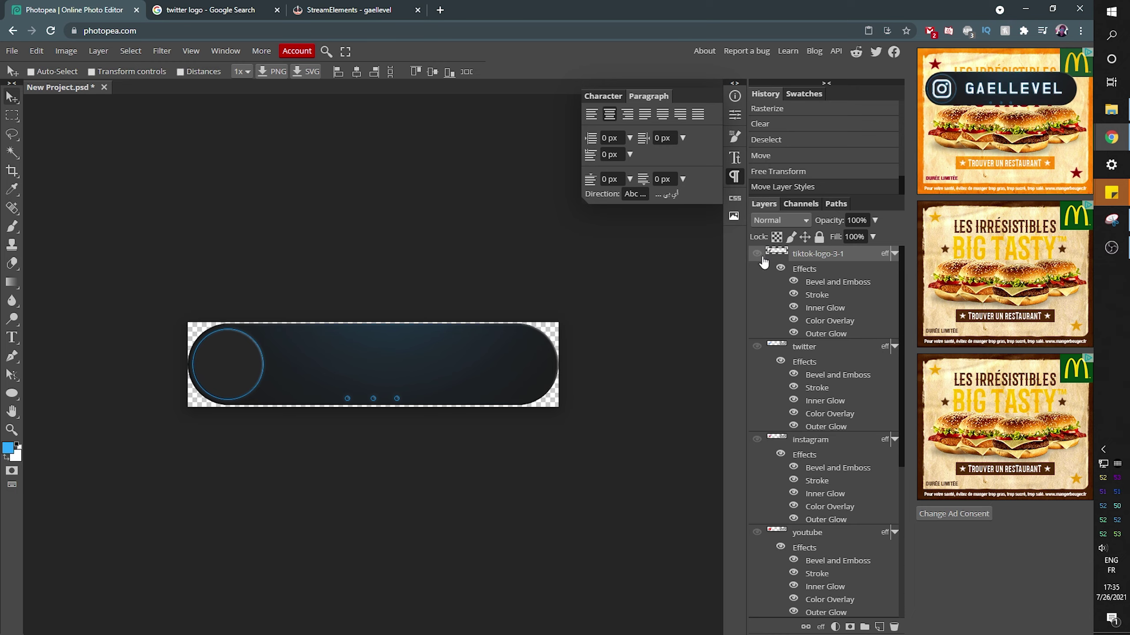
Toggle the twitter, instagram, youtube and twitch logo layers on and off in the circle.
click(756, 347)
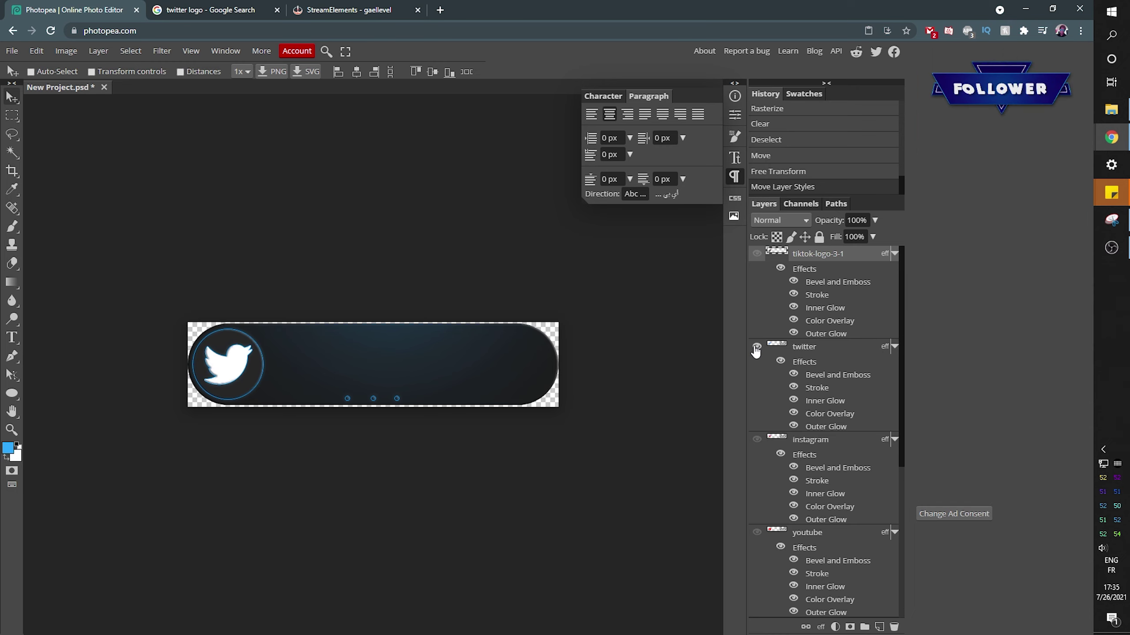
click(755, 440)
click(755, 439)
click(756, 532)
click(756, 532)
scroll(756, 537, down, 3)
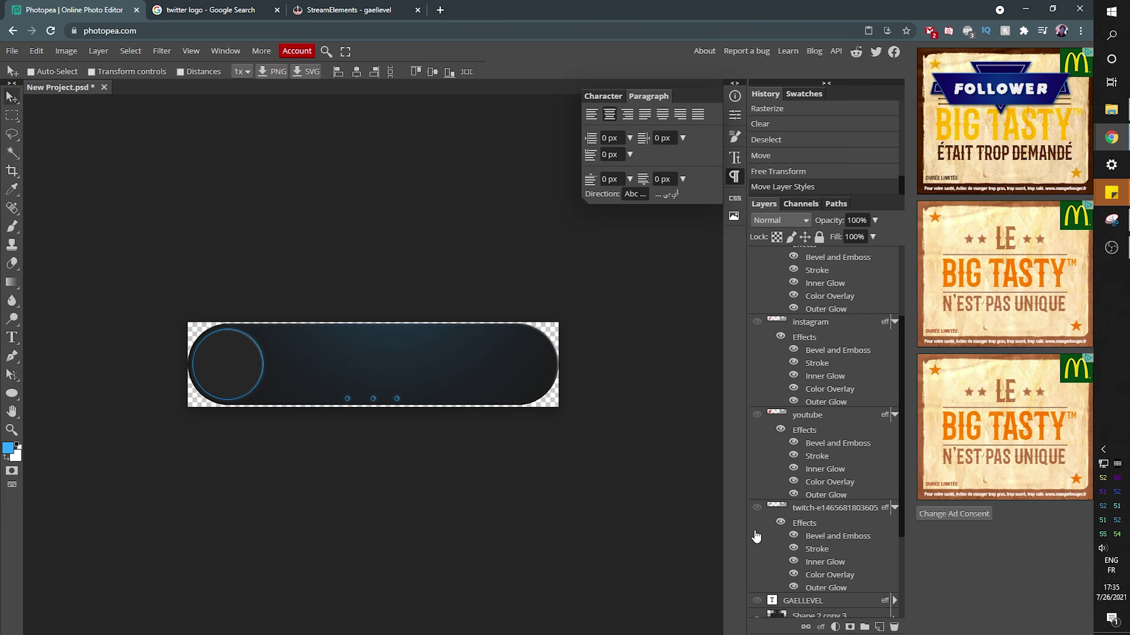
click(756, 509)
click(756, 509)
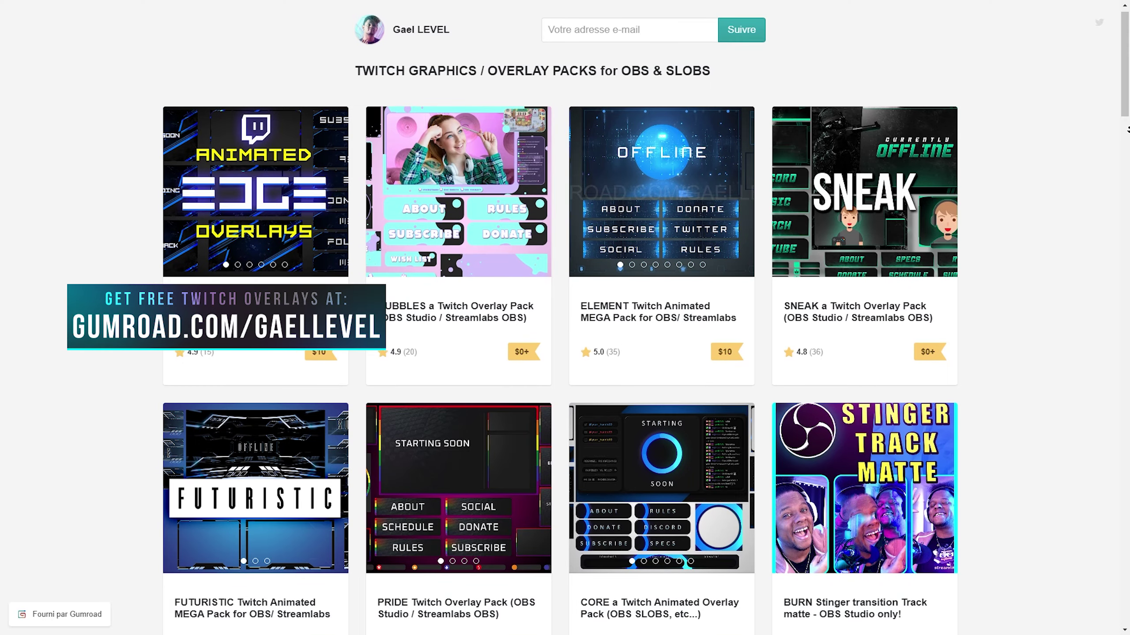
Scroll down through the Gumroad store's overlay pack listings.
scroll(565, 318, down, 3)
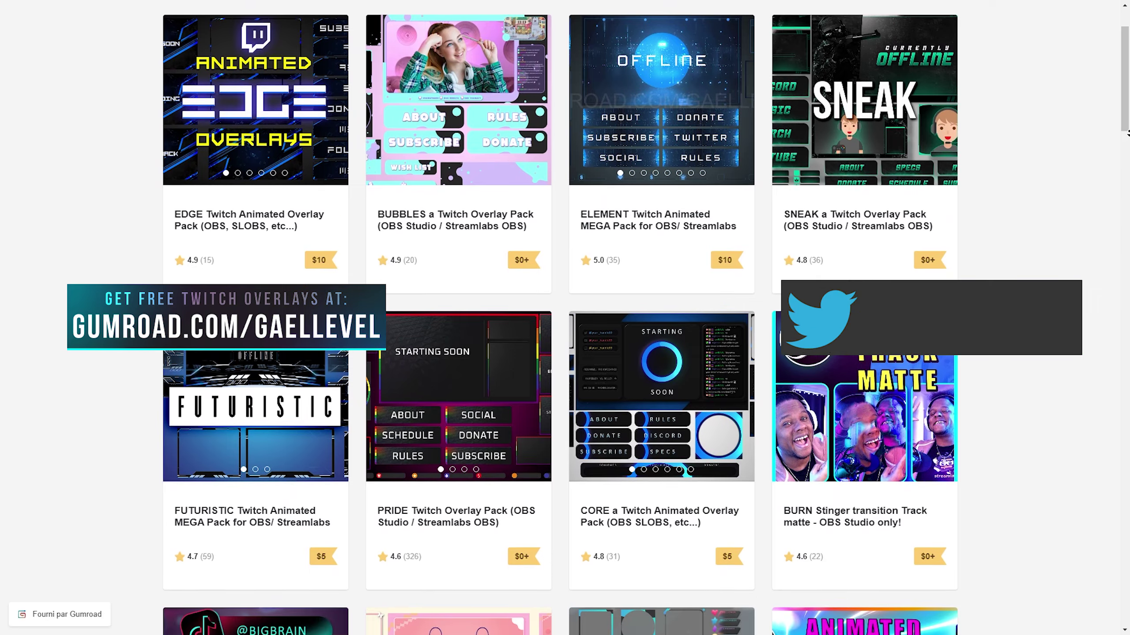
scroll(565, 318, down, 3)
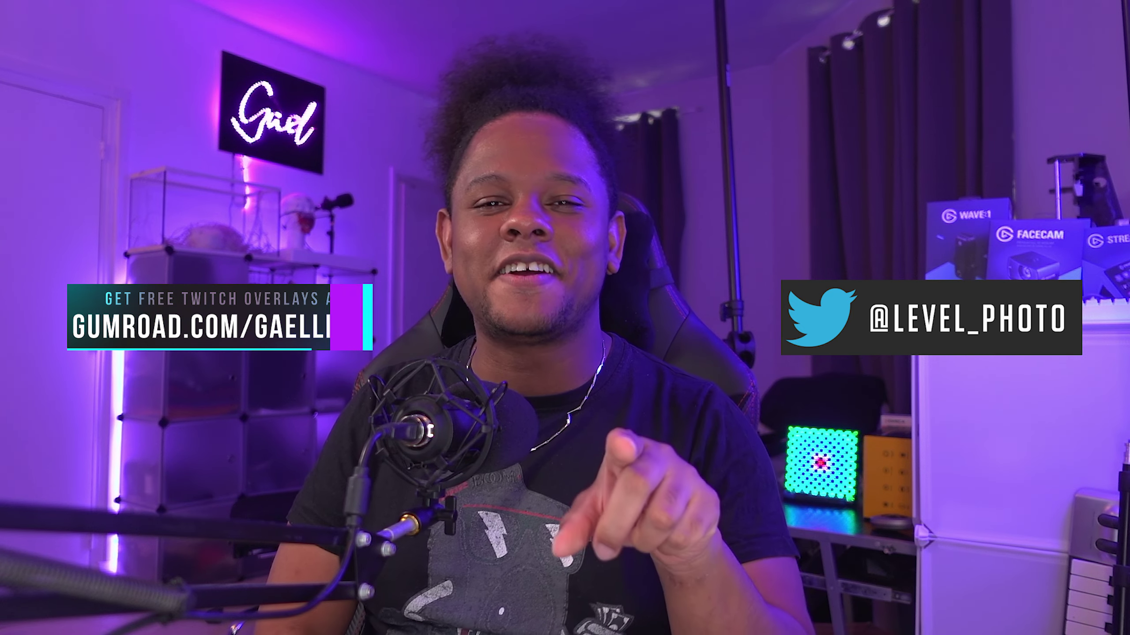